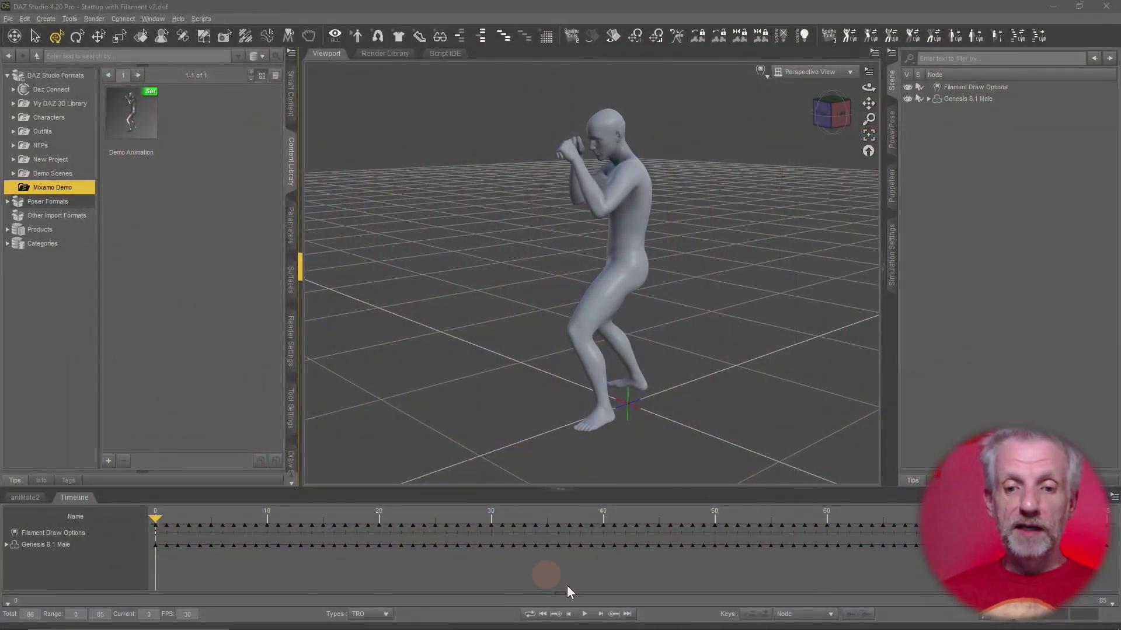
- Play the Mixamo animation on the Timeline and orbit the viewport to watch the figure from the front
left_click(584, 614)
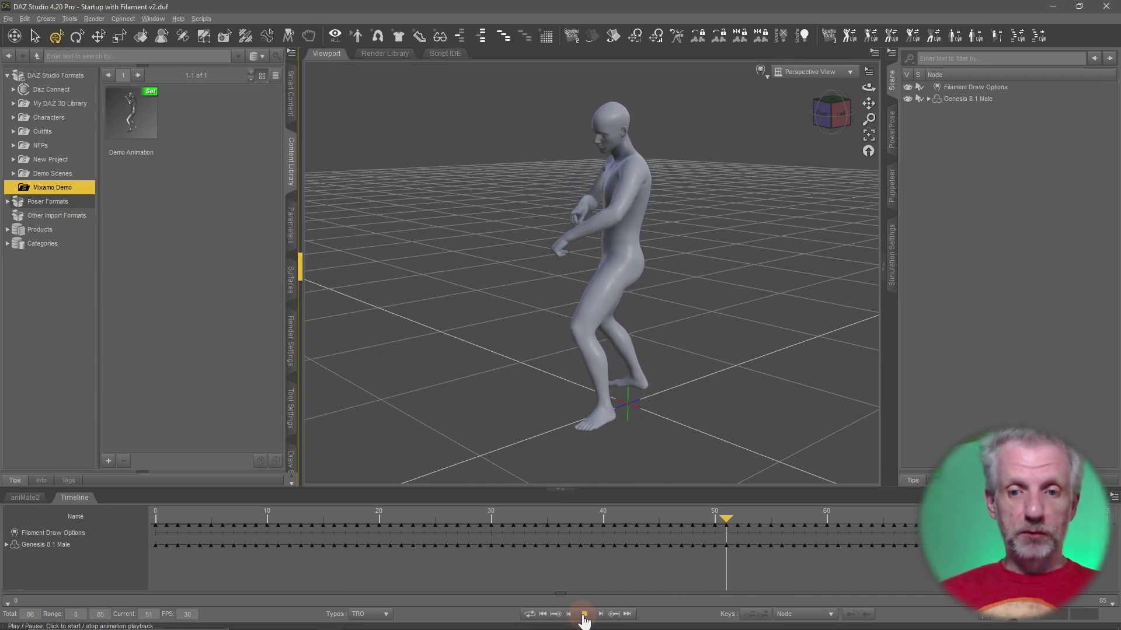
left_click_drag(462, 389, 435, 397, "alt")
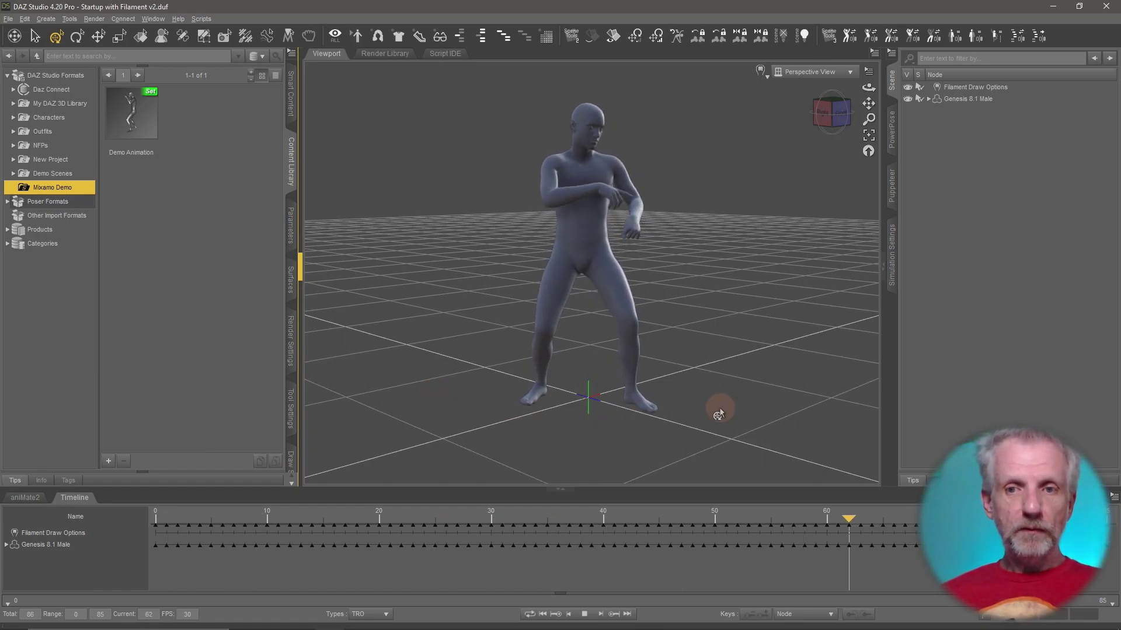
left_click_drag(718, 414, 748, 401, "alt")
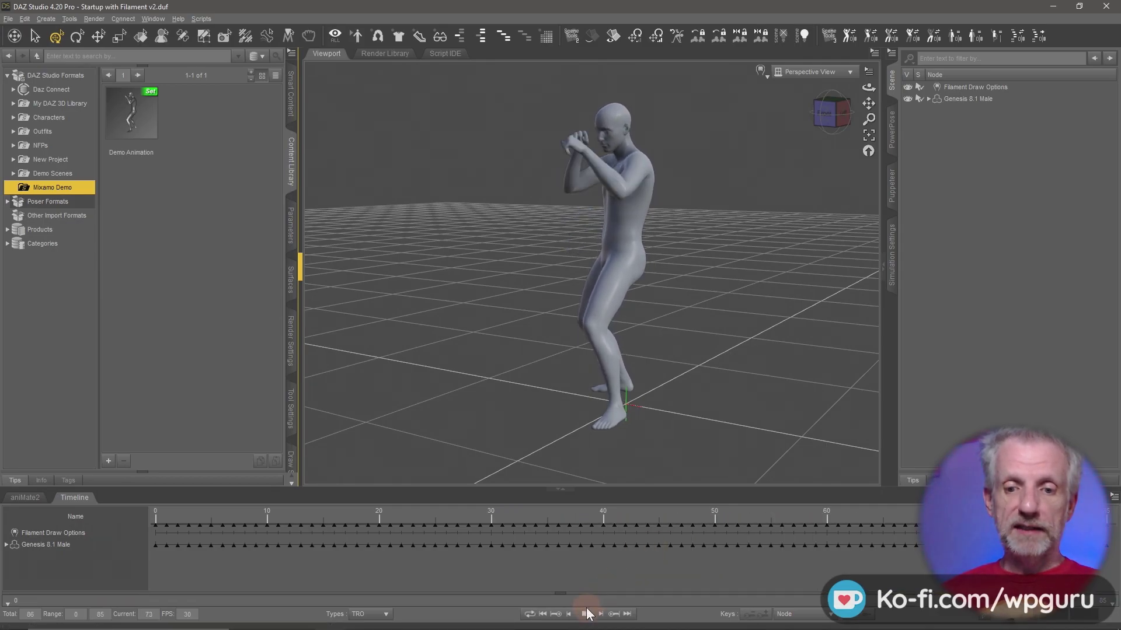
- Switch to Firefox and scroll the DeviantArt article to the green-highlighted twist-bone script
key("alt+Tab")
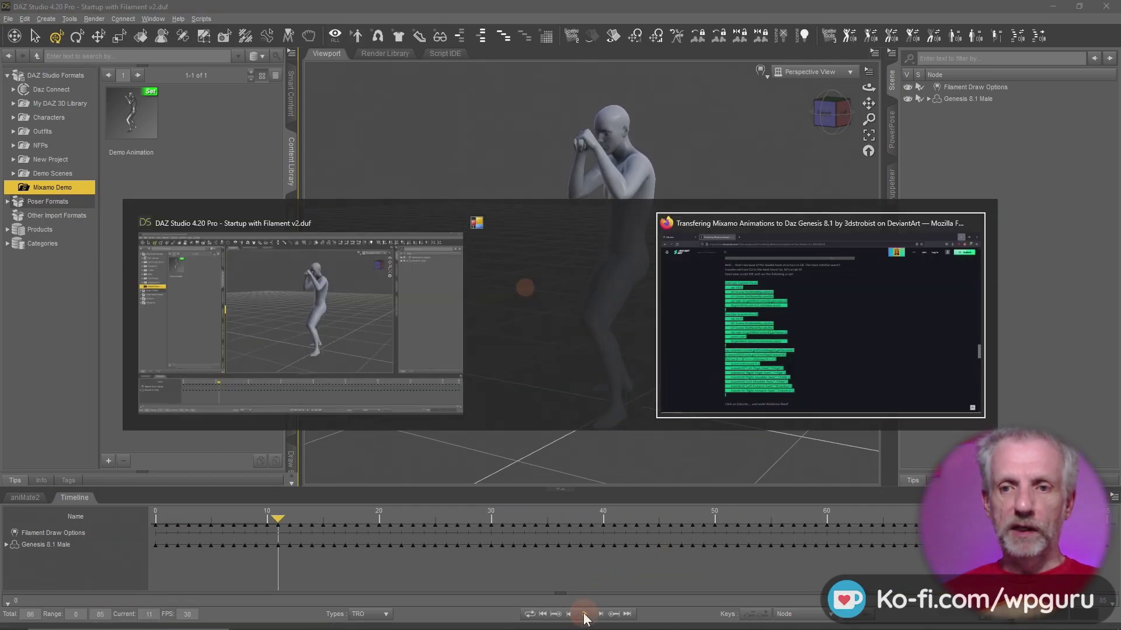
scroll(524, 286, "up", 10)
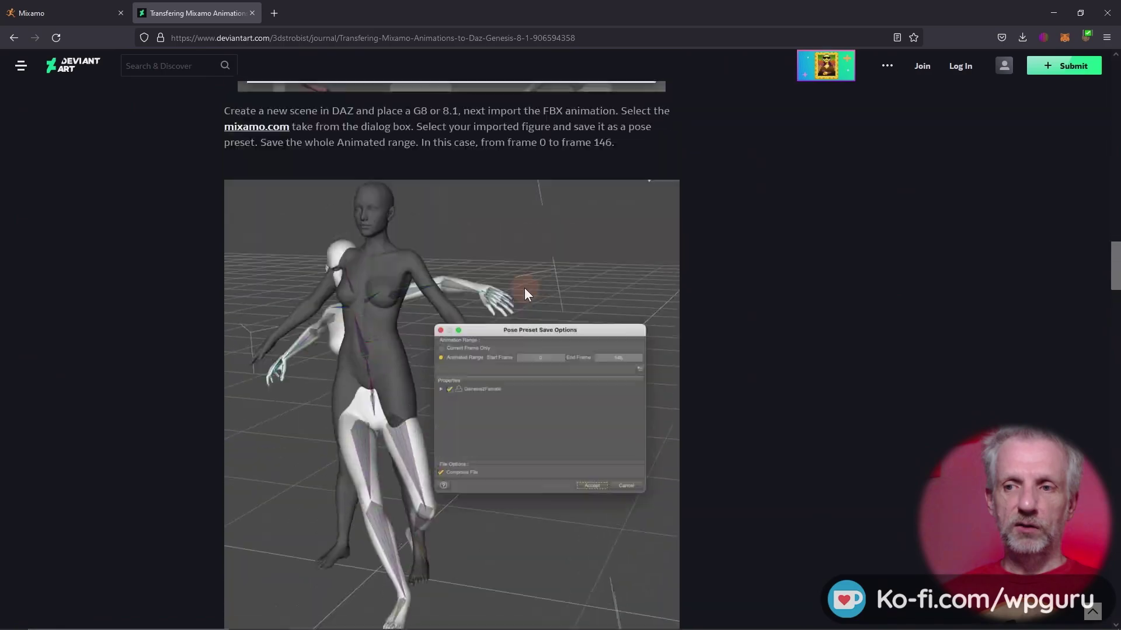
scroll(524, 288, "up", 20)
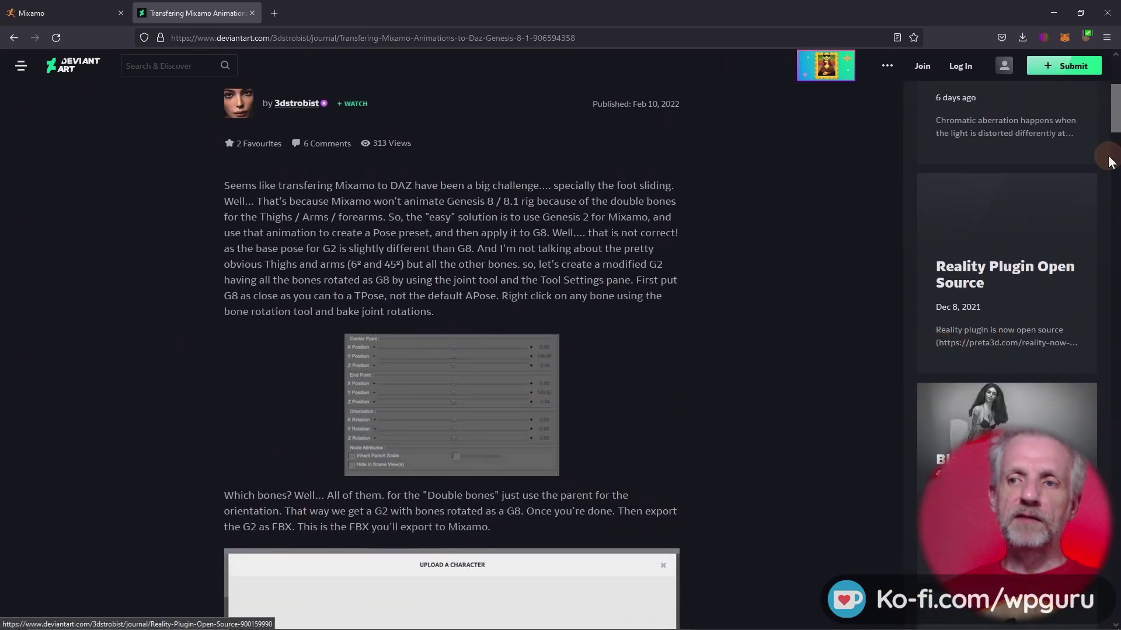
scroll(625, 371, "up", 5)
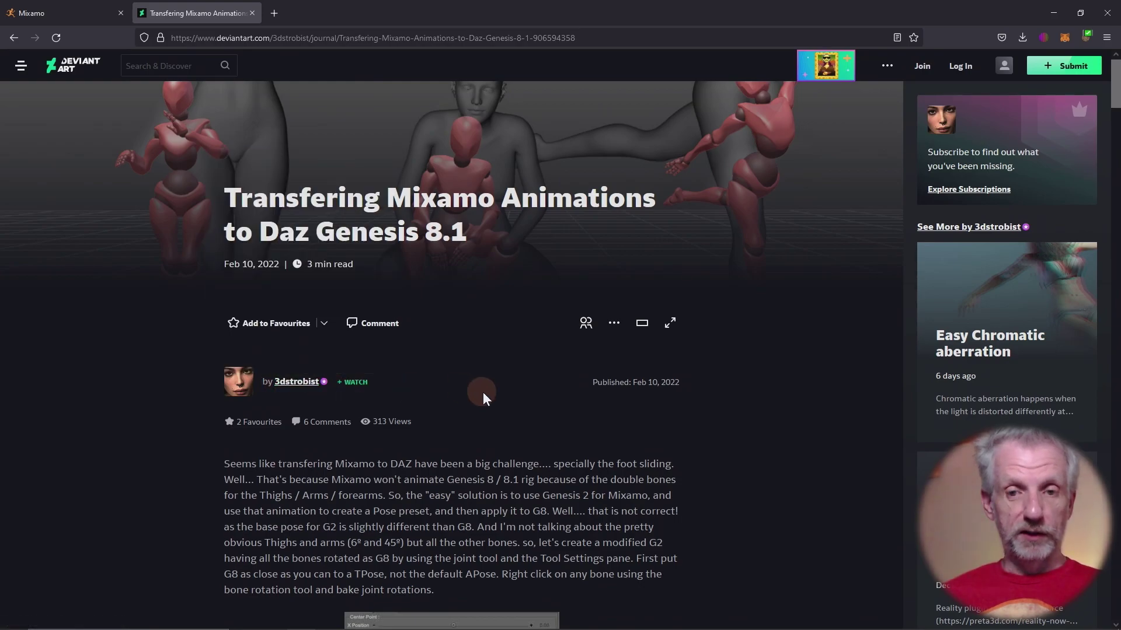
scroll(764, 445, "down", 5)
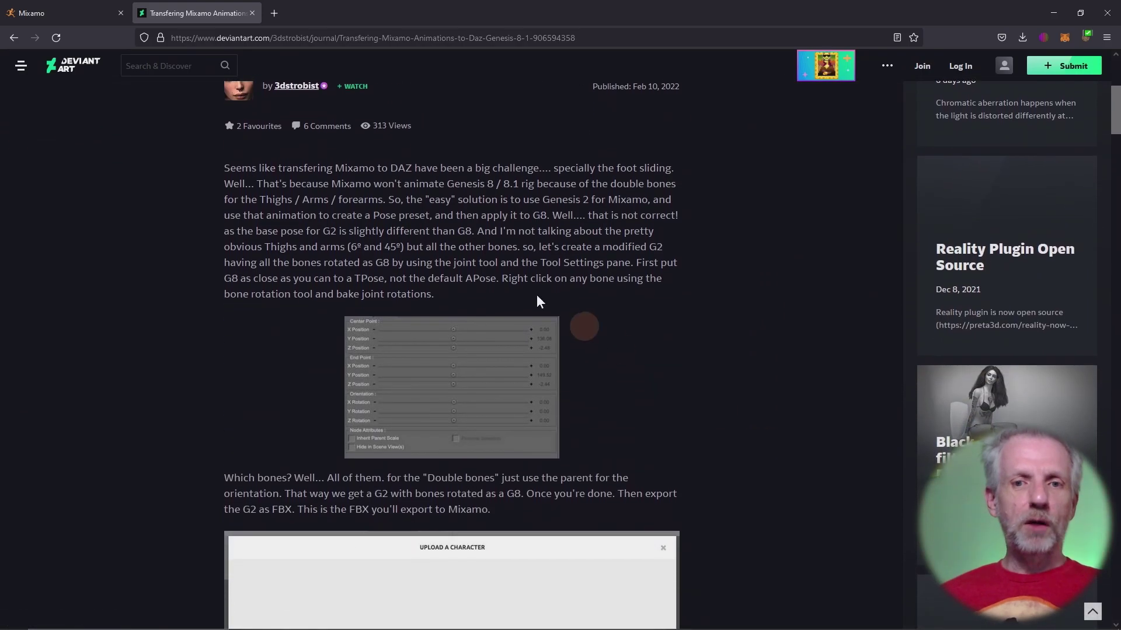
scroll(730, 362, "down", 2)
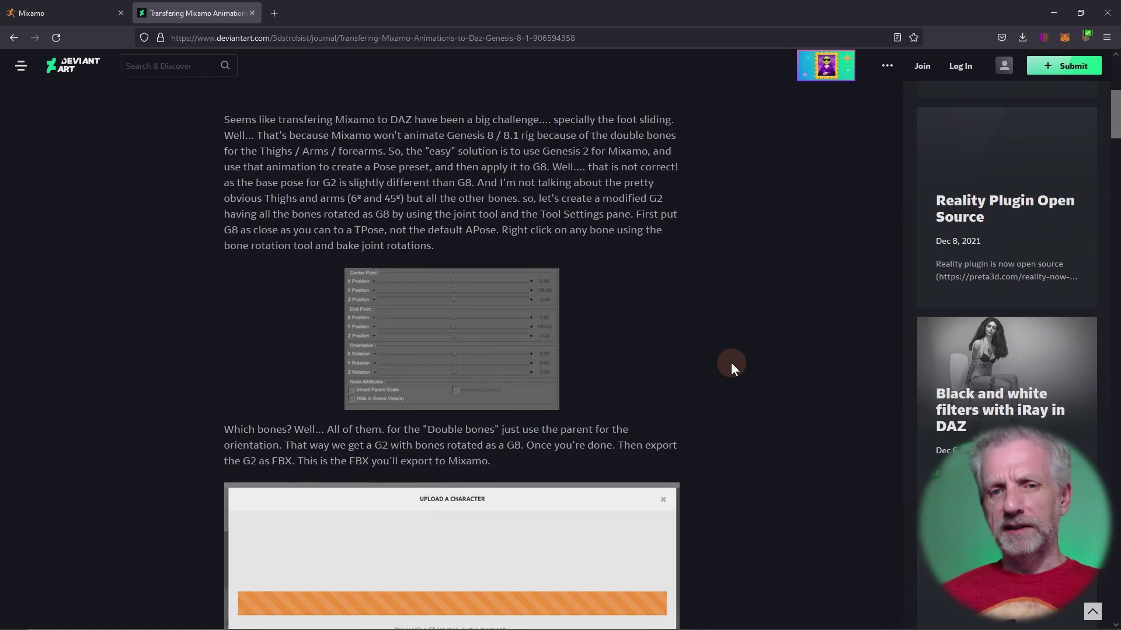
scroll(730, 362, "up", 2)
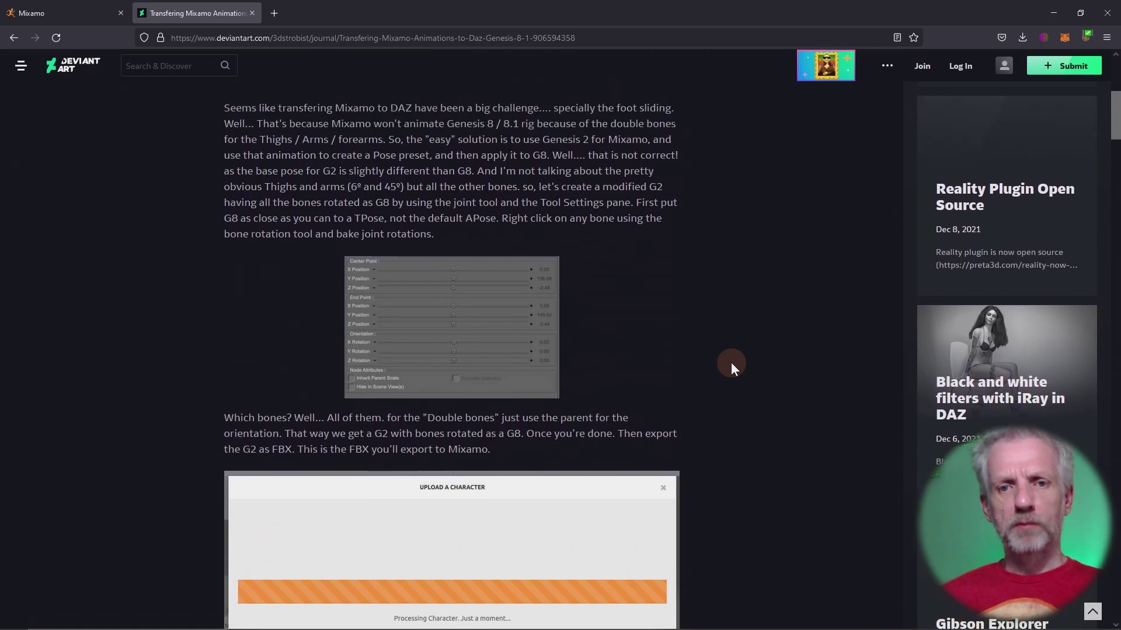
scroll(731, 362, "down", 5)
scroll(731, 362, "down", 18)
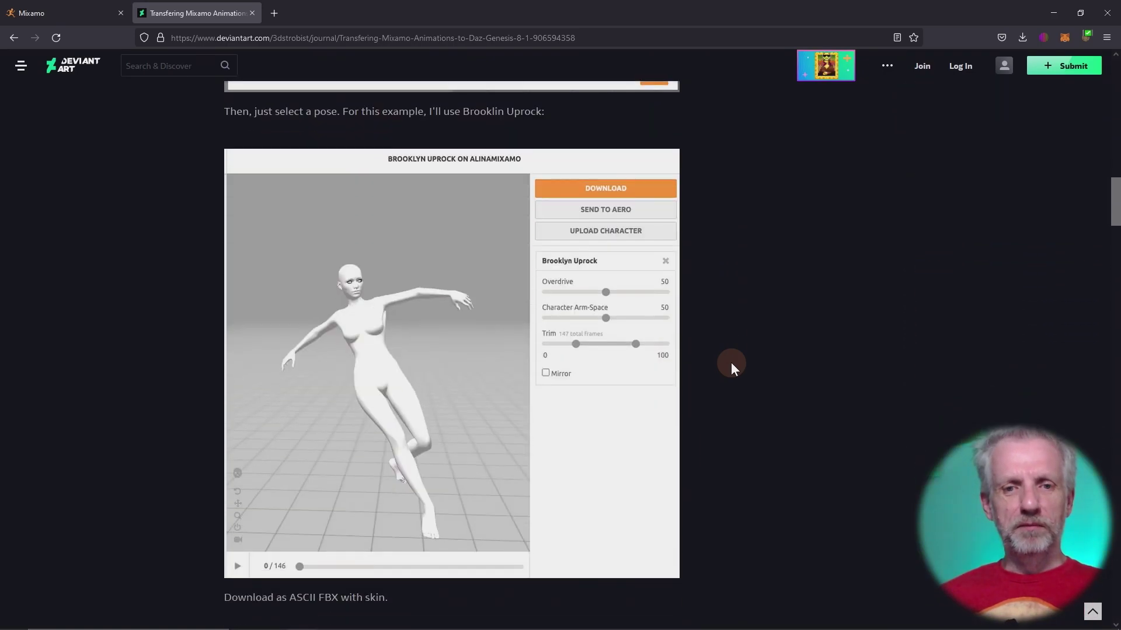
scroll(731, 362, "down", 20)
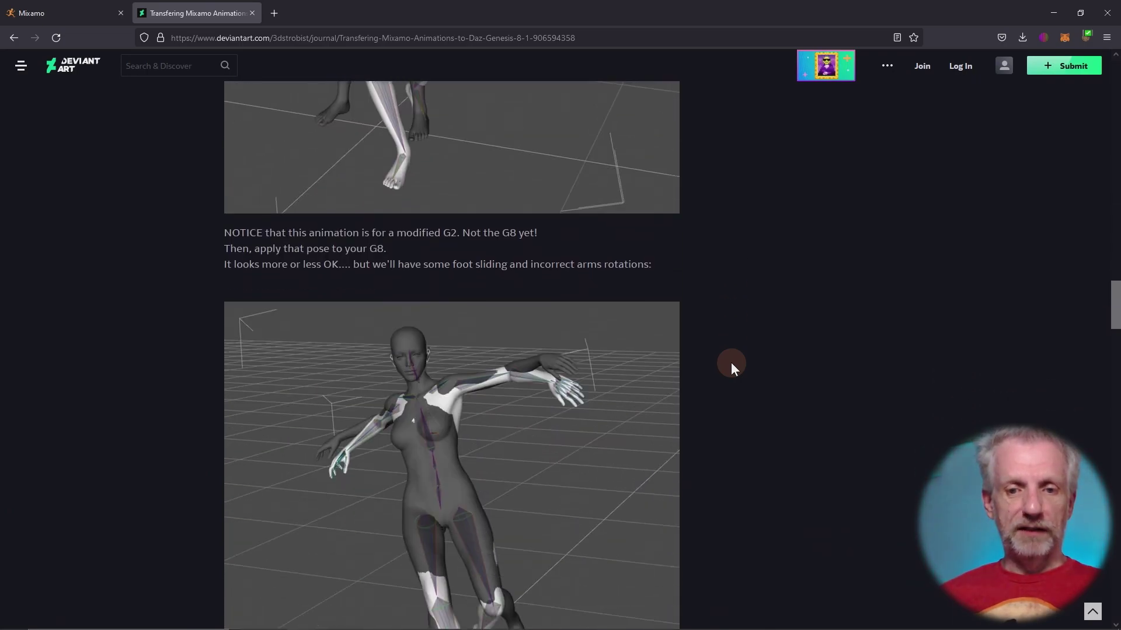
scroll(730, 362, "down", 10)
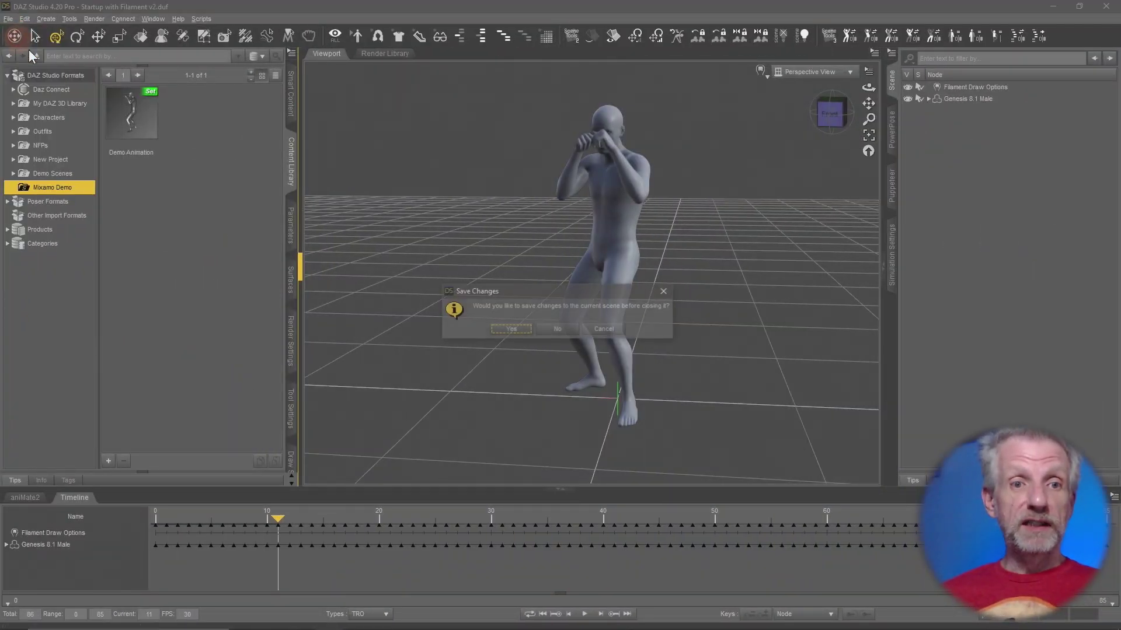
- Discard the current scene without saving and load Genesis 8.1 Male Dev Load into the new scene
left_click(558, 330)
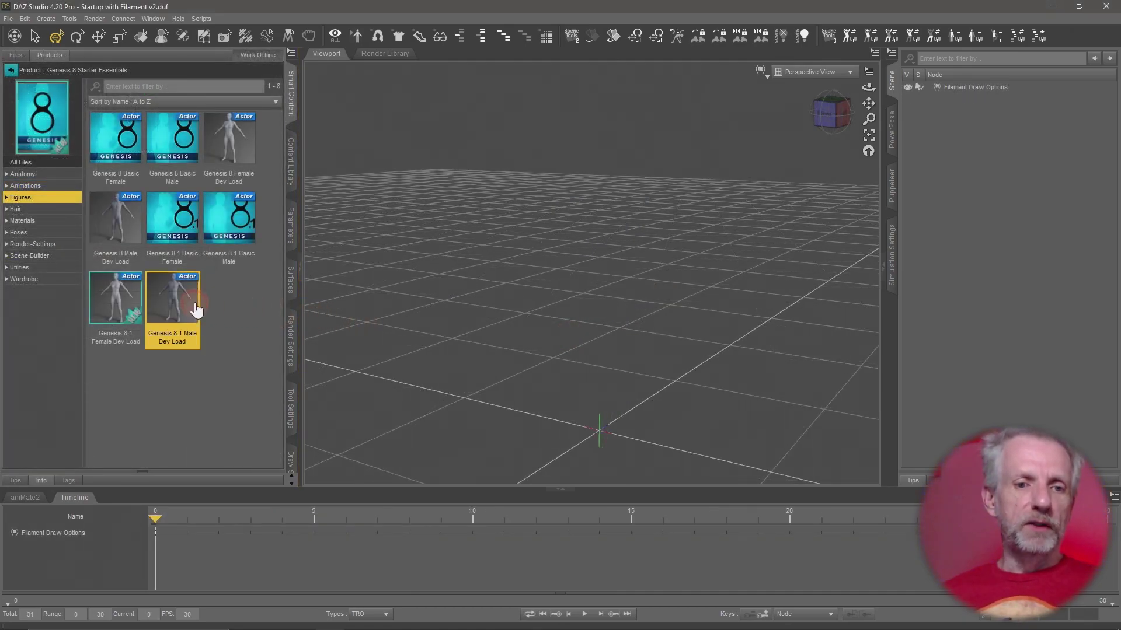
double_click(196, 309)
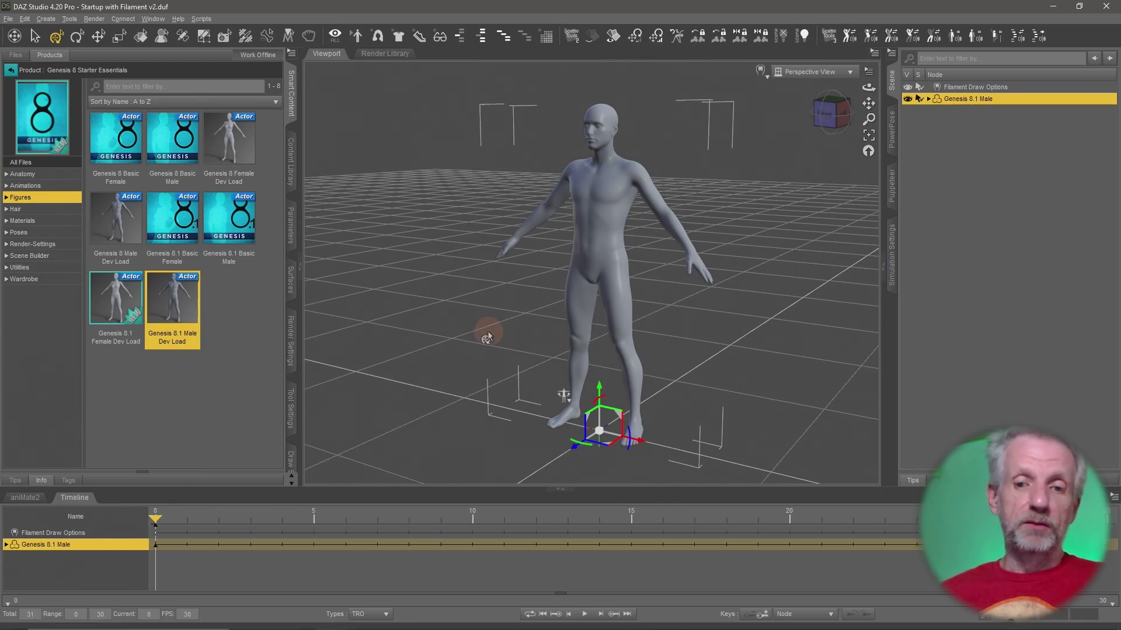
left_click_drag(536, 365, 607, 297)
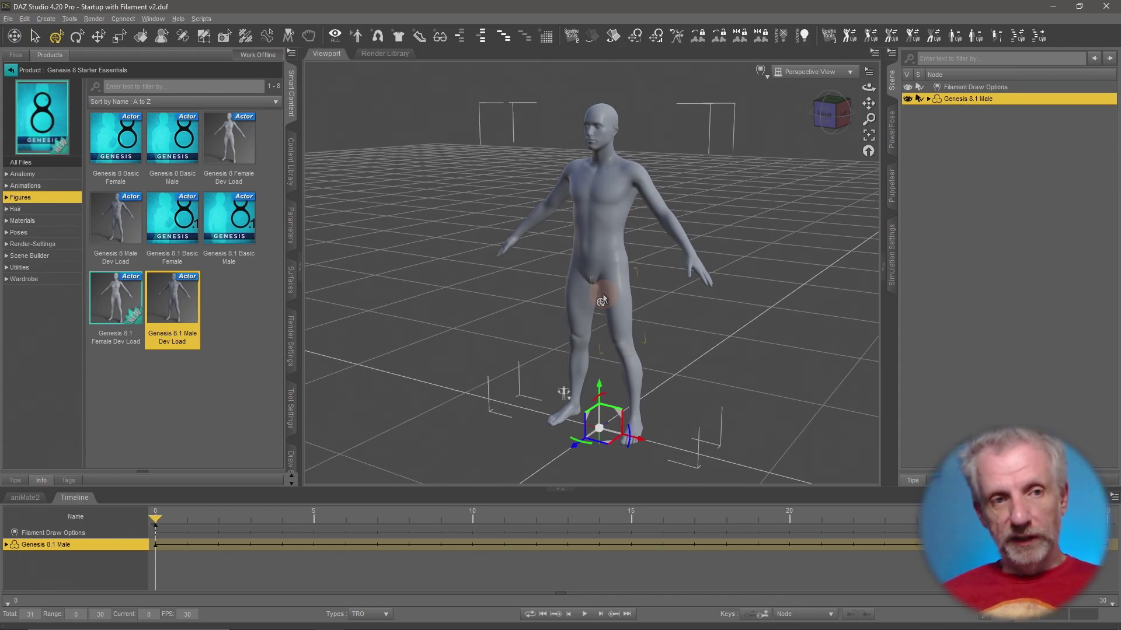
- Turn off Filter By Context, open Genesis 2 Starter Essentials and load Genesis 2 Base Male
left_click(11, 70)
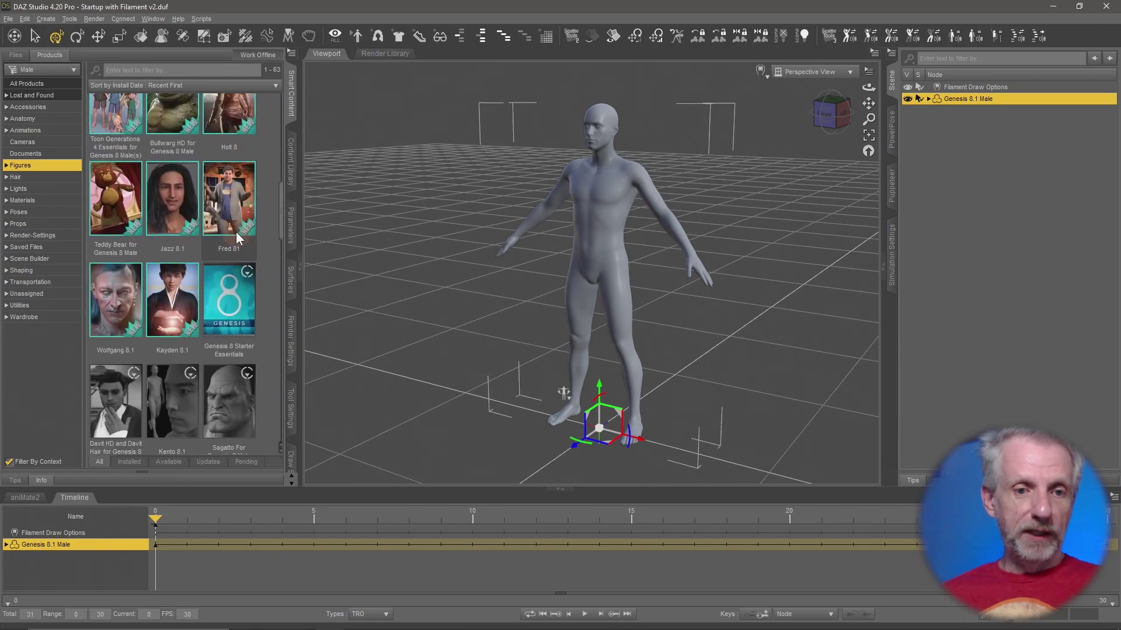
scroll(235, 232, "down", 1)
left_click(10, 461)
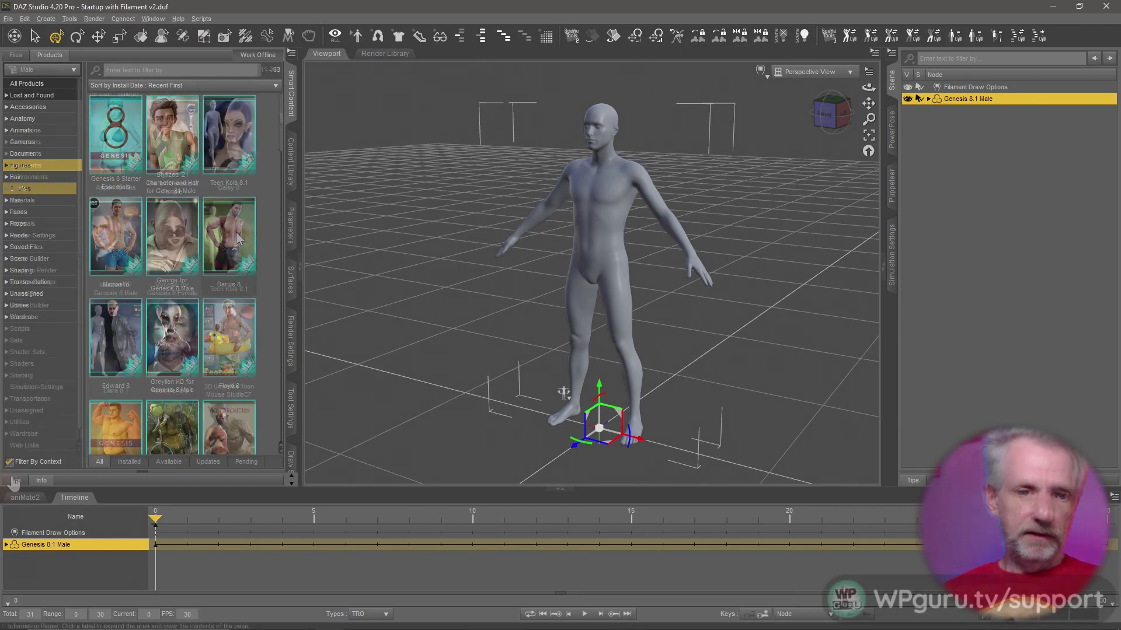
scroll(192, 398, "down", 5)
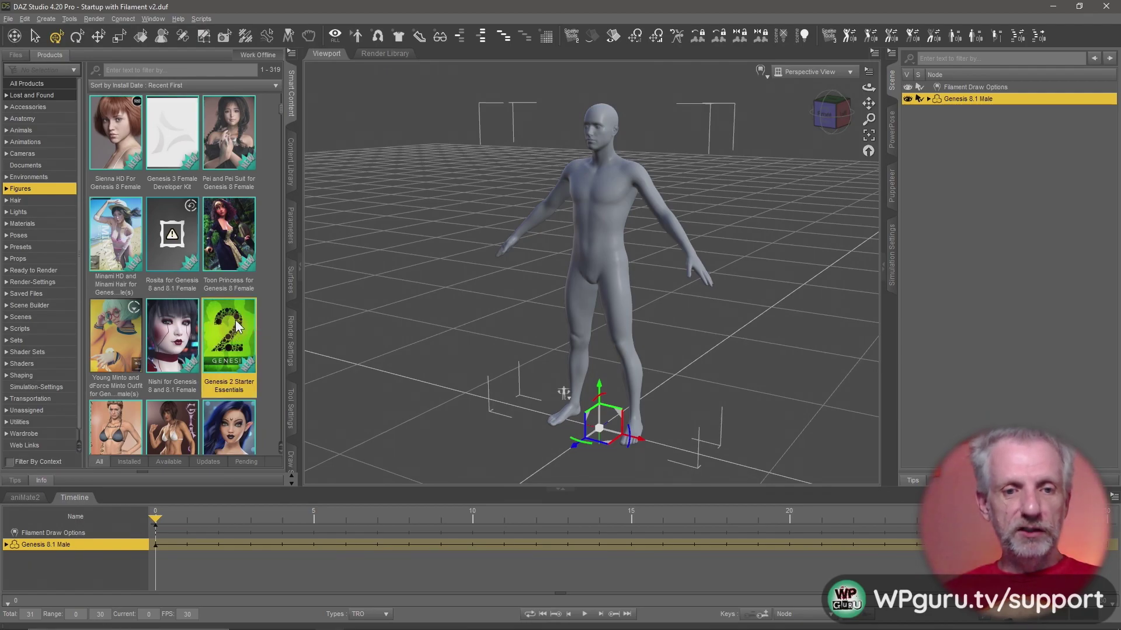
mouse_move(238, 337)
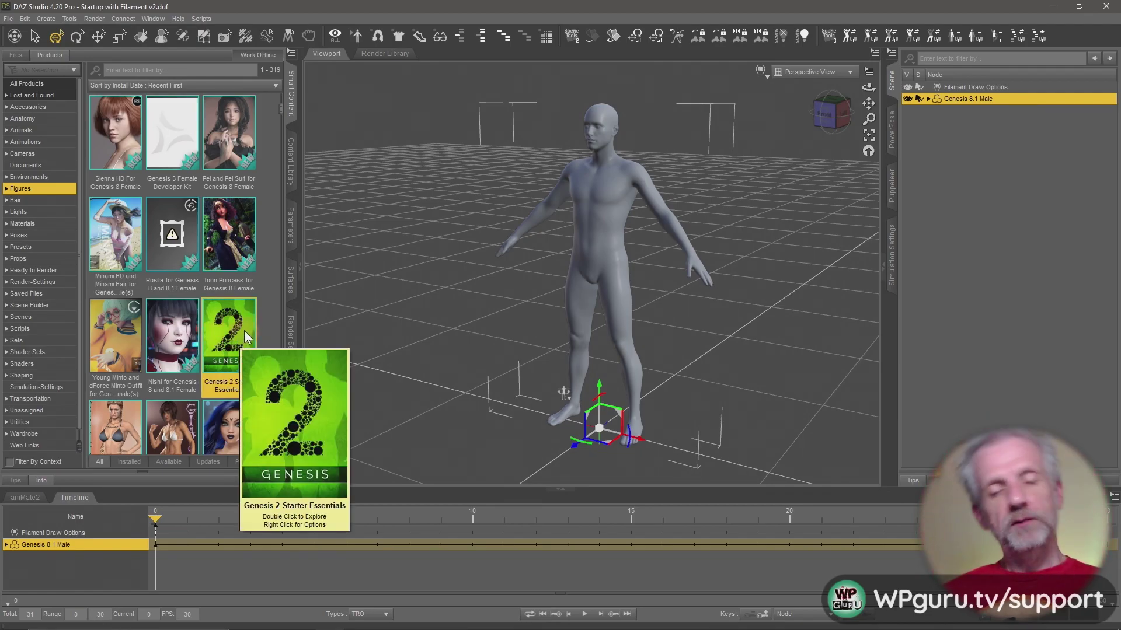
double_click(244, 330)
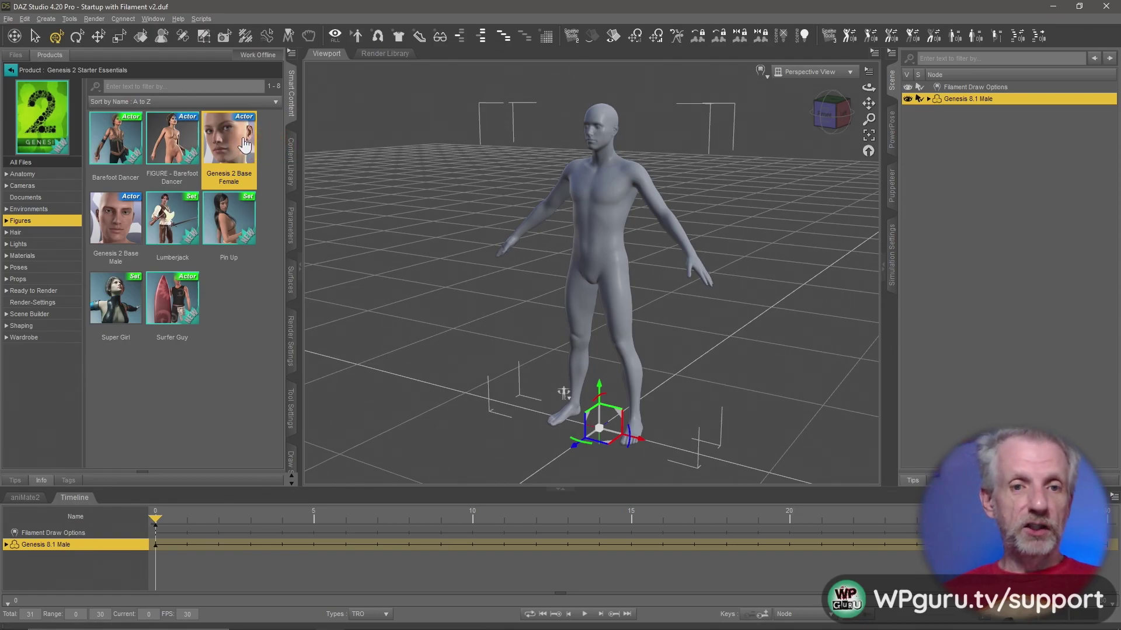
left_click(128, 230)
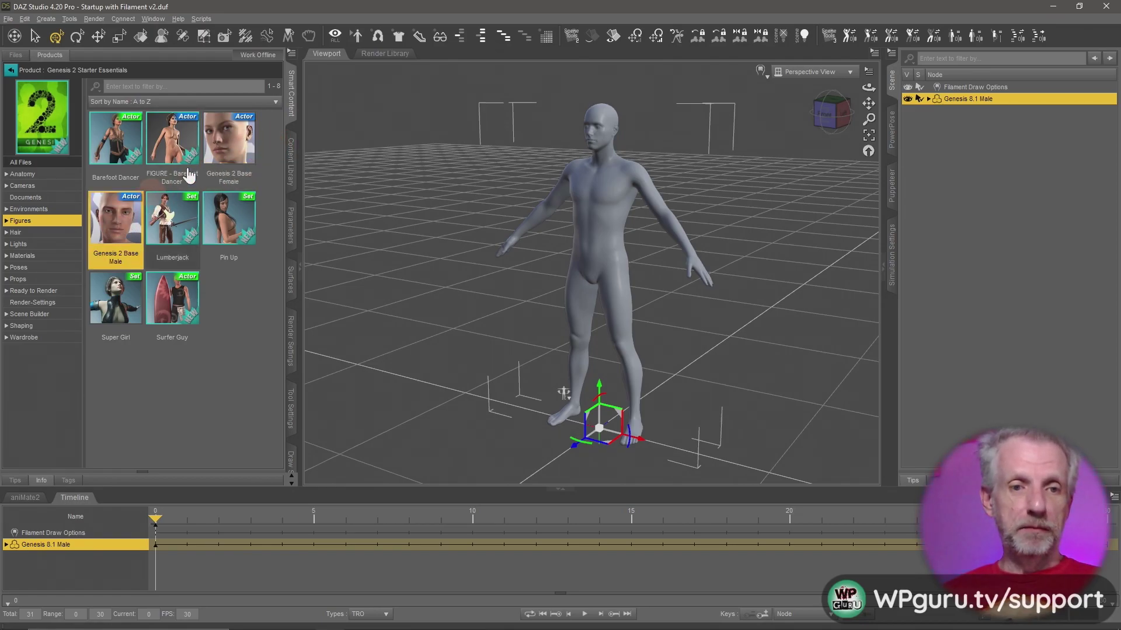
double_click(124, 216)
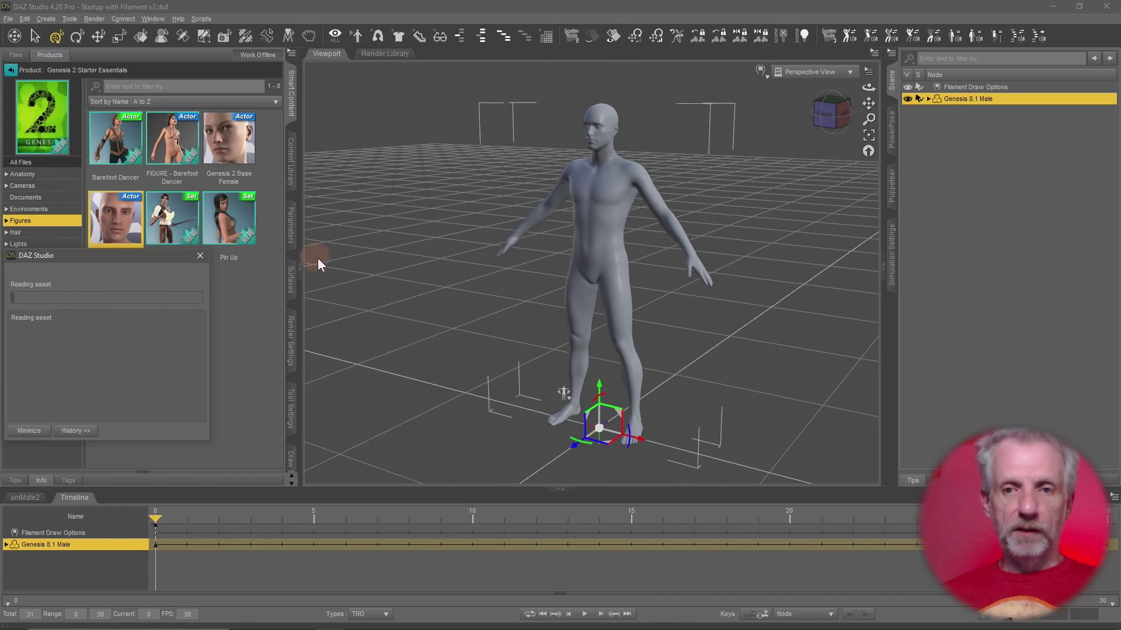
- Lower the Genesis 2 figure's left arm by setting its left shoulder Bend to -45
left_click(625, 225)
left_click_drag(625, 225, 601, 227, "alt")
left_click_drag(564, 382, 563, 336, "alt")
left_click_drag(573, 258, 599, 268, "alt")
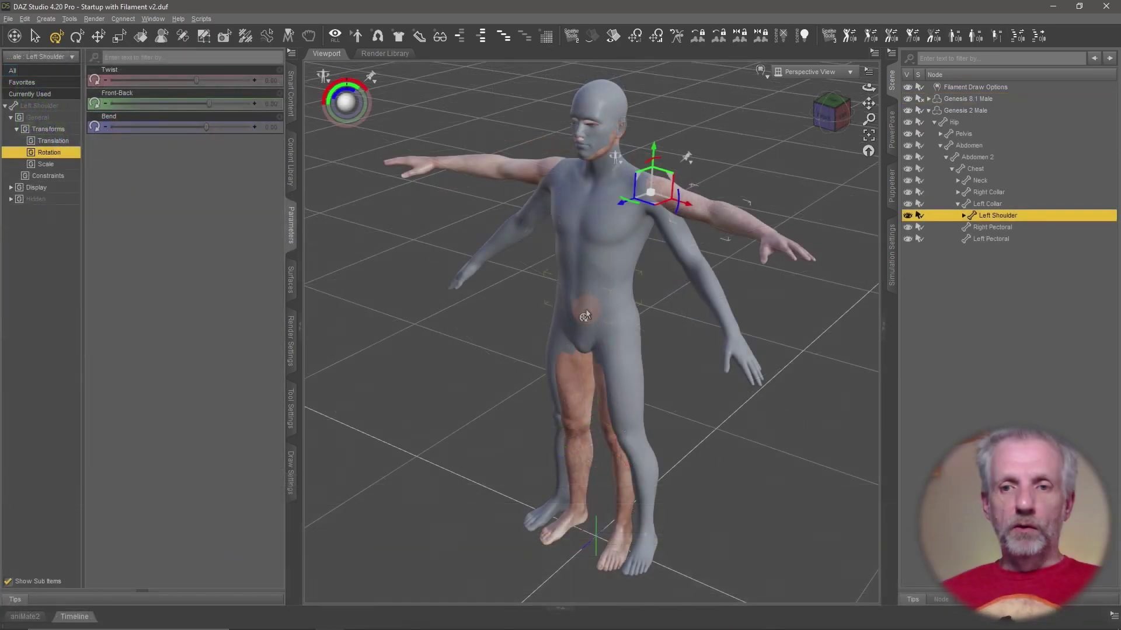
left_click_drag(590, 327, 589, 331, "alt")
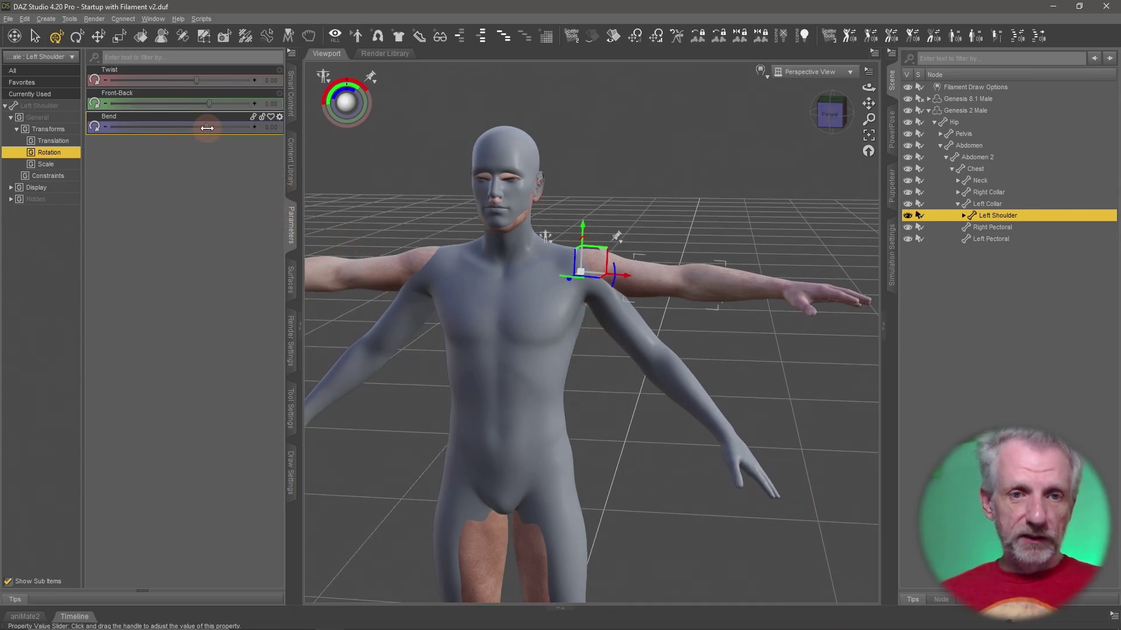
left_click_drag(207, 127, 153, 134)
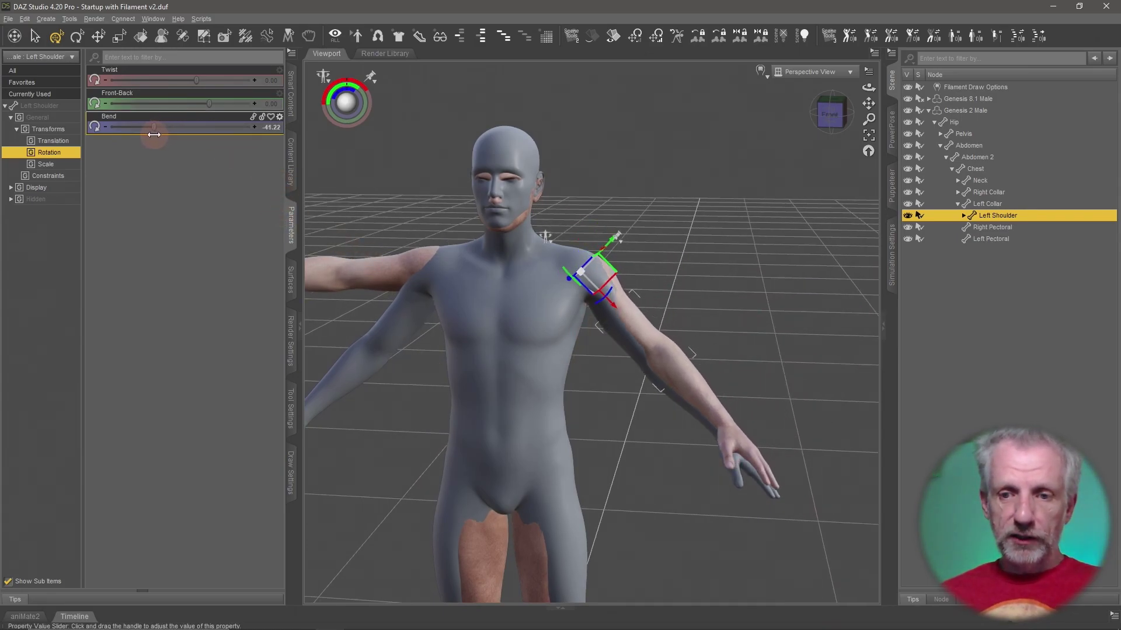
left_click(271, 128)
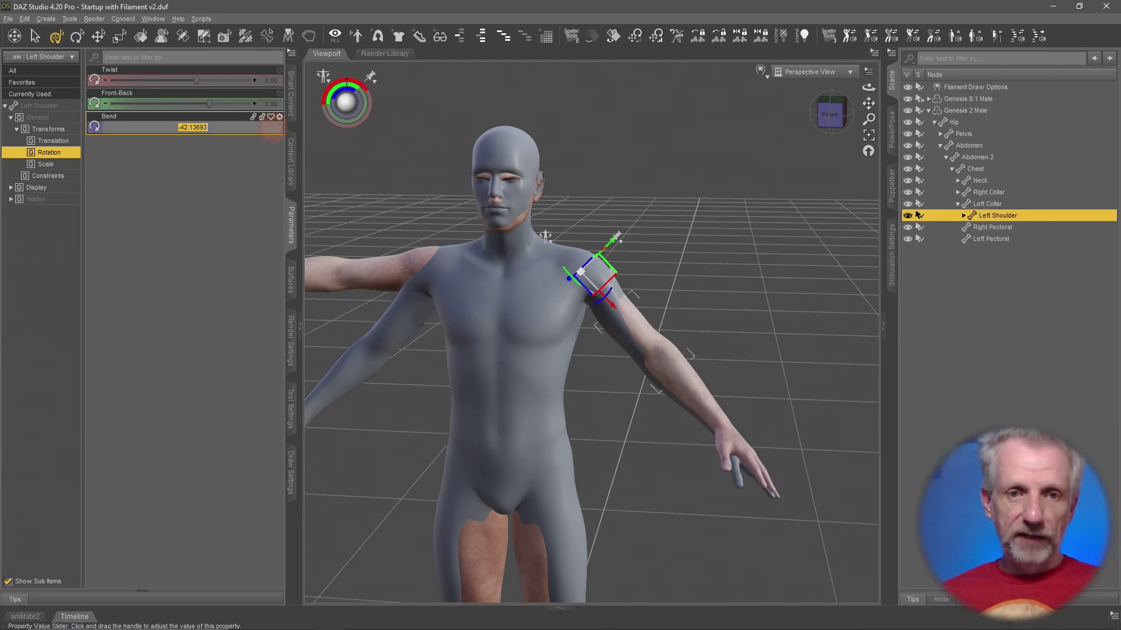
type("-45")
key("Return")
- Select the left forearm and adjust the hand's finger bones, ending on the middle finger's first bone
left_click_drag(583, 350, 817, 350, "alt")
left_click_drag(555, 298, 584, 298, "alt")
left_click(677, 327)
left_click_drag(677, 327, 700, 291, "alt")
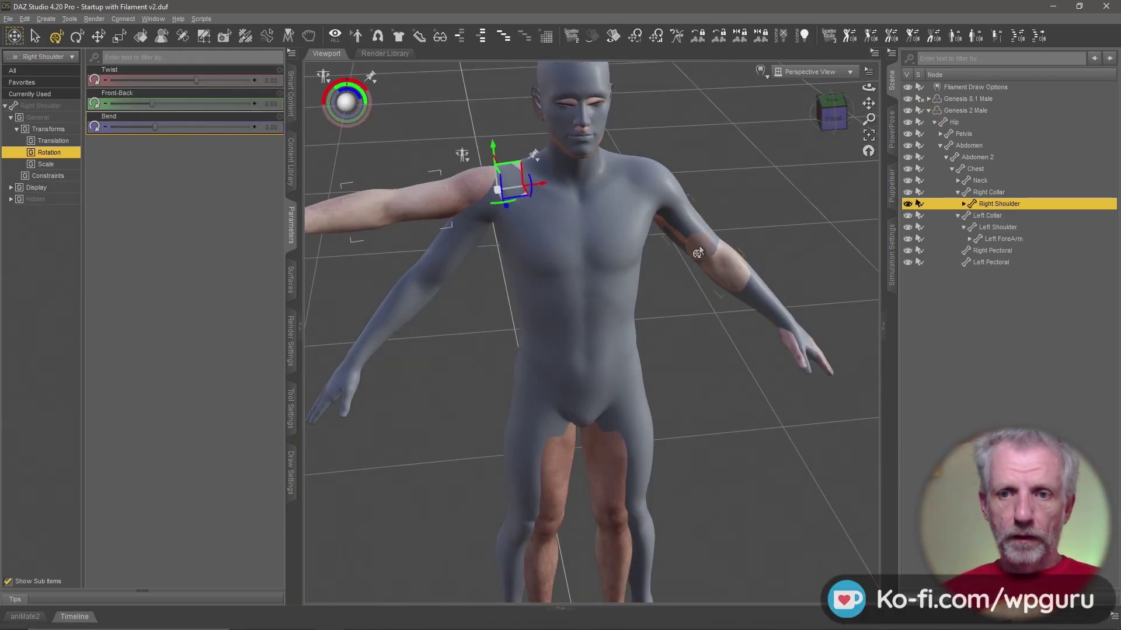
left_click(728, 445)
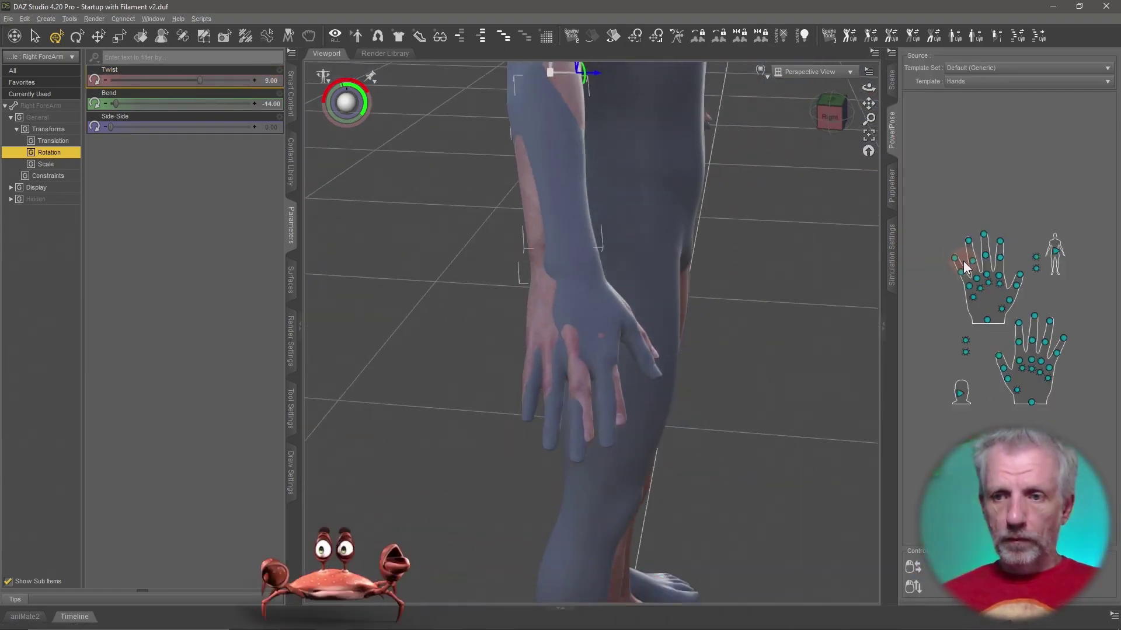
left_click_drag(963, 261, 970, 261)
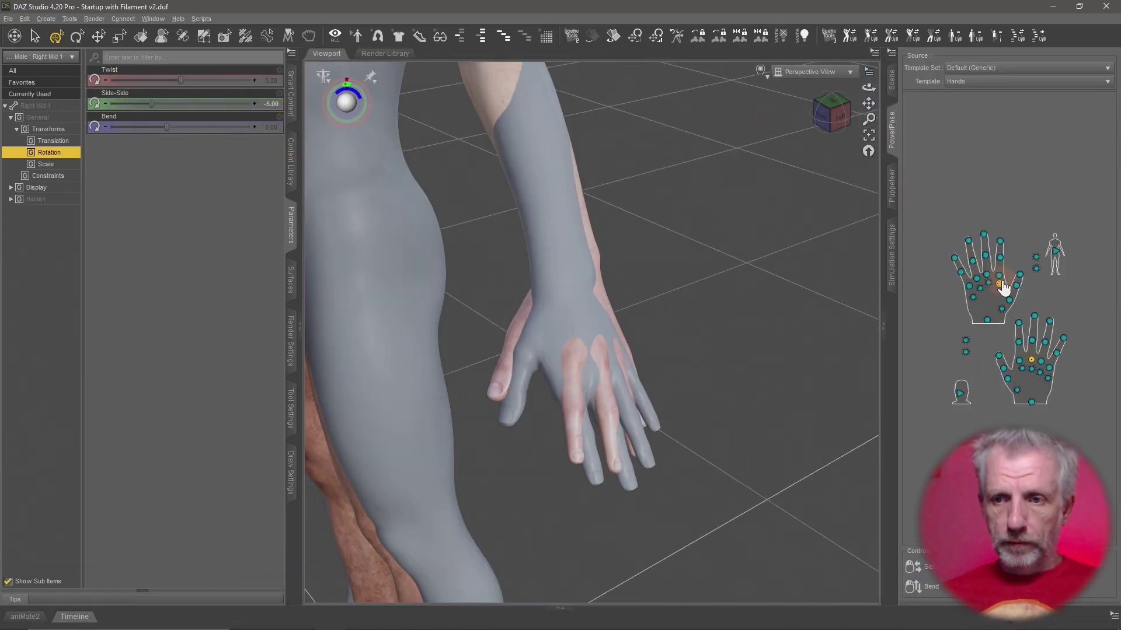
left_click(988, 275)
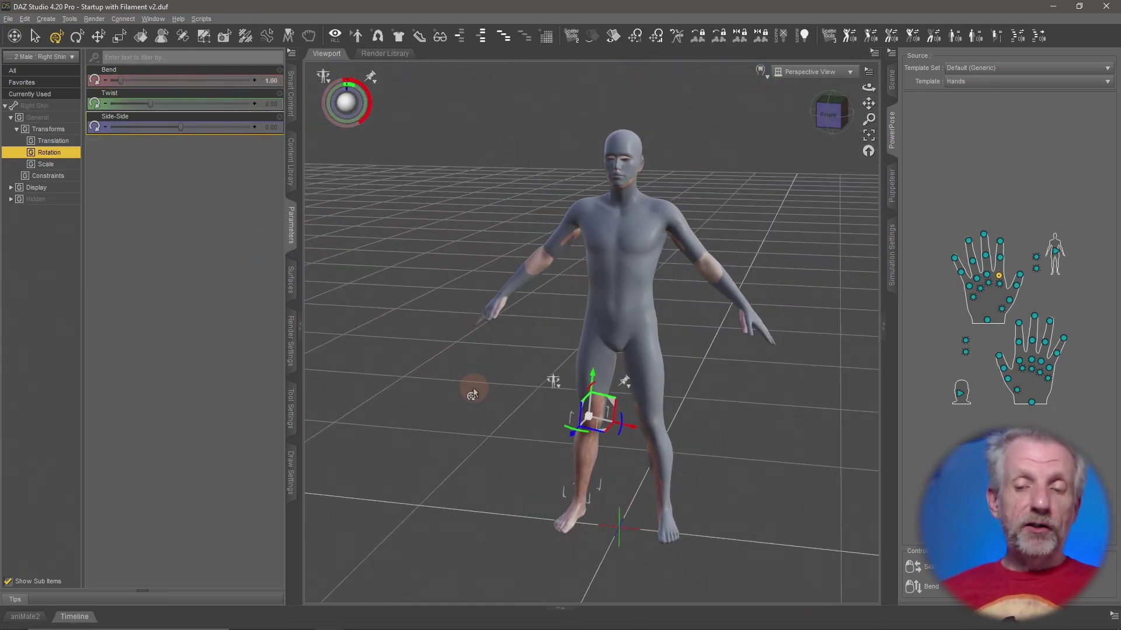
- Deselect the right shin and orbit around the grey figure back to a frontal view
mouse_move(473, 394)
left_mouse_down()
mouse_move(476, 383)
mouse_move(453, 395)
left_mouse_up()
left_click(467, 388)
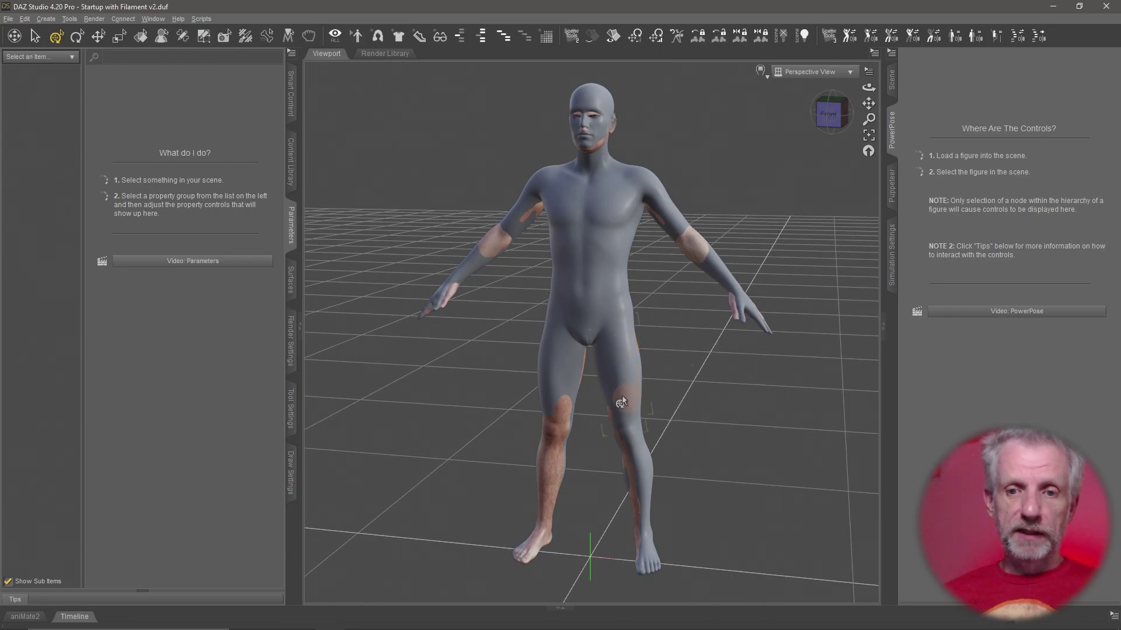
left_click_drag(557, 495, 551, 416)
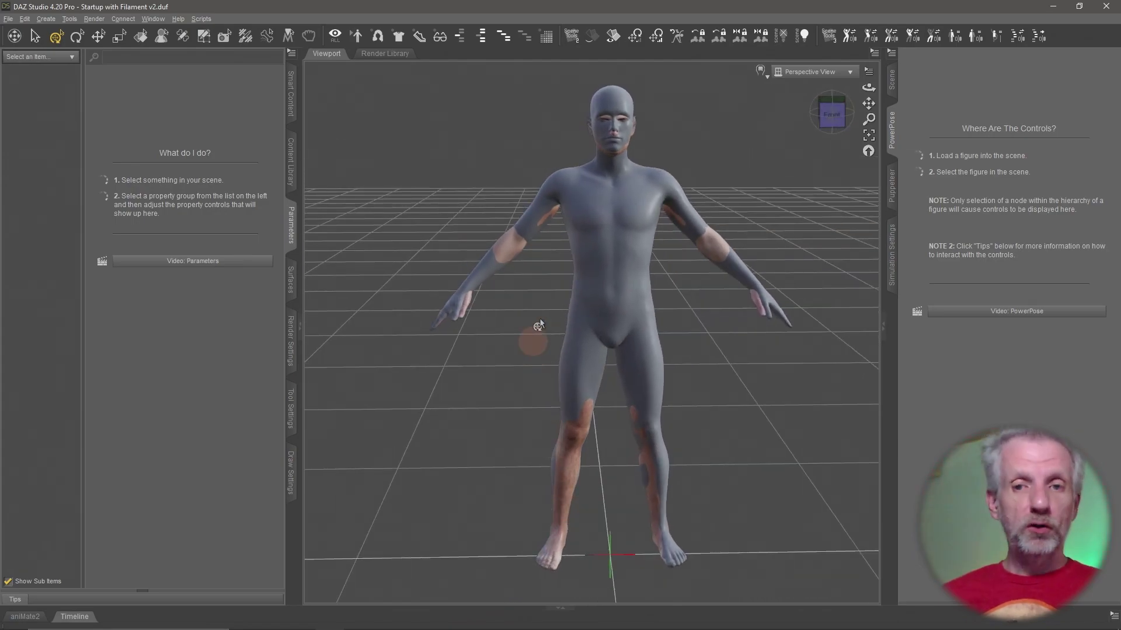
left_click_drag(540, 220, 540, 220)
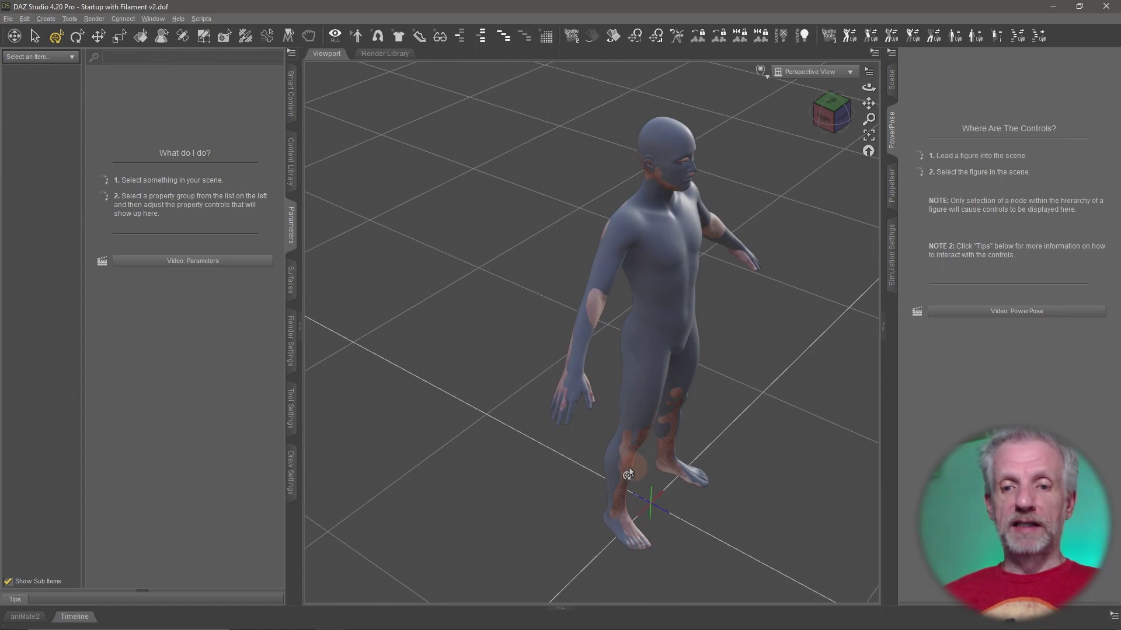
left_click_drag(655, 428, 652, 420)
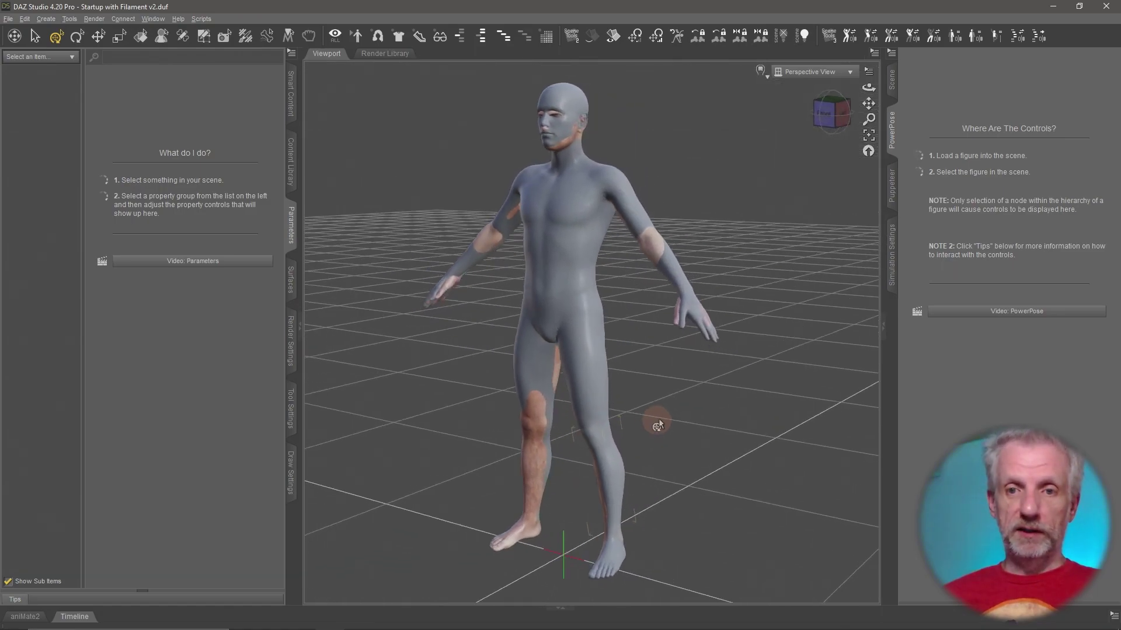
left_click_drag(658, 425, 675, 408)
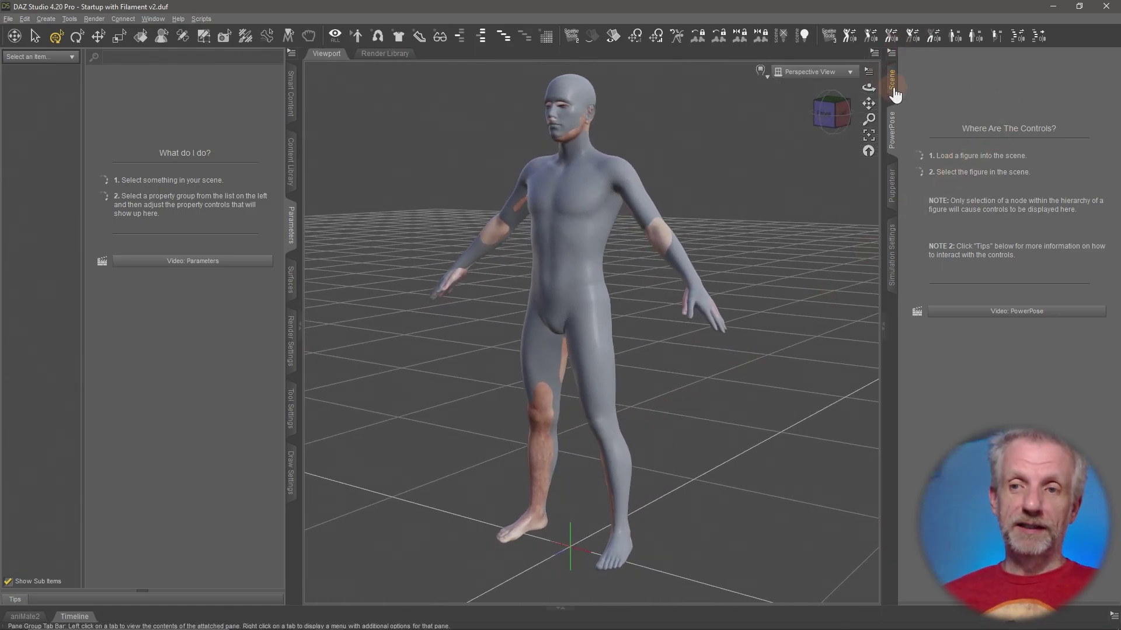
- In the Scene tab, hide Genesis 8.1 Male, select Genesis 2 Male and pick its left thigh
left_click(893, 82)
left_click(928, 110)
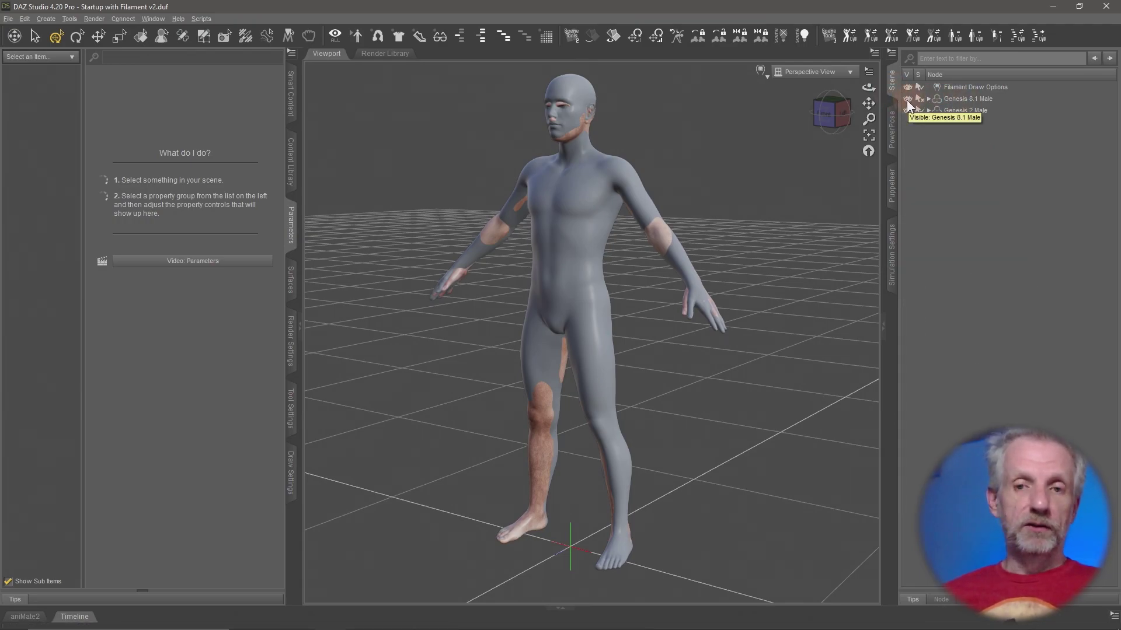
left_click(908, 99)
scroll(728, 310, "up", 2)
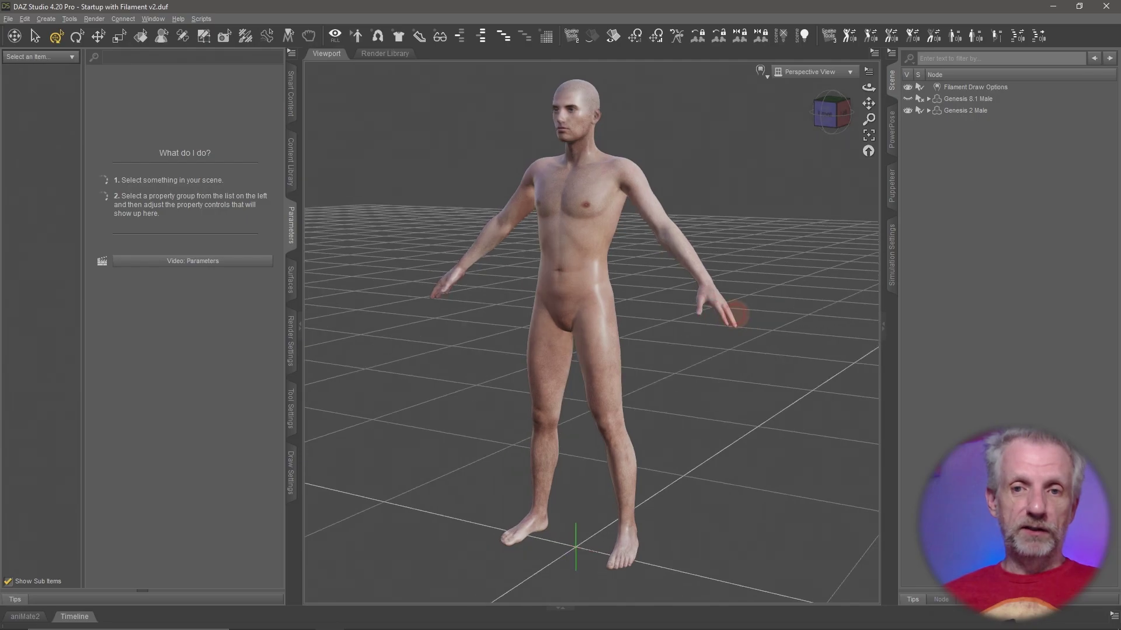
left_click_drag(721, 318, 635, 215, "alt")
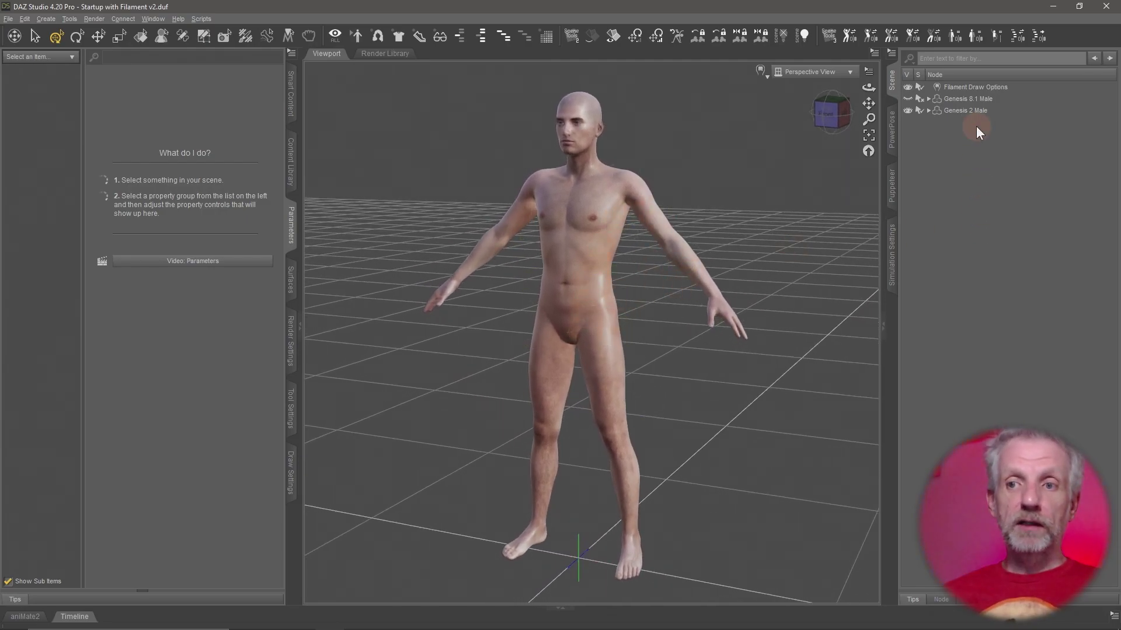
left_click(982, 110)
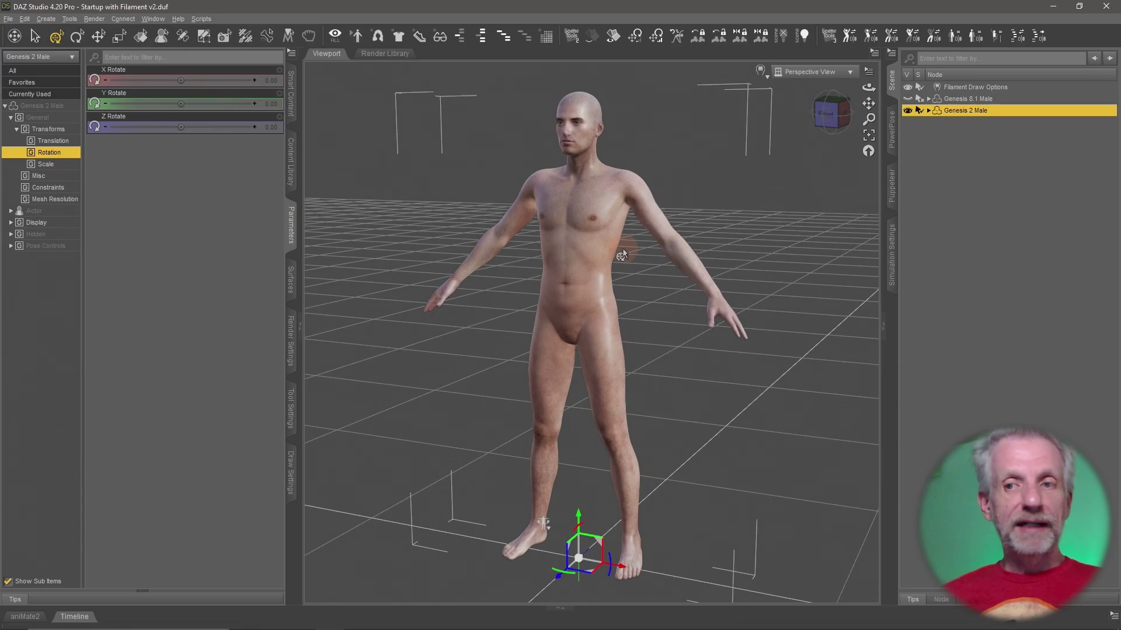
left_click(615, 401)
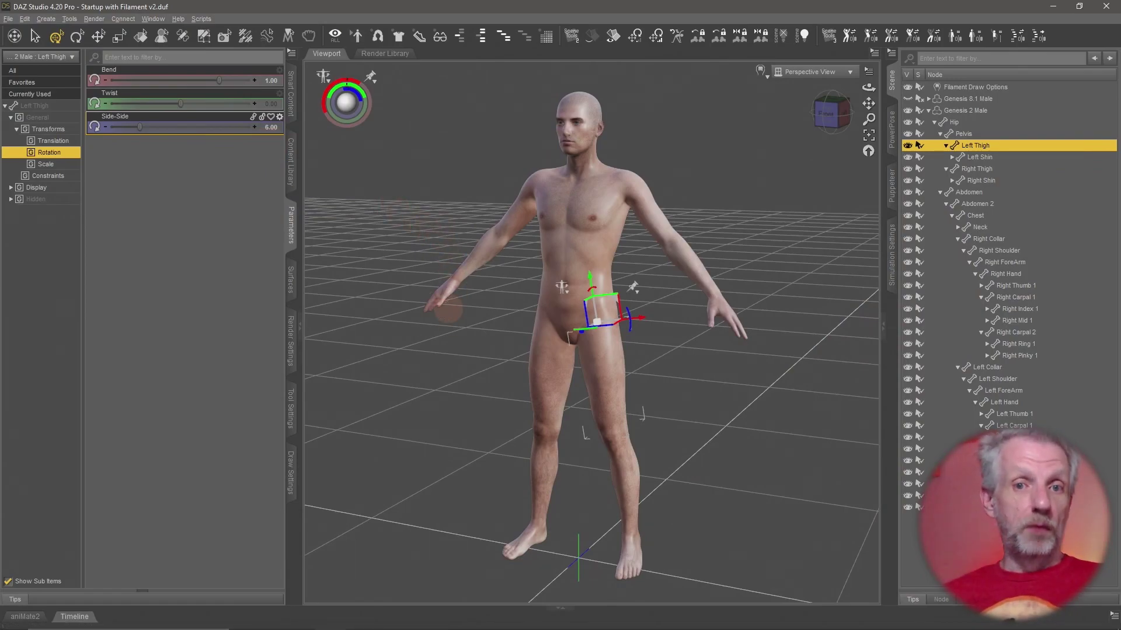
left_click_drag(449, 312, 463, 322, "alt")
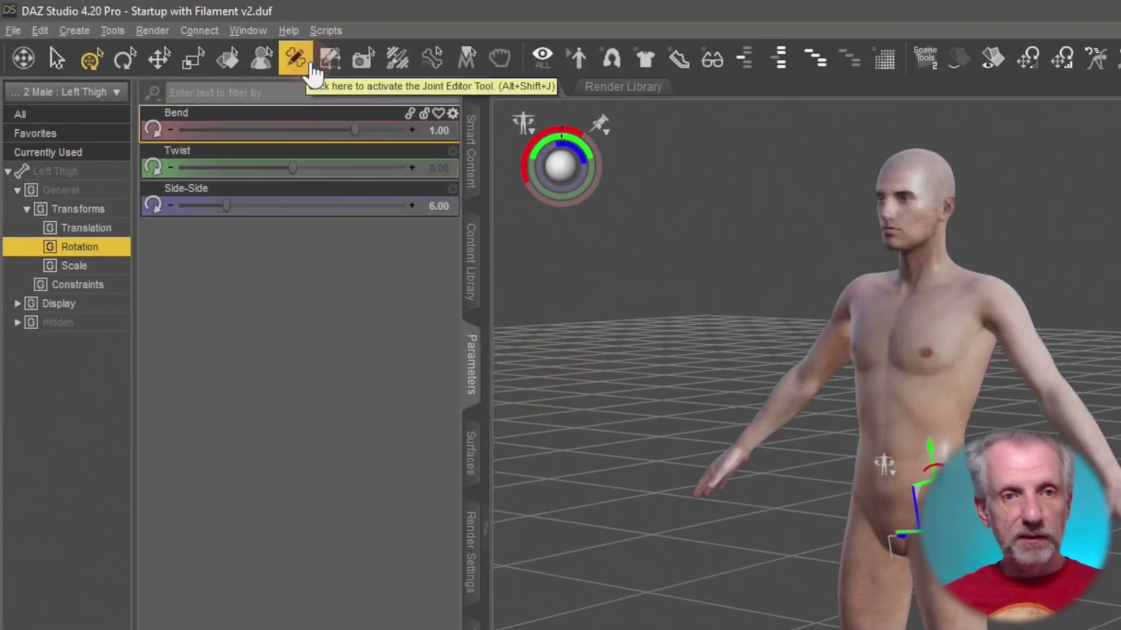
- Switch to the Joint Editor and run Edit > Bake Joint Rotations on the Genesis 2 Male
left_click(116, 29)
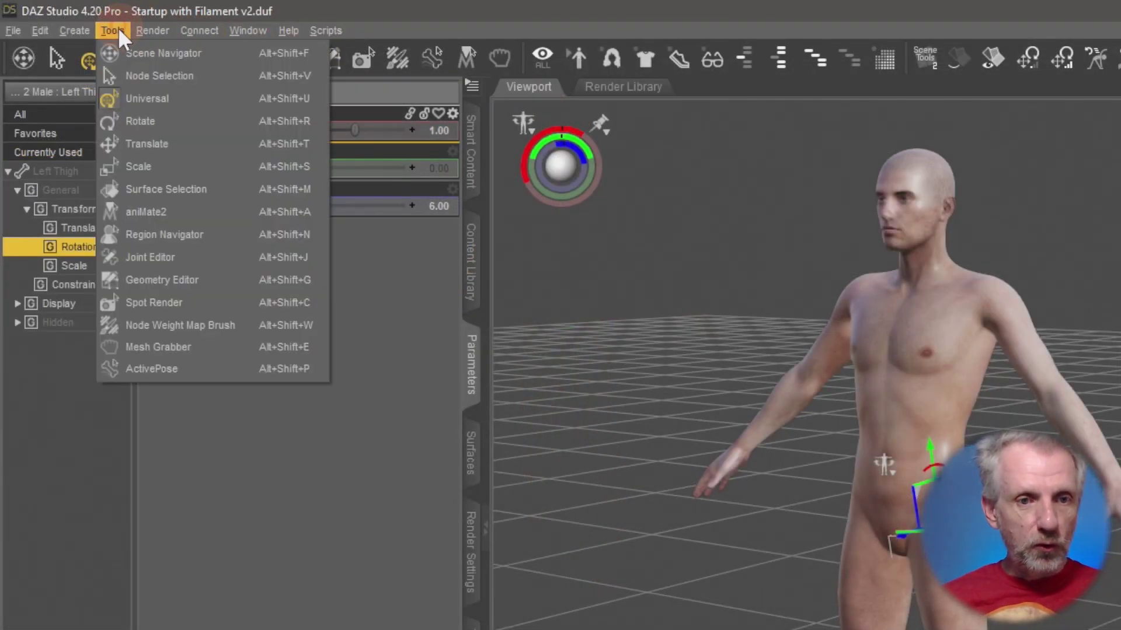
left_click(187, 256)
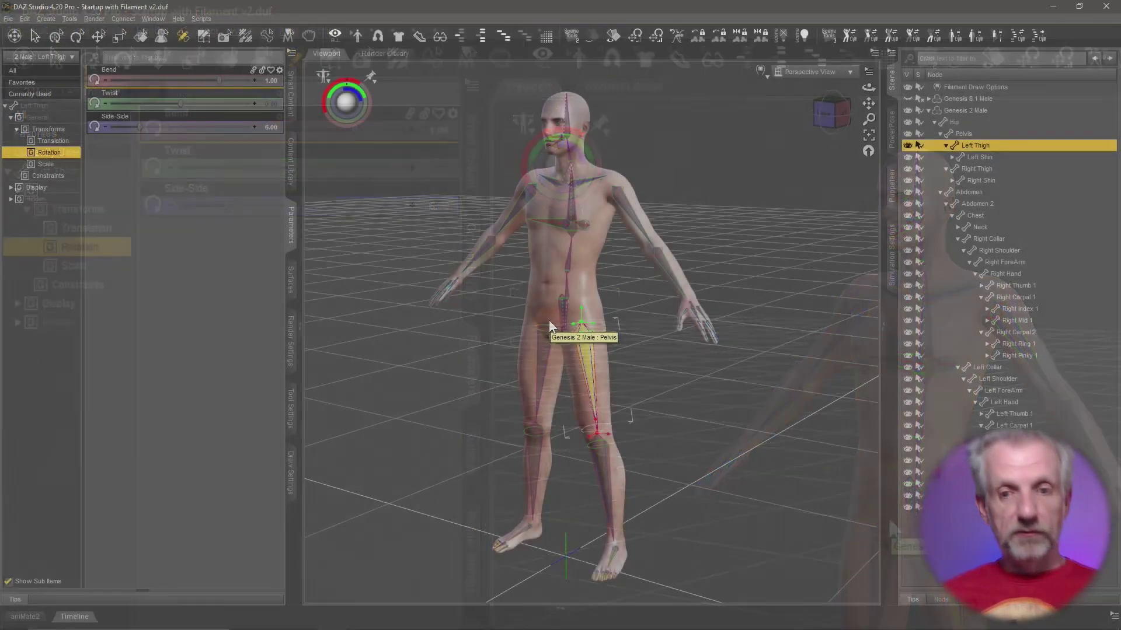
right_click(555, 264)
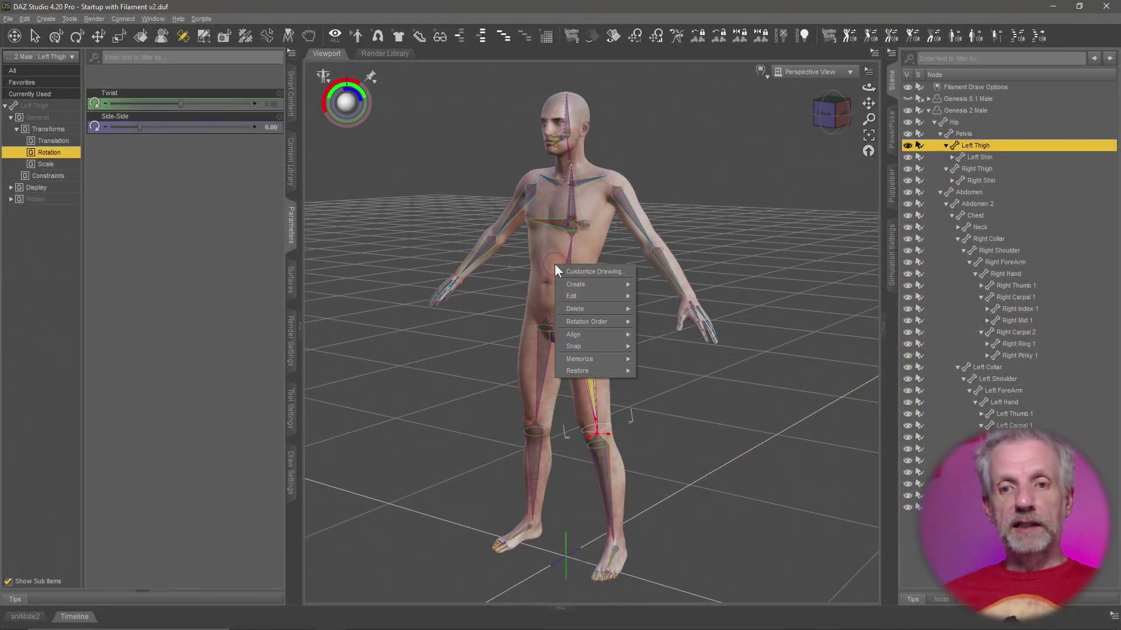
mouse_move(588, 298)
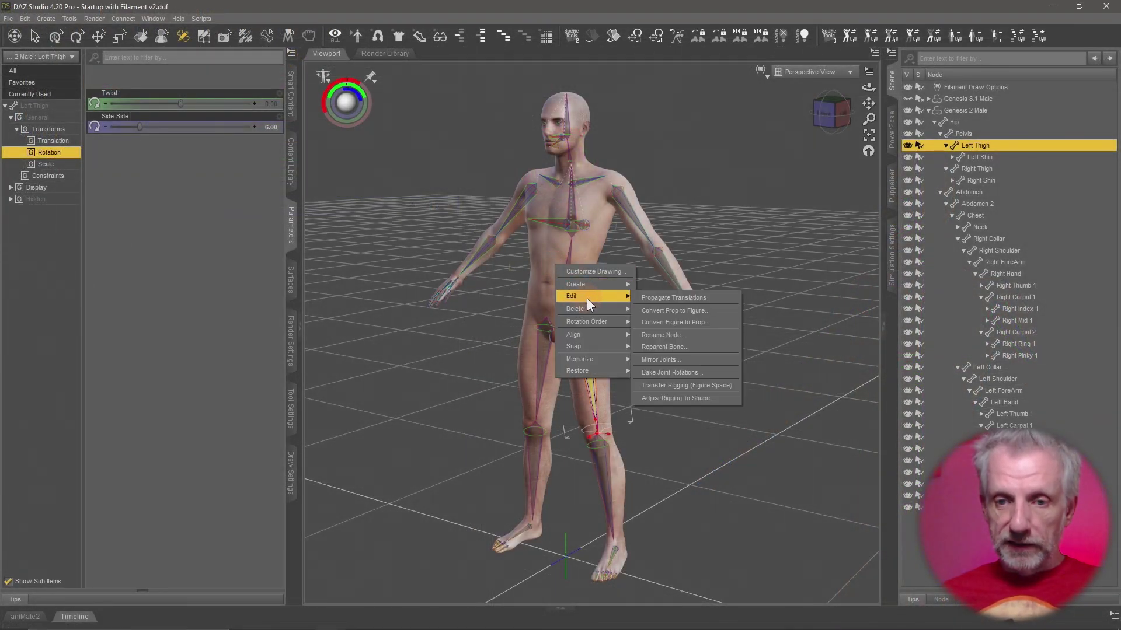
left_click(715, 373)
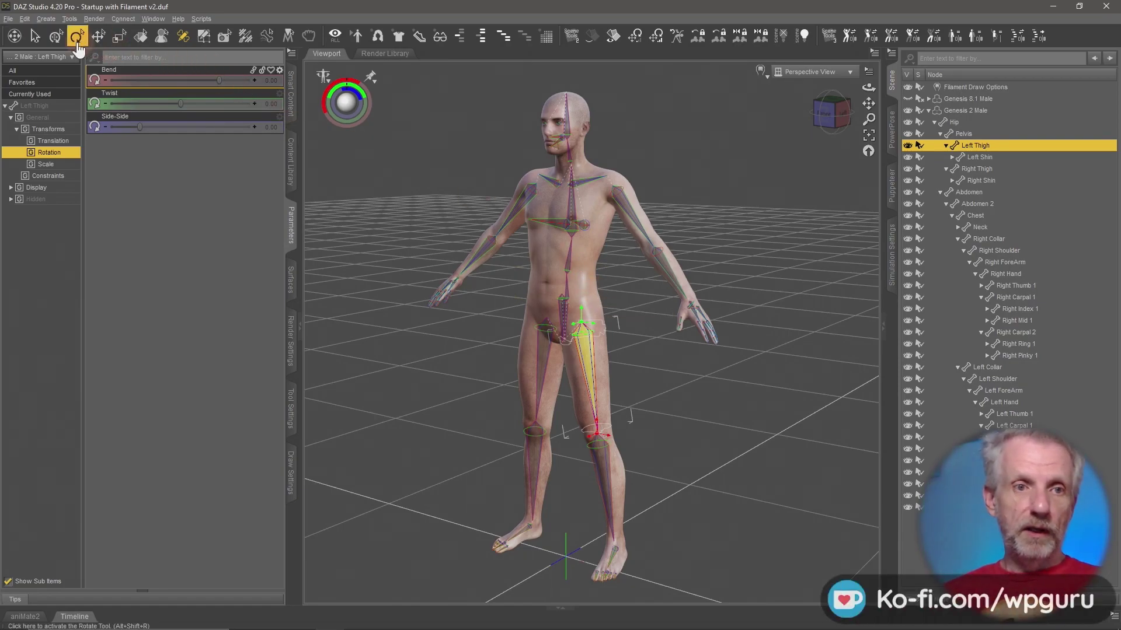
- With the Universal Tool active, set Genesis 2 Male's Mesh Resolution level to Base
left_click(56, 38)
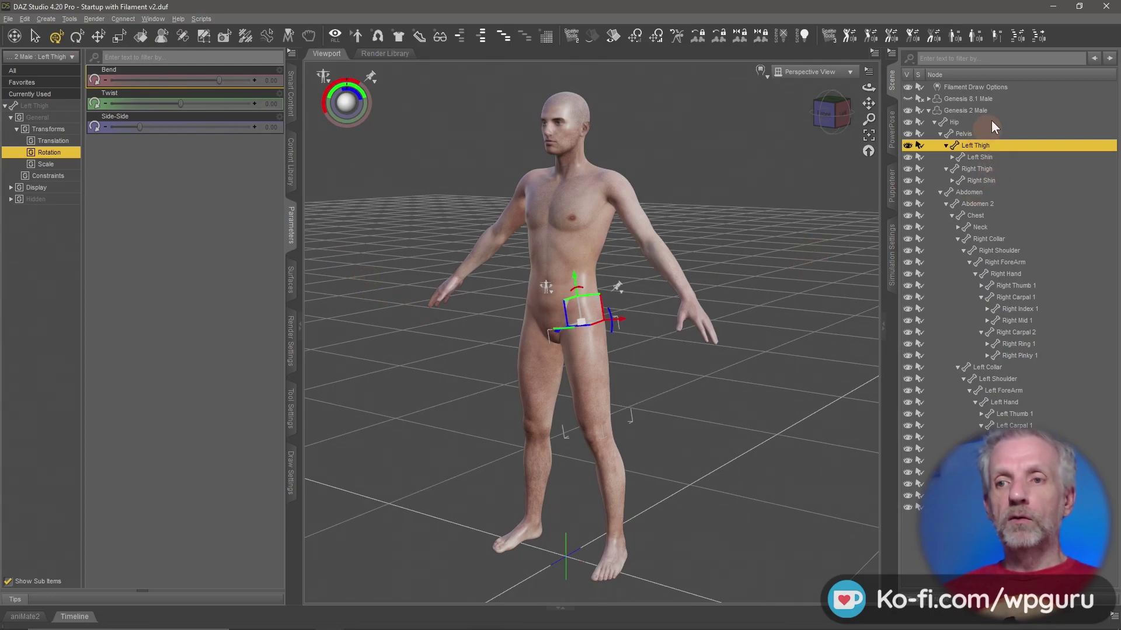
left_click(974, 111)
scroll(576, 295, "up", 2)
scroll(576, 295, "up", 2)
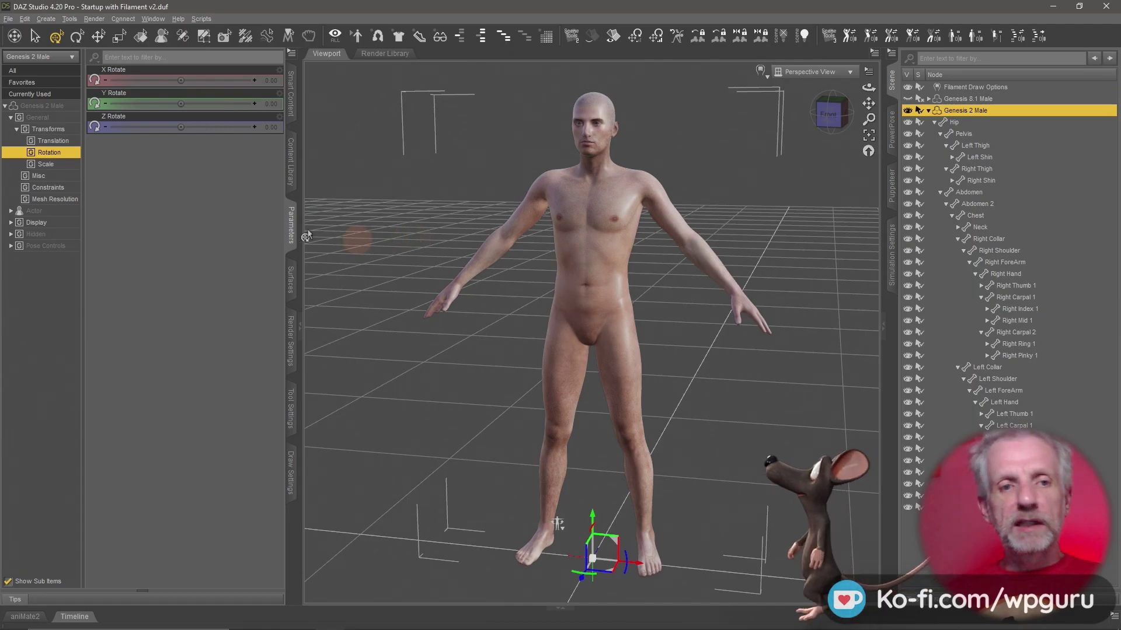
left_click(55, 199)
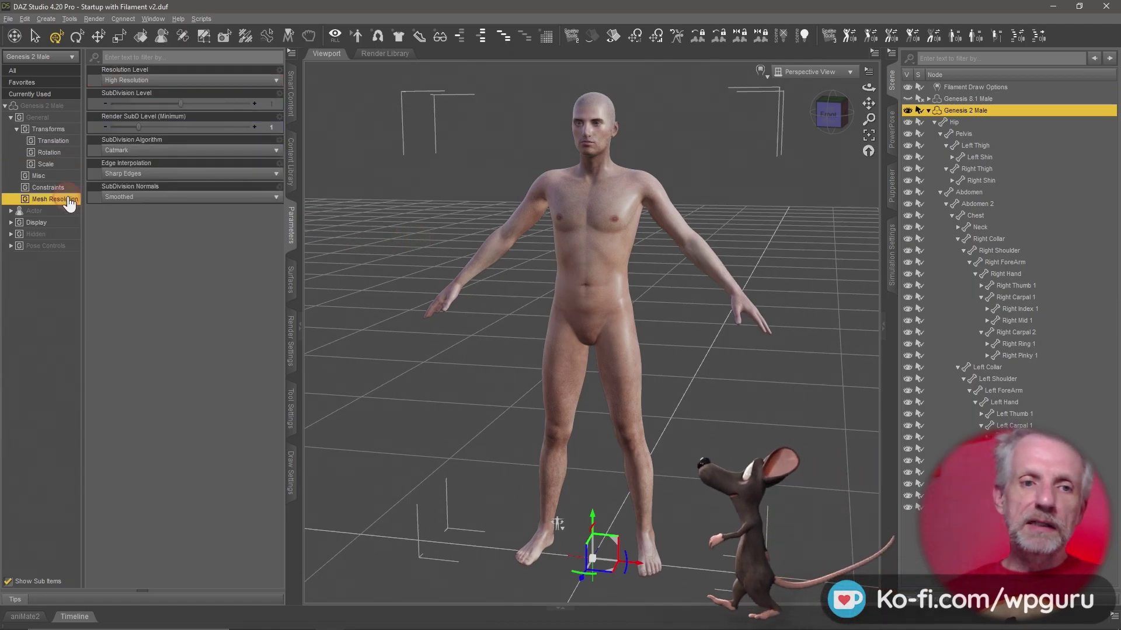
left_click(220, 80)
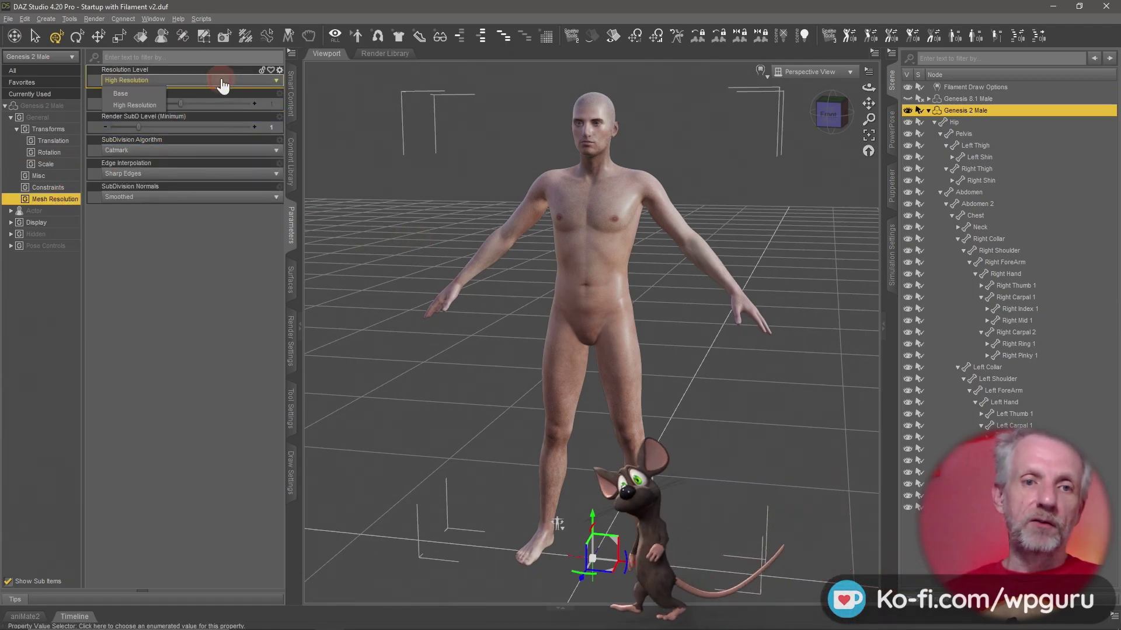
left_click(153, 94)
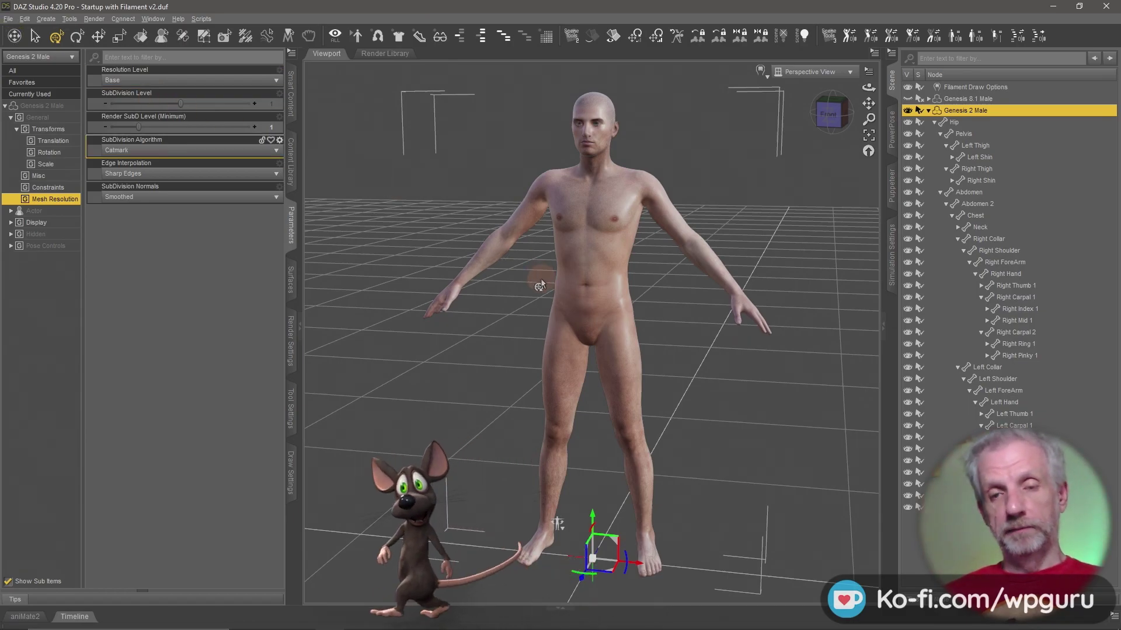
mouse_move(540, 279)
left_mouse_down("alt")
mouse_move(529, 280)
mouse_move(542, 283)
left_mouse_up("alt")
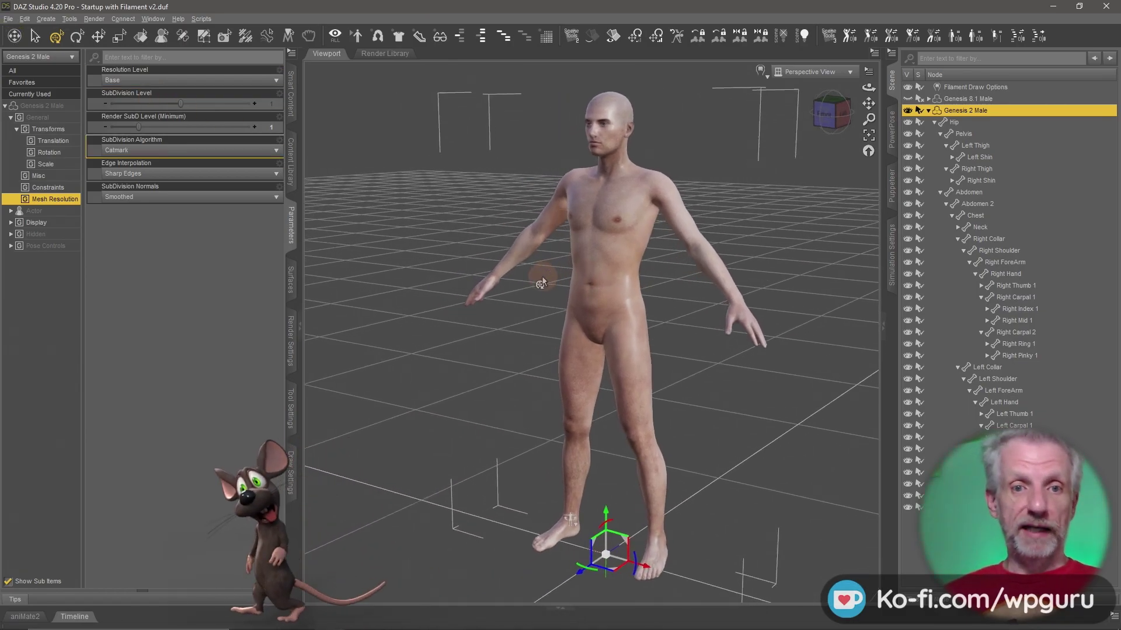
- Open the Mixamo Demo content folder and save the scene there as 'Mixamo Demo v1'
left_click(293, 173)
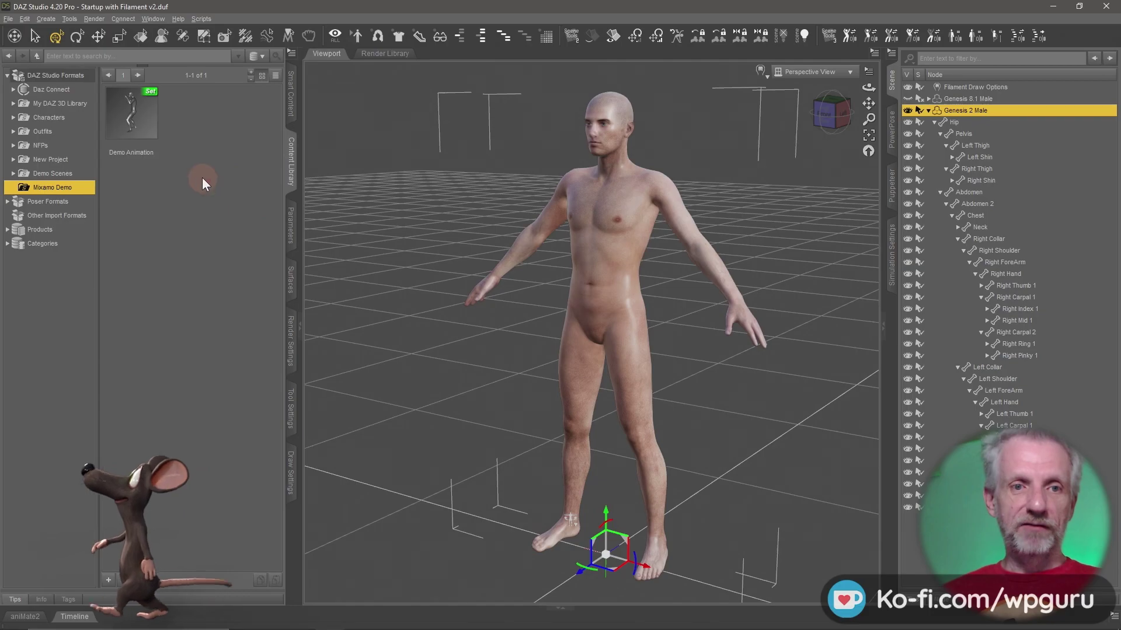
left_click(109, 579)
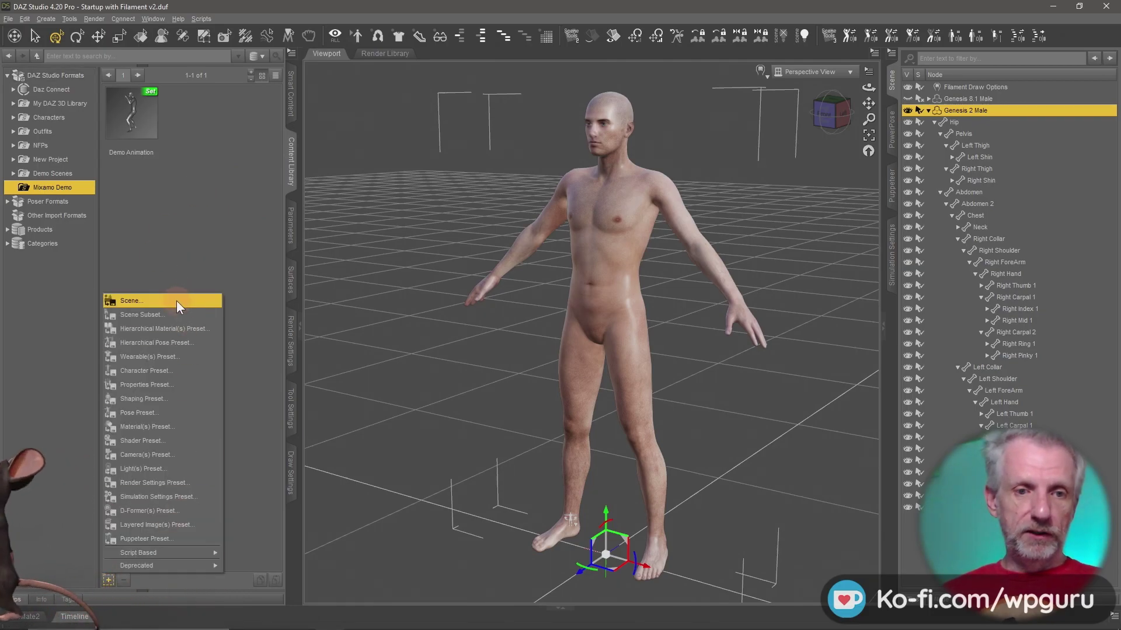
left_click(176, 301)
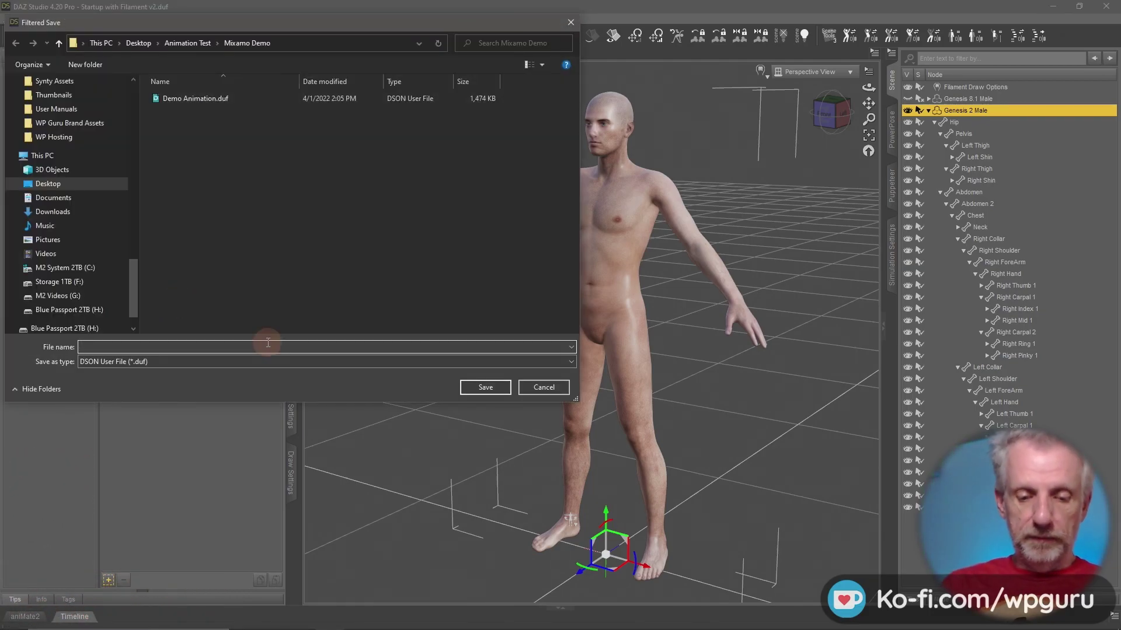
type("Mixamo Demo v1")
key("Return")
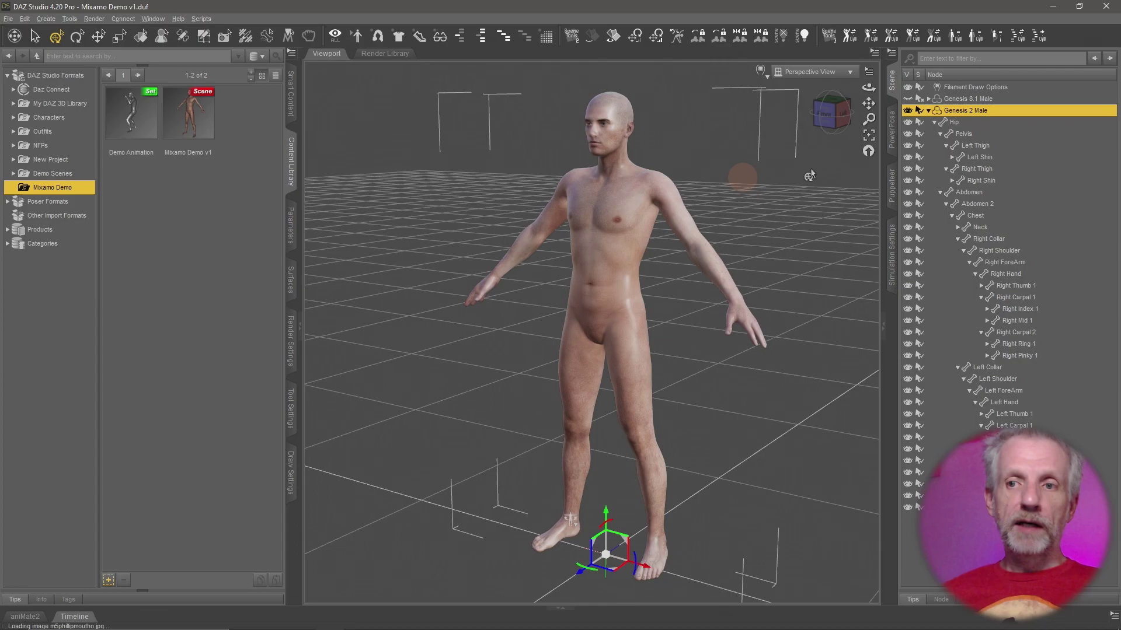
left_click(928, 111)
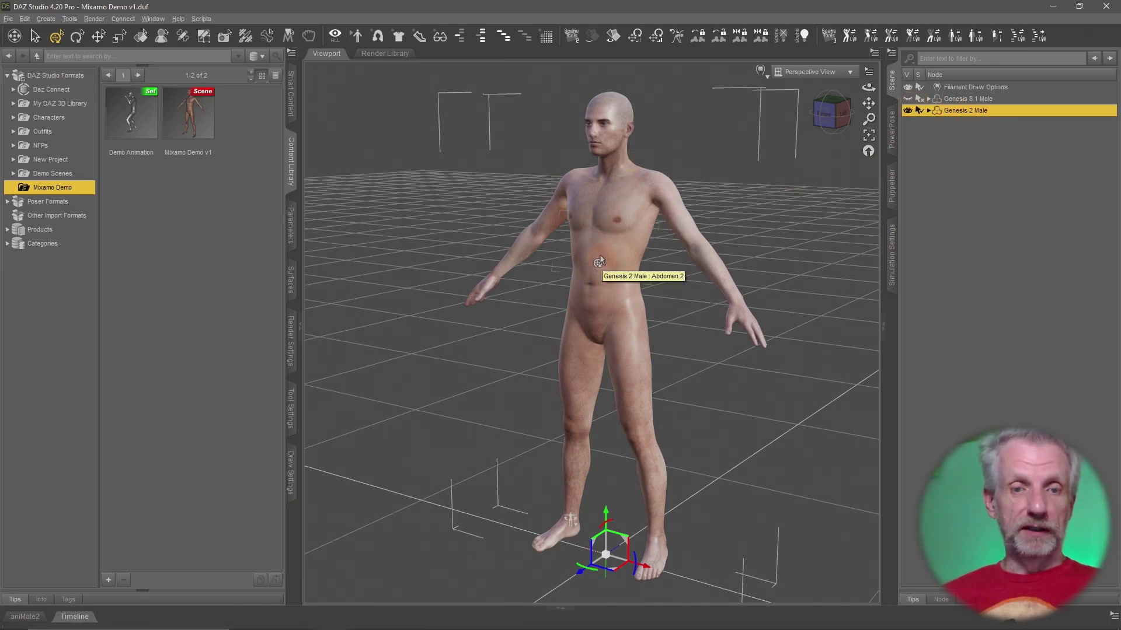
- Begin an Autodesk FBX export into Desktop > Animation Test > Mixamo Demo, ready to name the file
left_click(9, 18)
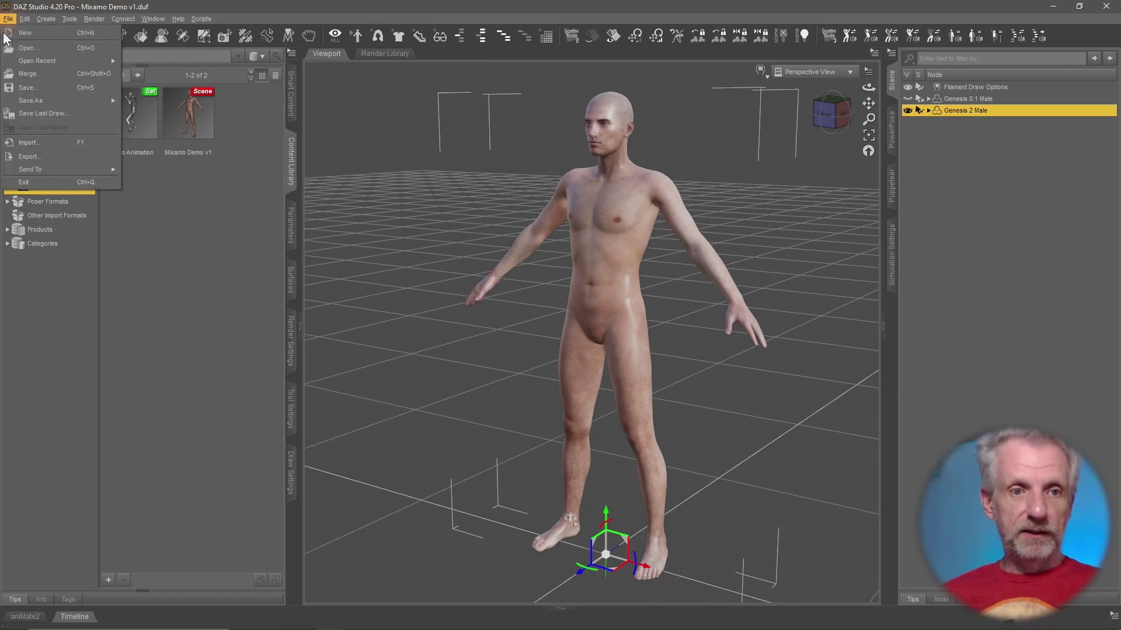
left_click(24, 156)
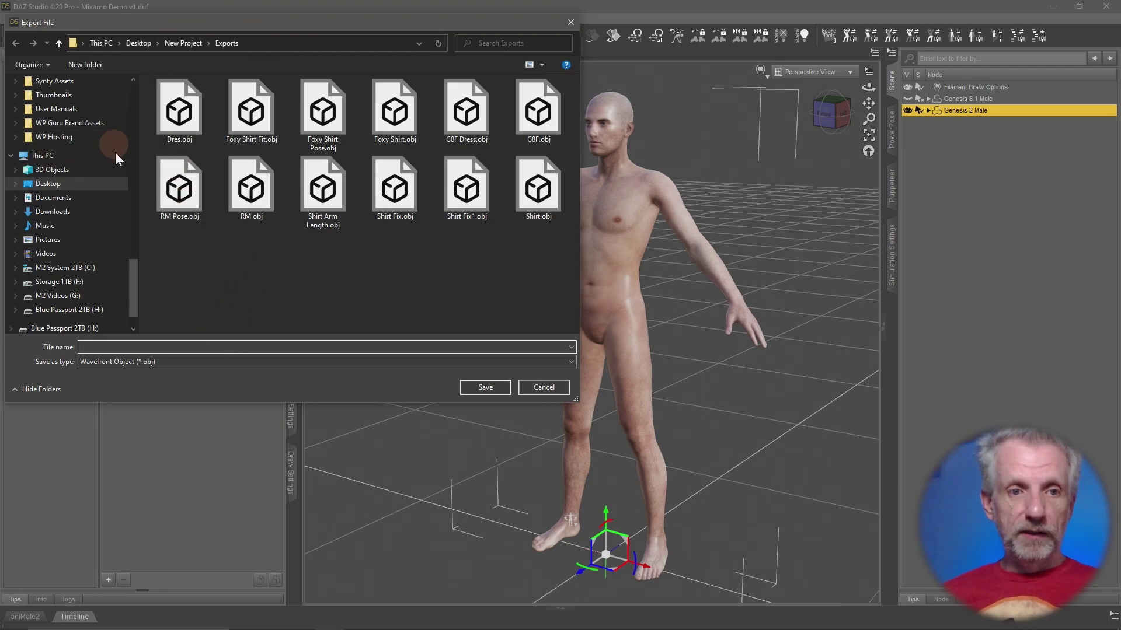
left_click(49, 184)
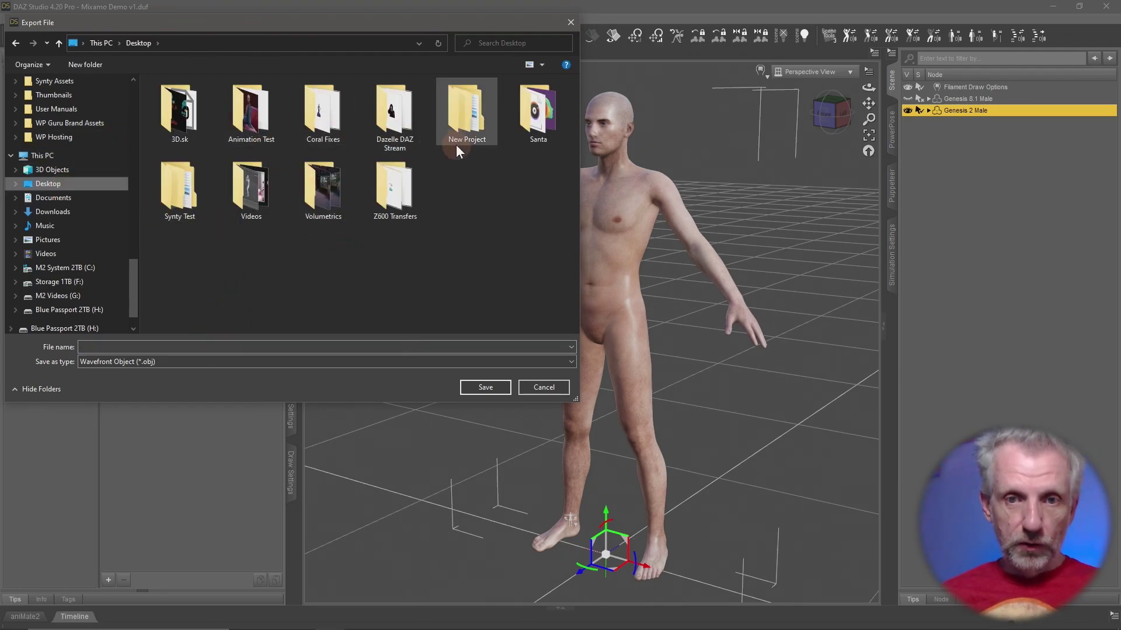
left_click(271, 100)
double_click(270, 100)
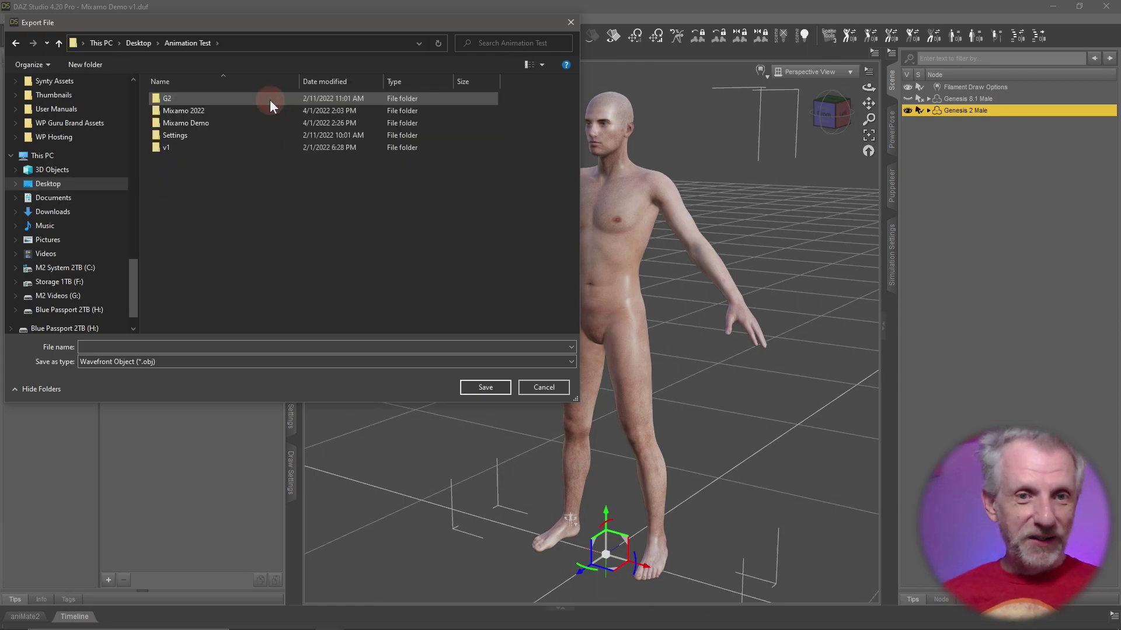
double_click(216, 127)
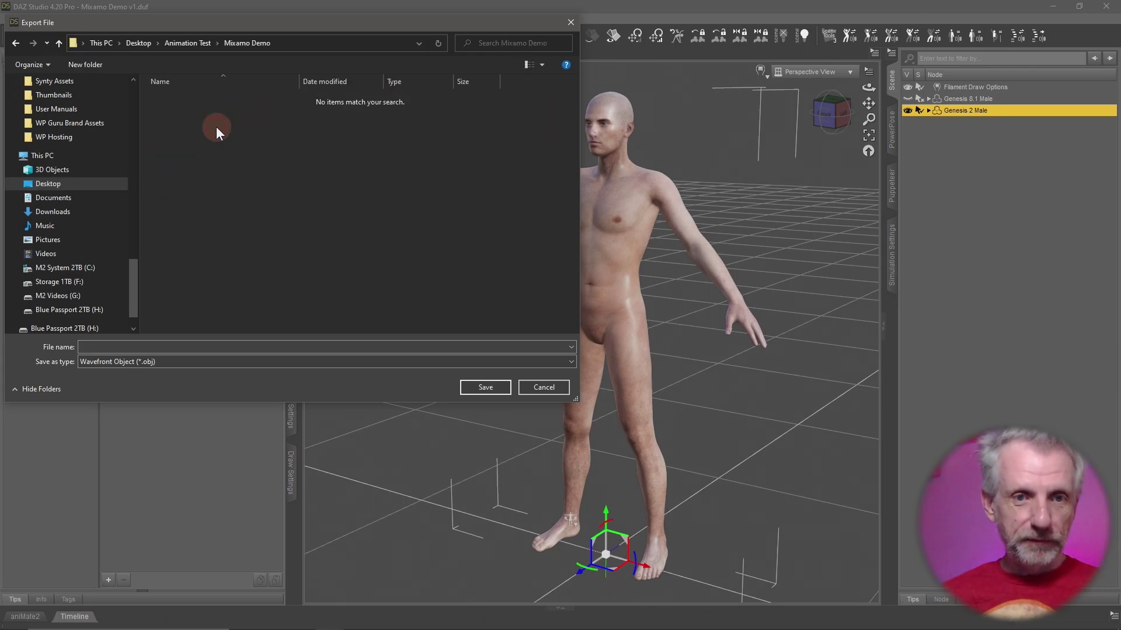
left_click(235, 362)
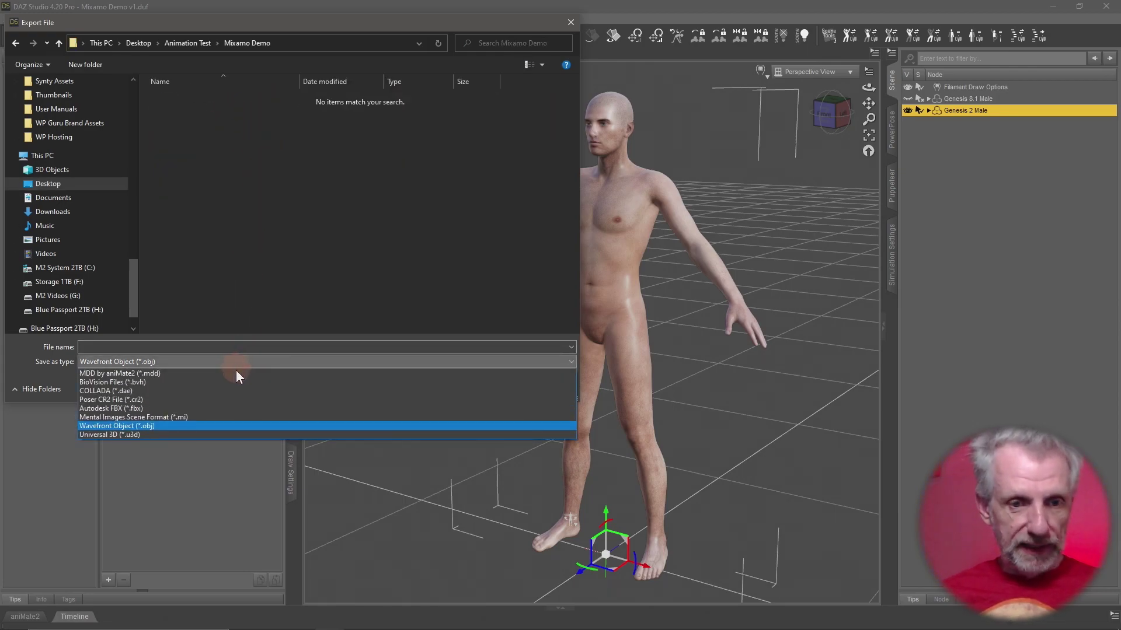
left_click(215, 409)
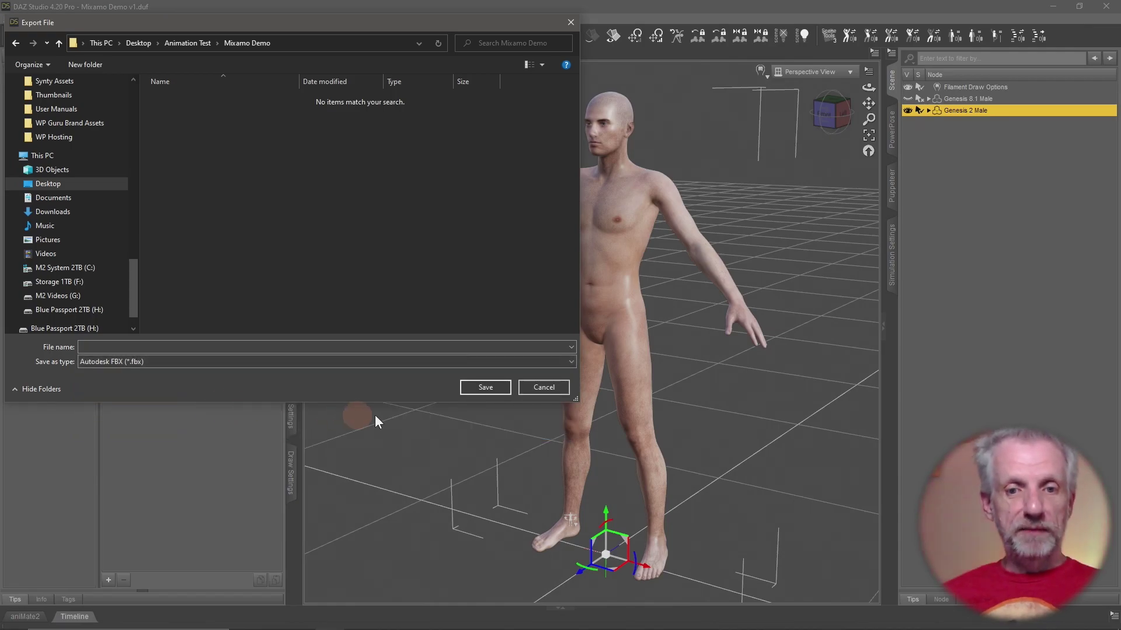
left_click(425, 349)
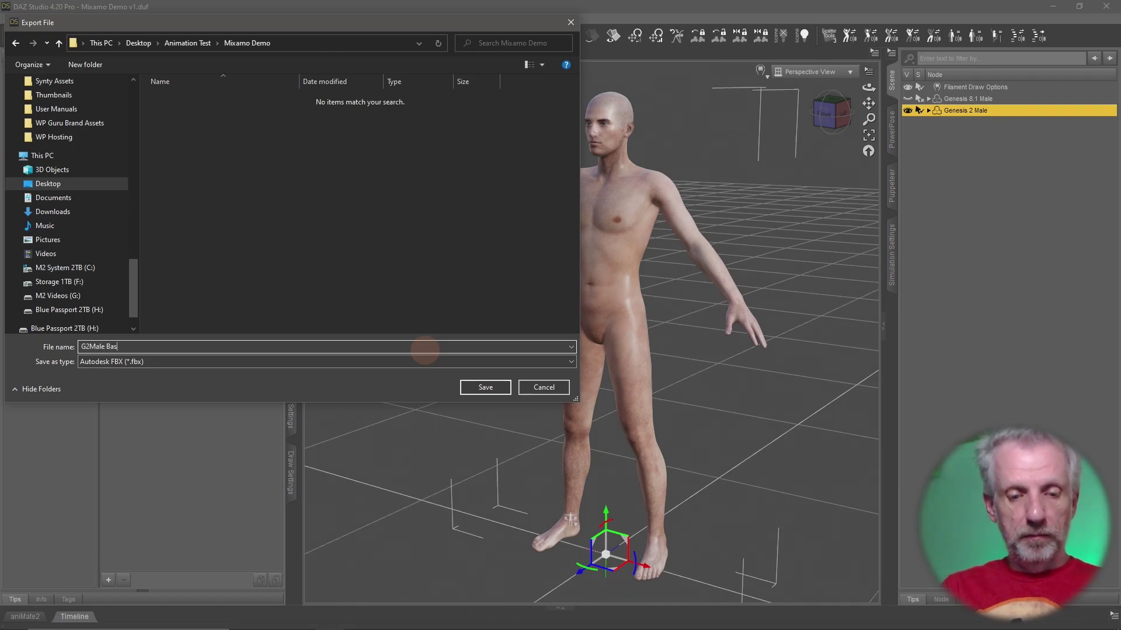
- Start the FBX export as FBX 2020 Binary, keeping selected-only and hidden-item exclusion on
left_click(486, 387)
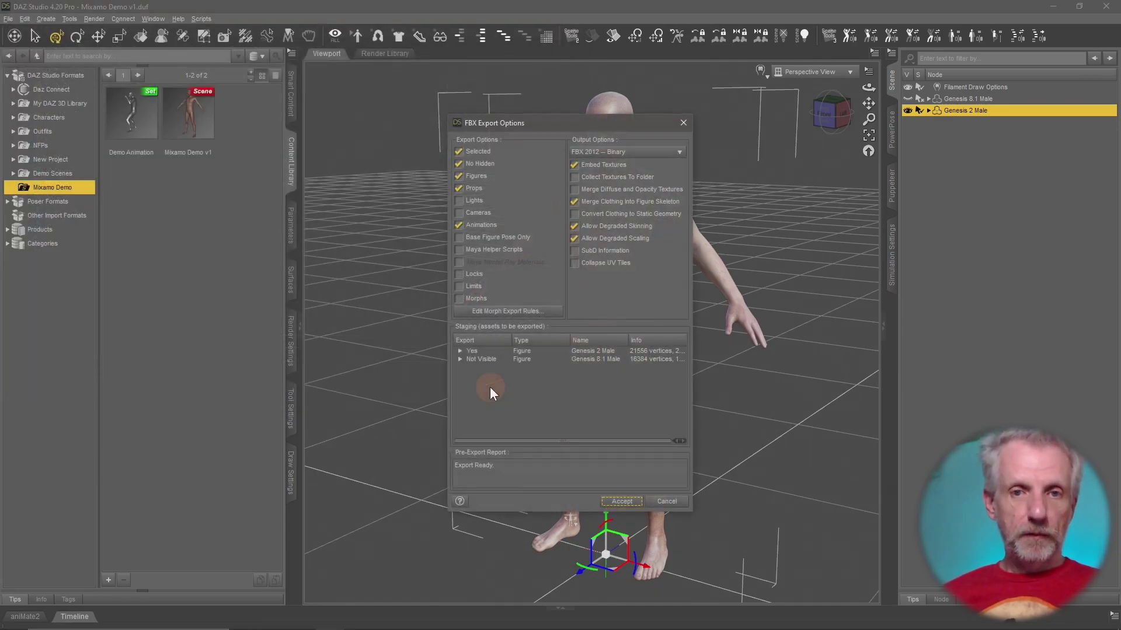
left_click_drag(561, 123, 247, 22)
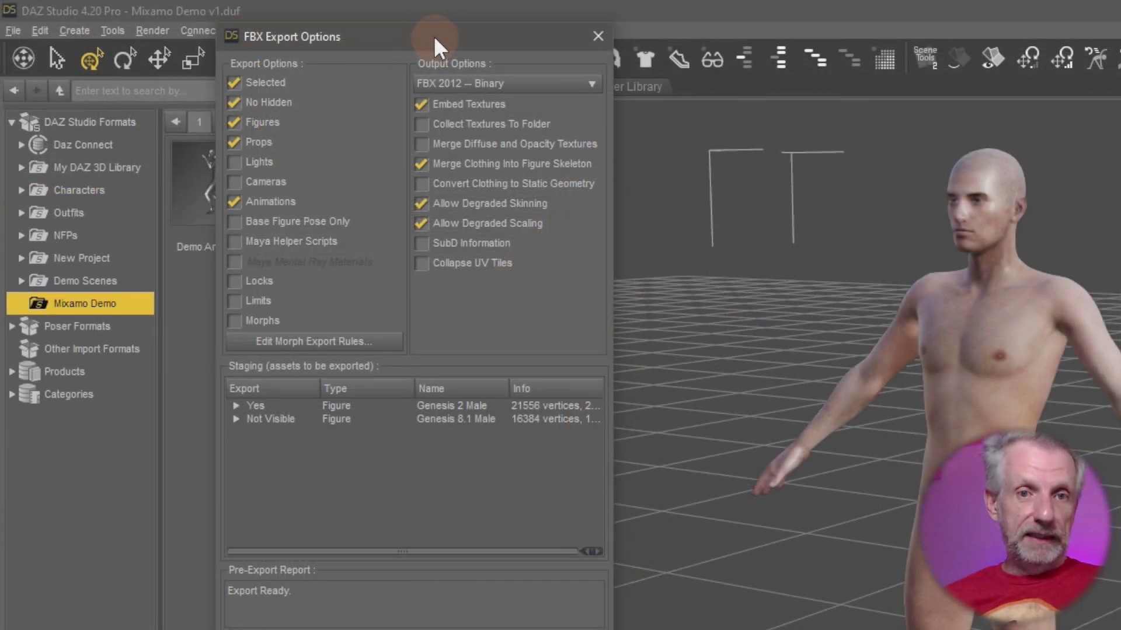
left_click(525, 91)
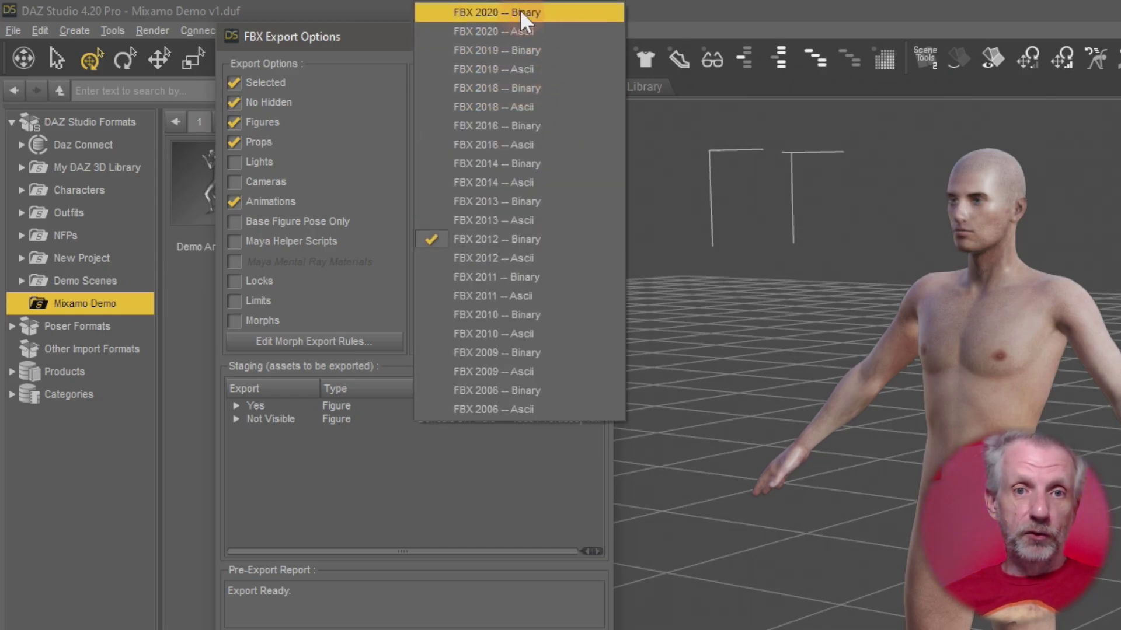
left_click(564, 13)
left_click(277, 86)
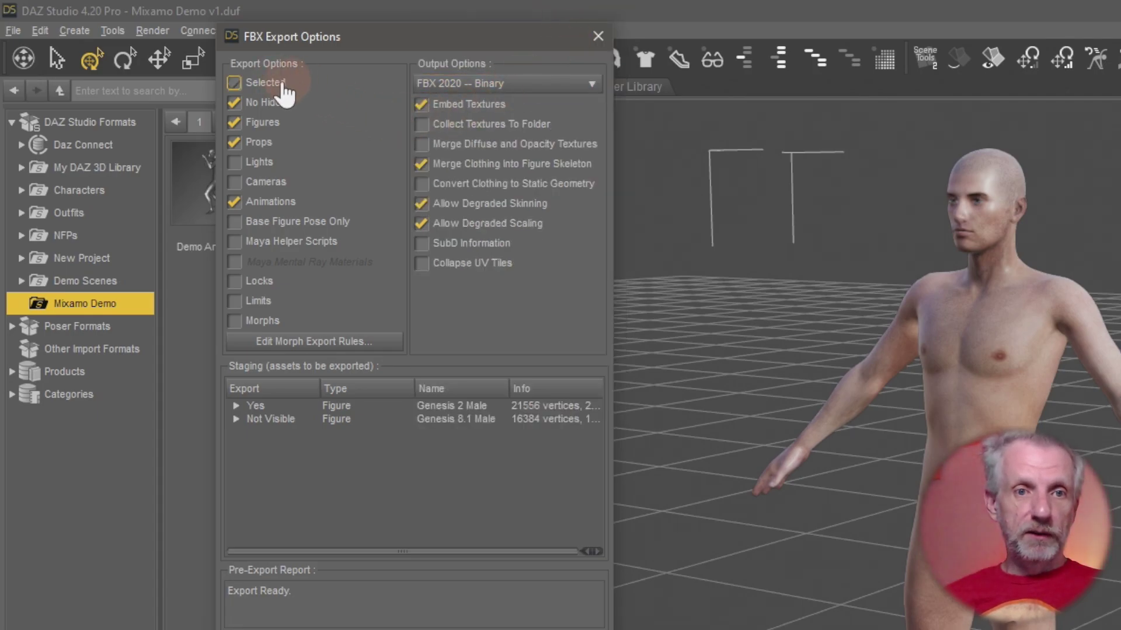
left_click(280, 87)
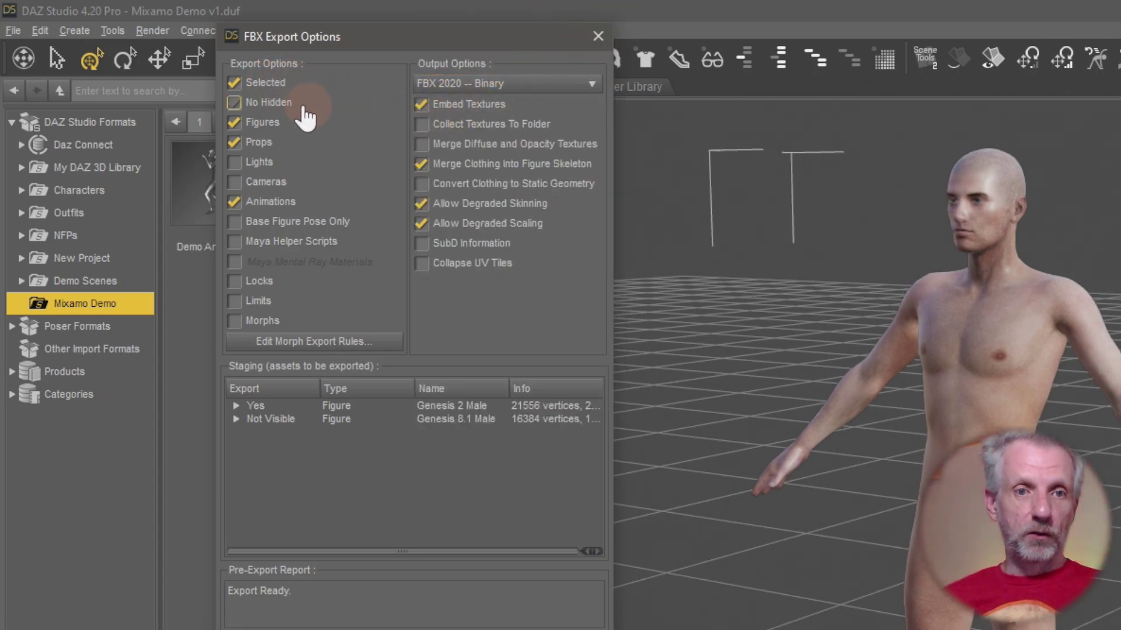
left_click(268, 104)
left_click(287, 104)
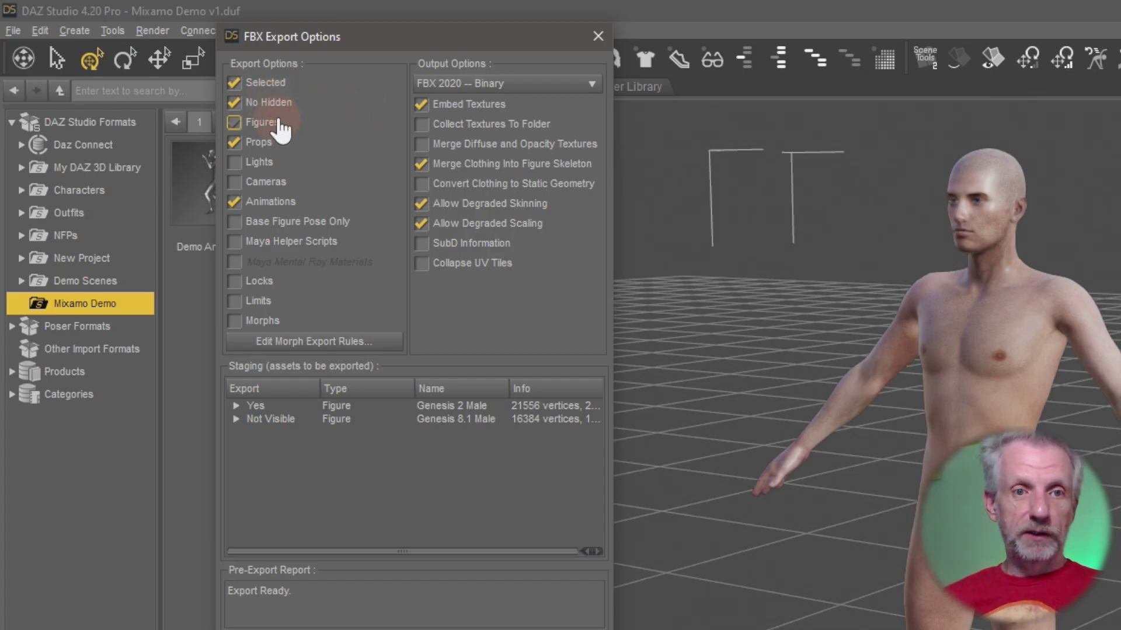
- Turn off Props, Animations, Embed Textures and Merge Clothing, then run the export
left_click(257, 144)
left_click(270, 203)
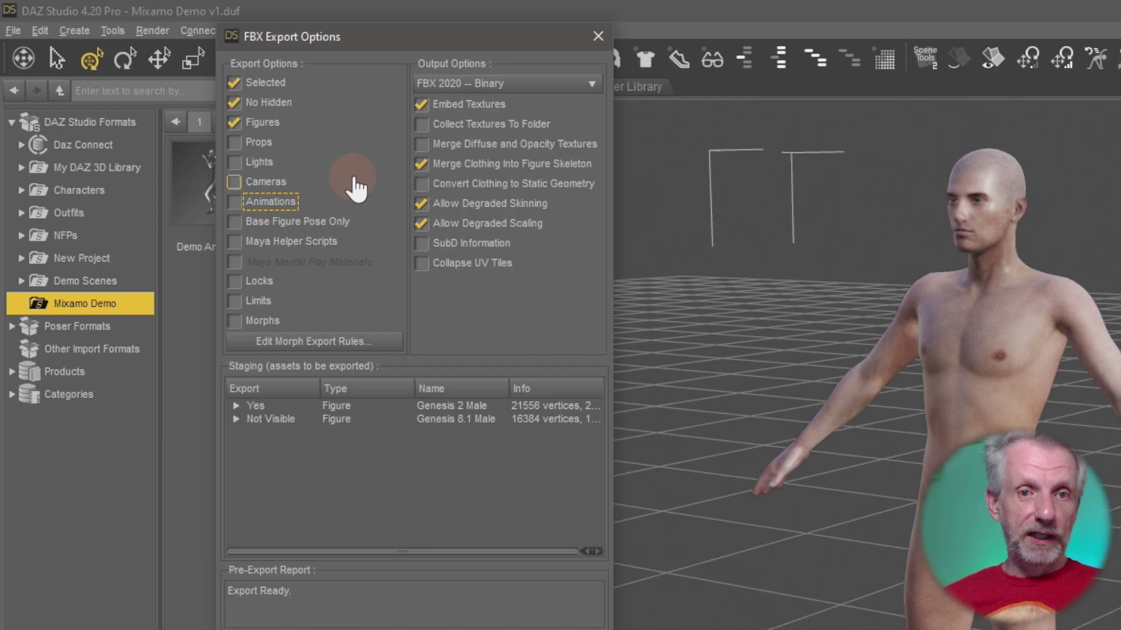
left_click(421, 105)
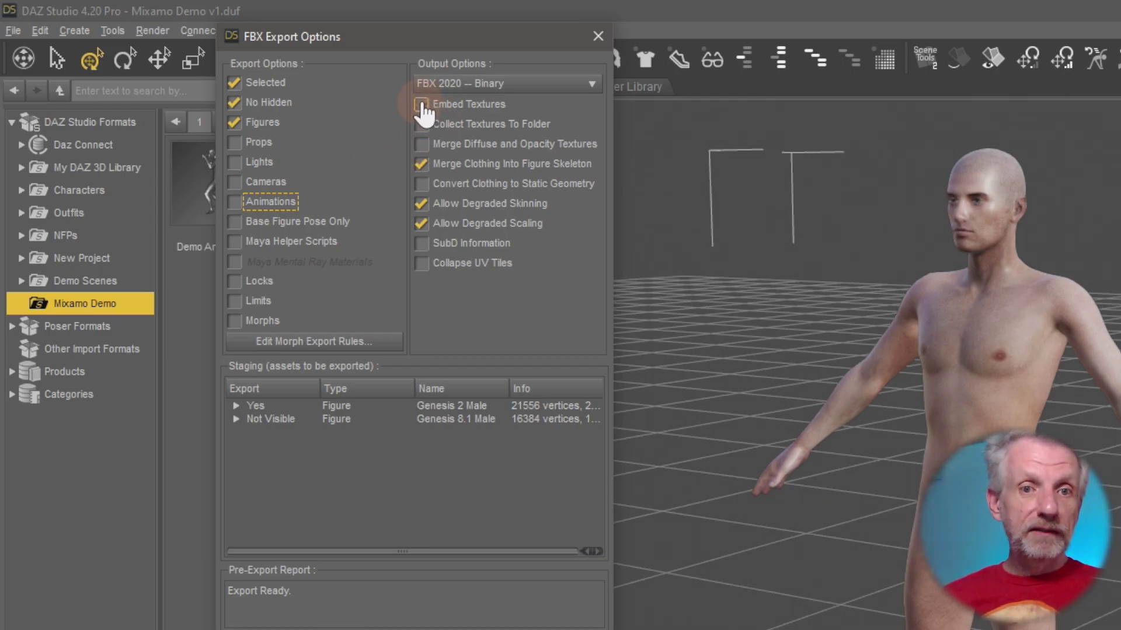
left_click_drag(422, 108, 571, 121)
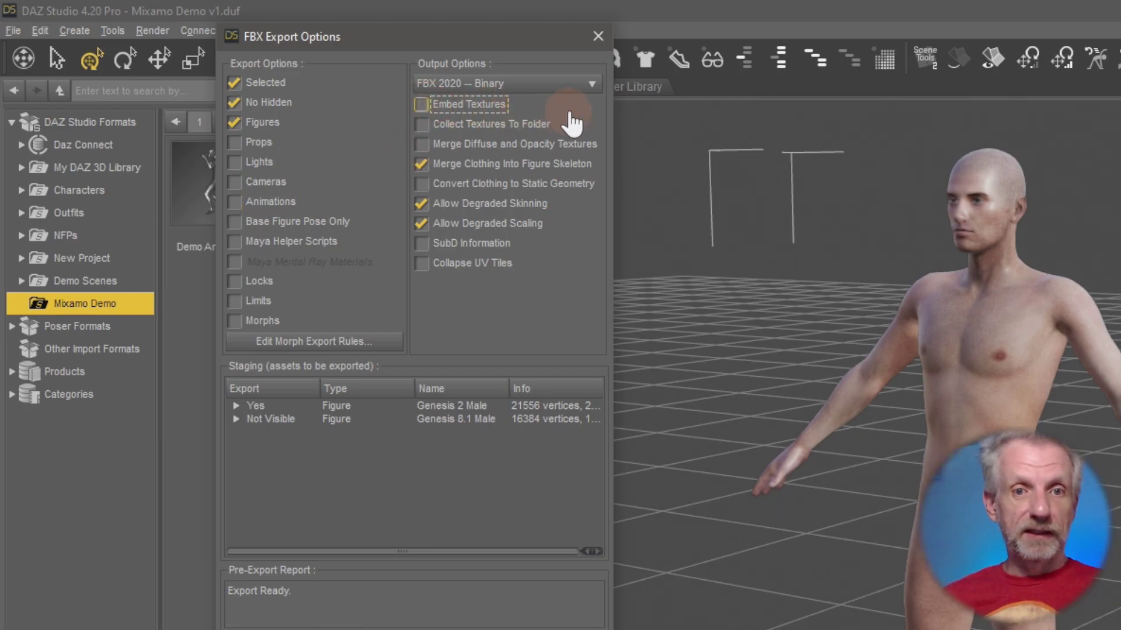
left_click(421, 165)
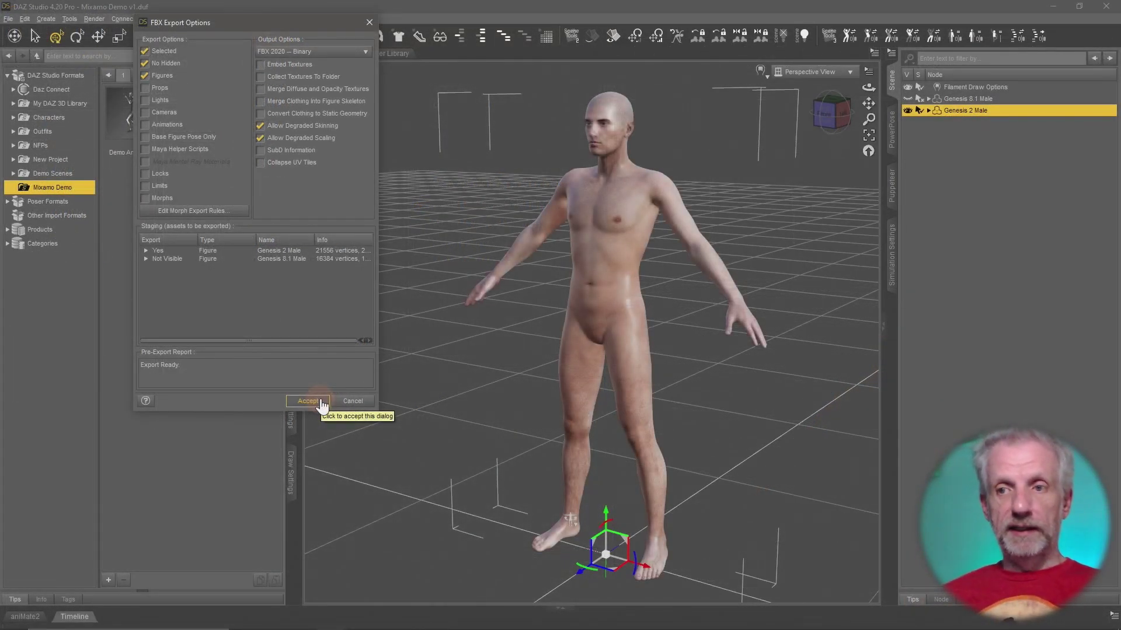
left_click(308, 401)
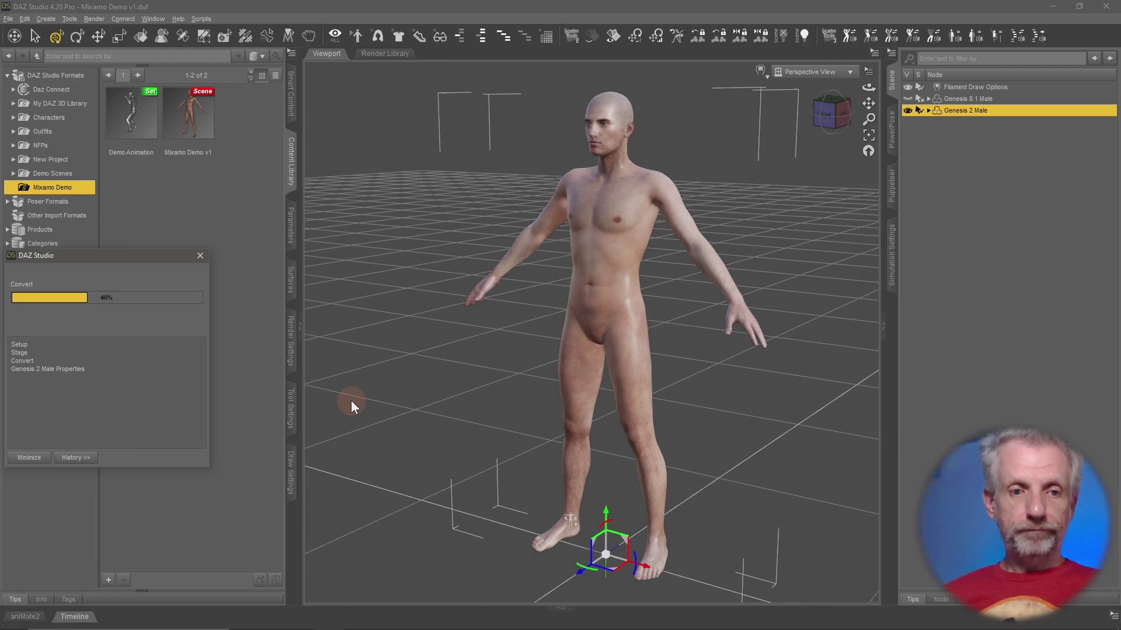
key("alt+Tab")
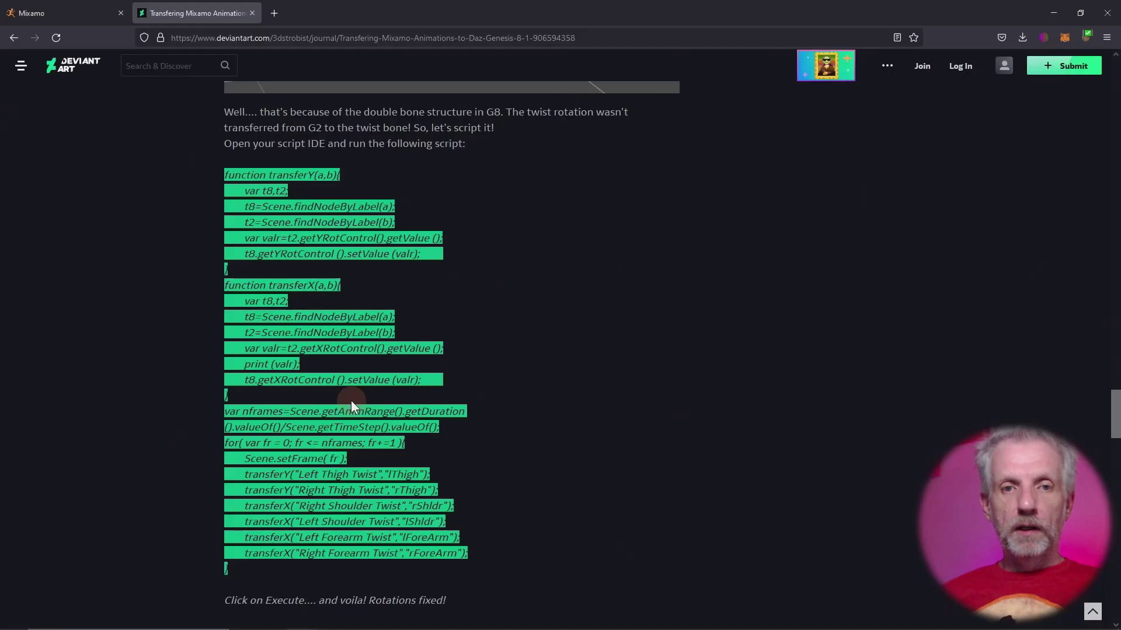
- Upload G2Male Base A-Pose.fbx from the Mixamo Demo folder to Mixamo and confirm the auto-rig
left_click(83, 12)
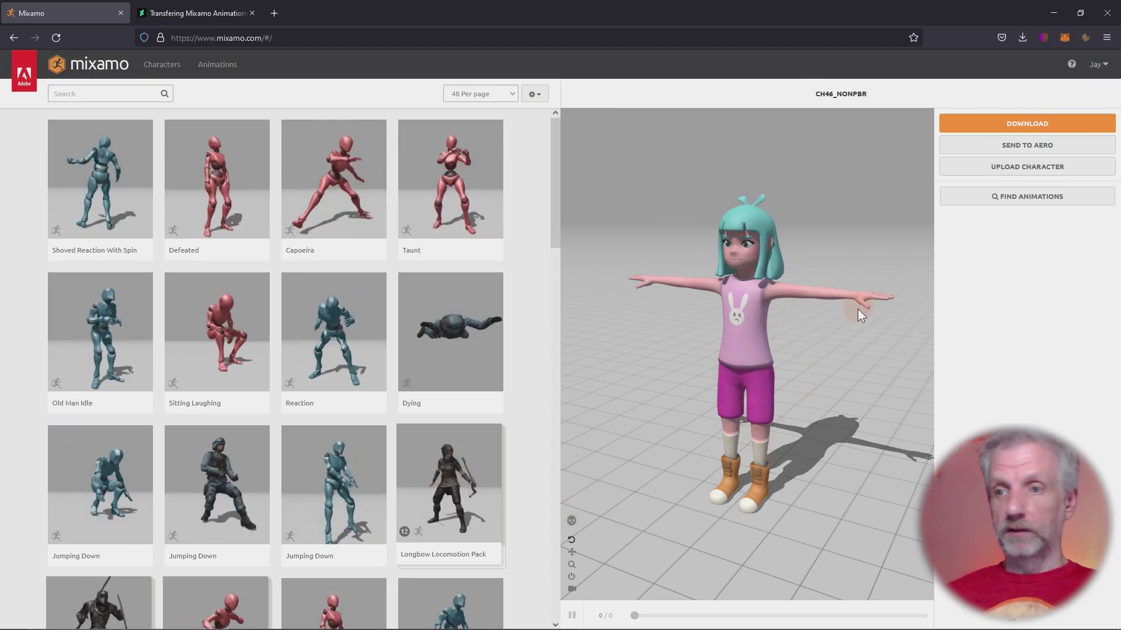
left_click(1015, 170)
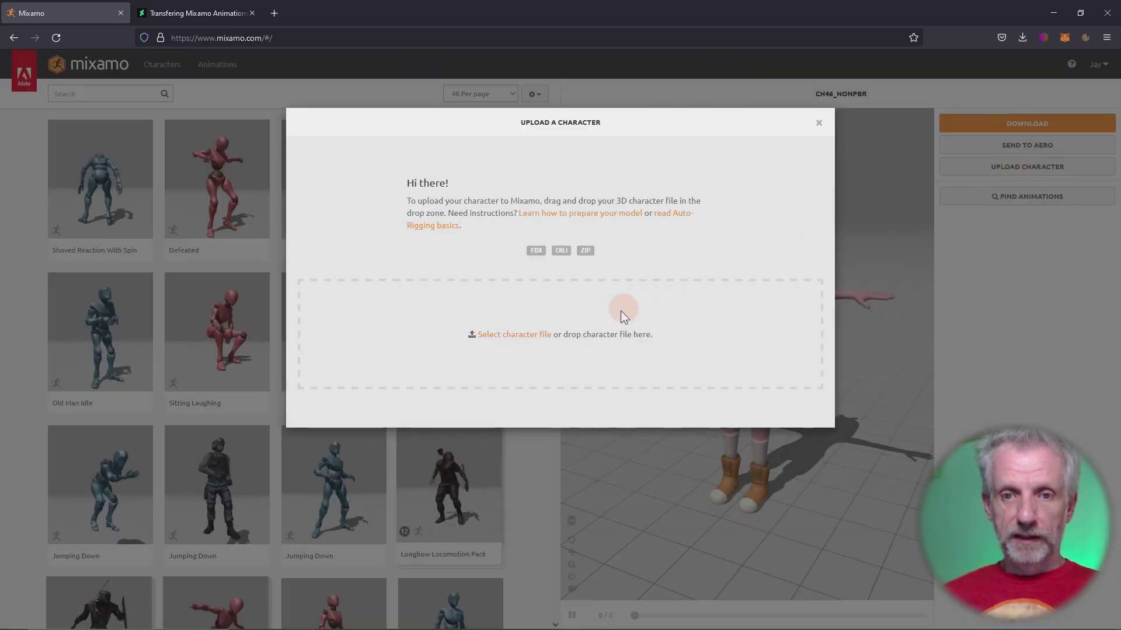
left_click(541, 333)
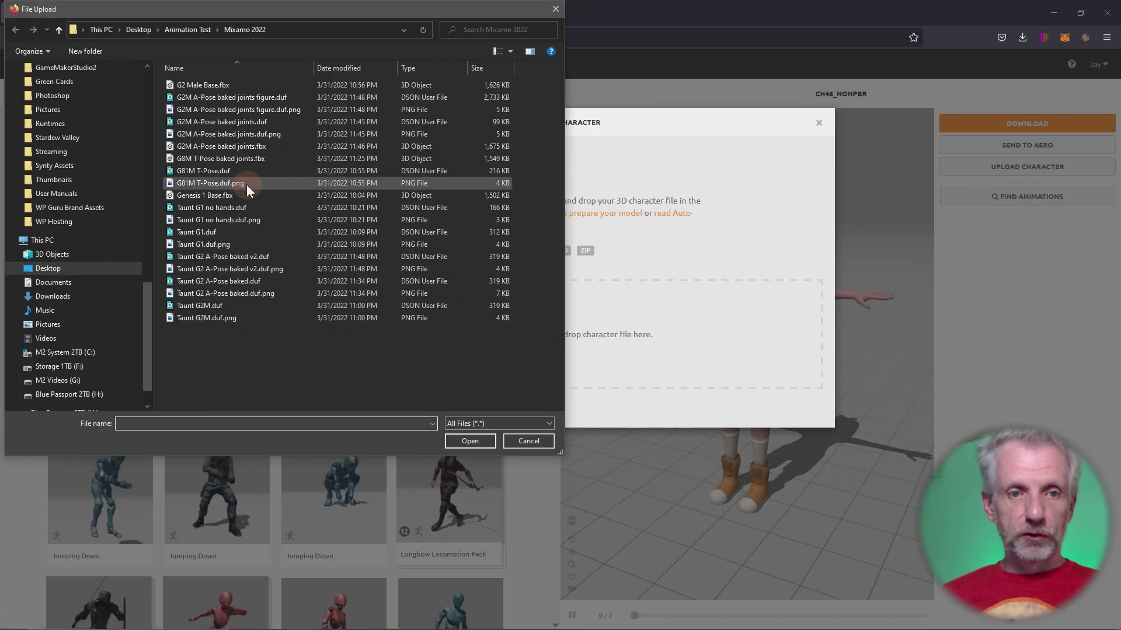
left_click(188, 32)
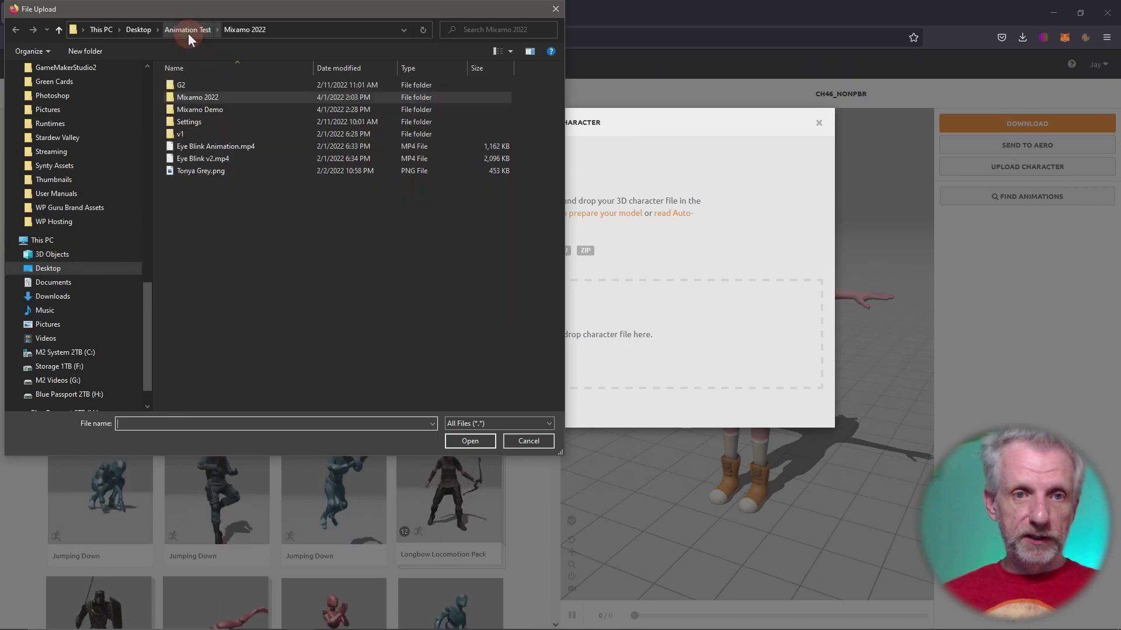
double_click(223, 109)
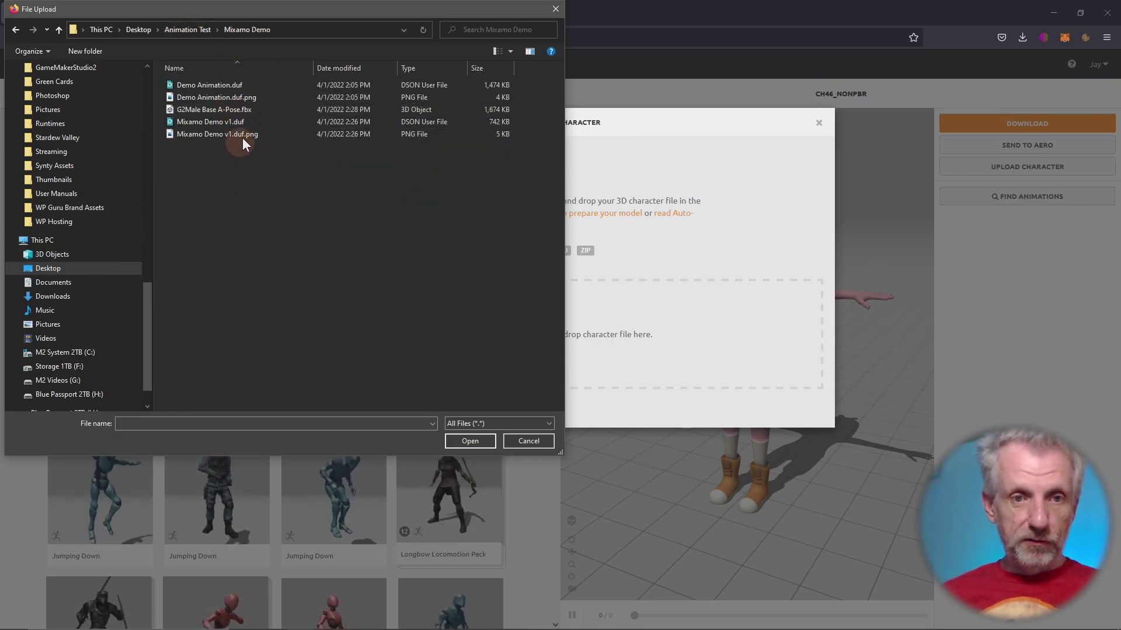
left_click(254, 111)
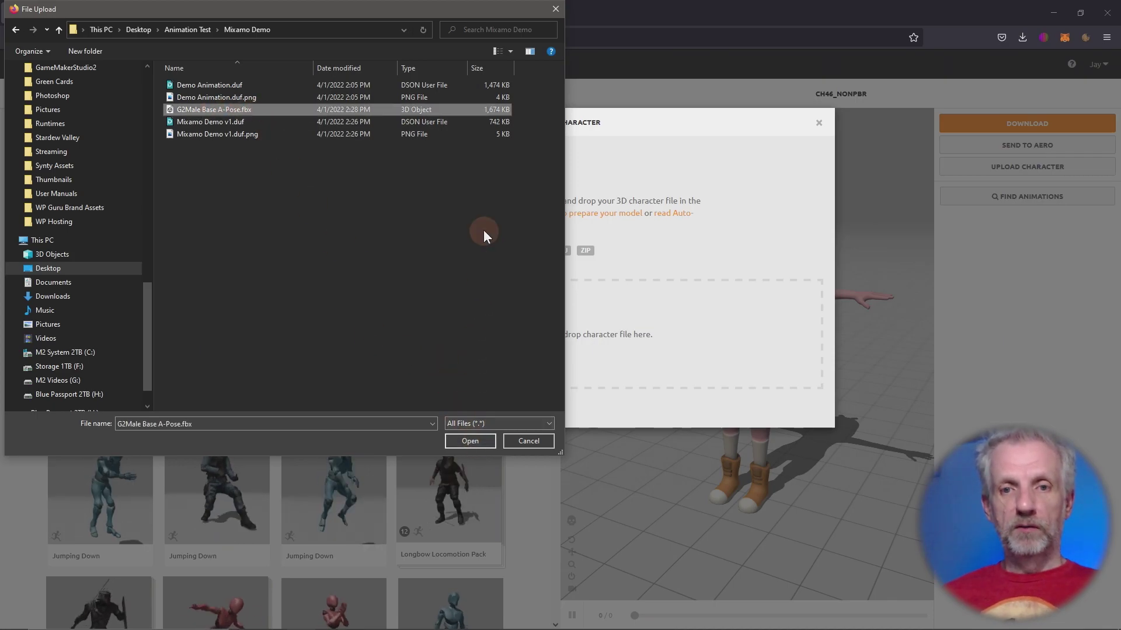
left_click(480, 441)
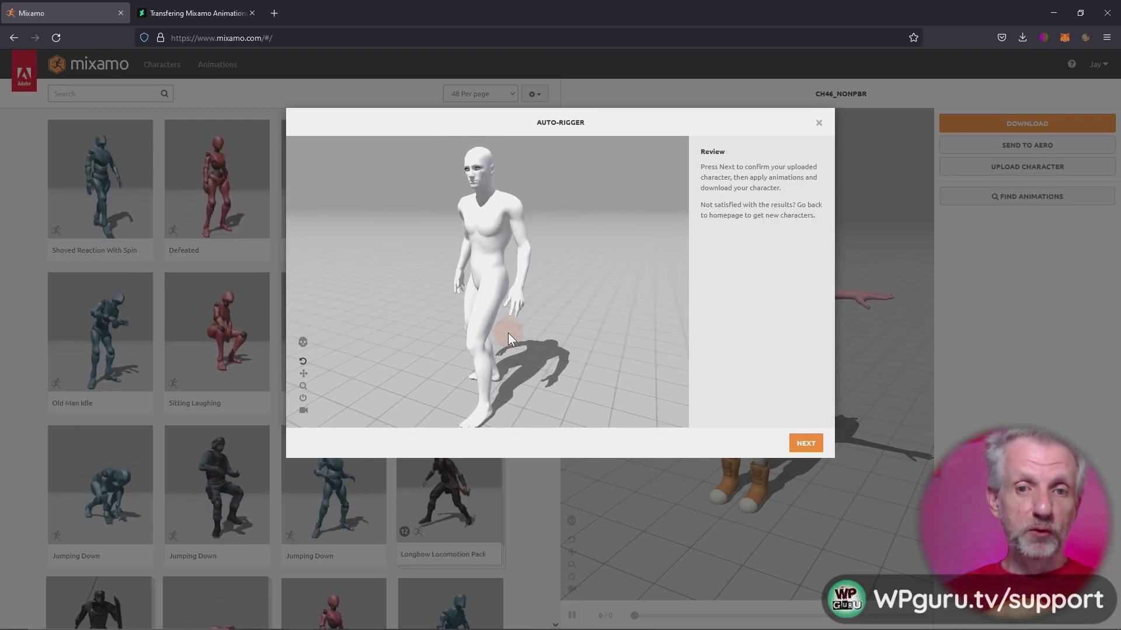
left_click(807, 444)
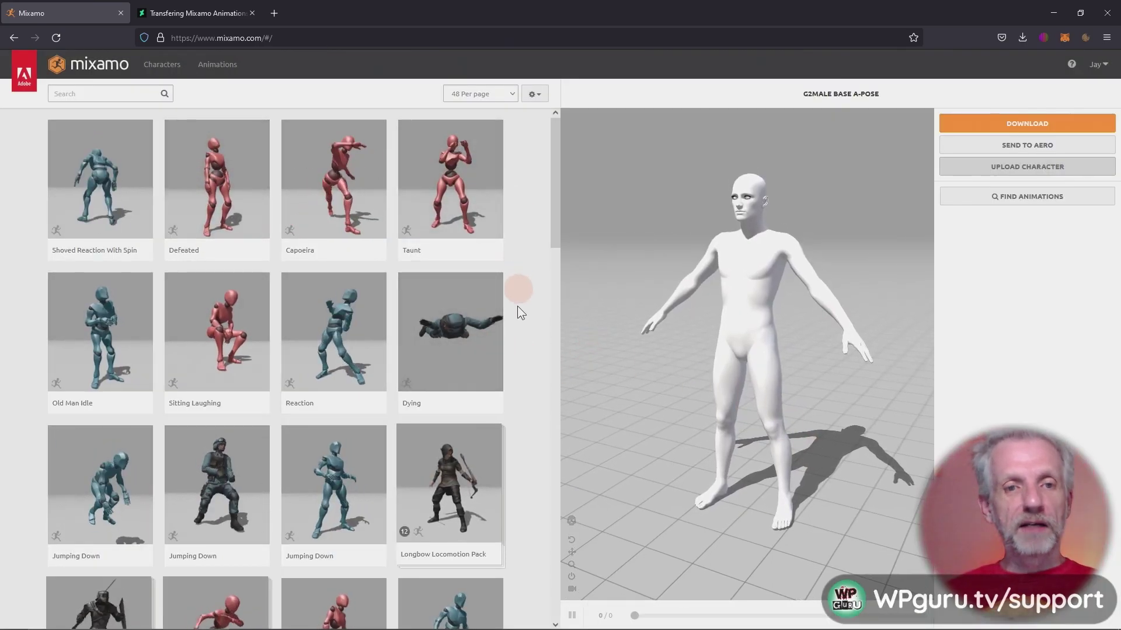
- Search Mixamo for 'taunt' and apply the fourth Taunt animation to the character
left_click(104, 94)
type("taunt")
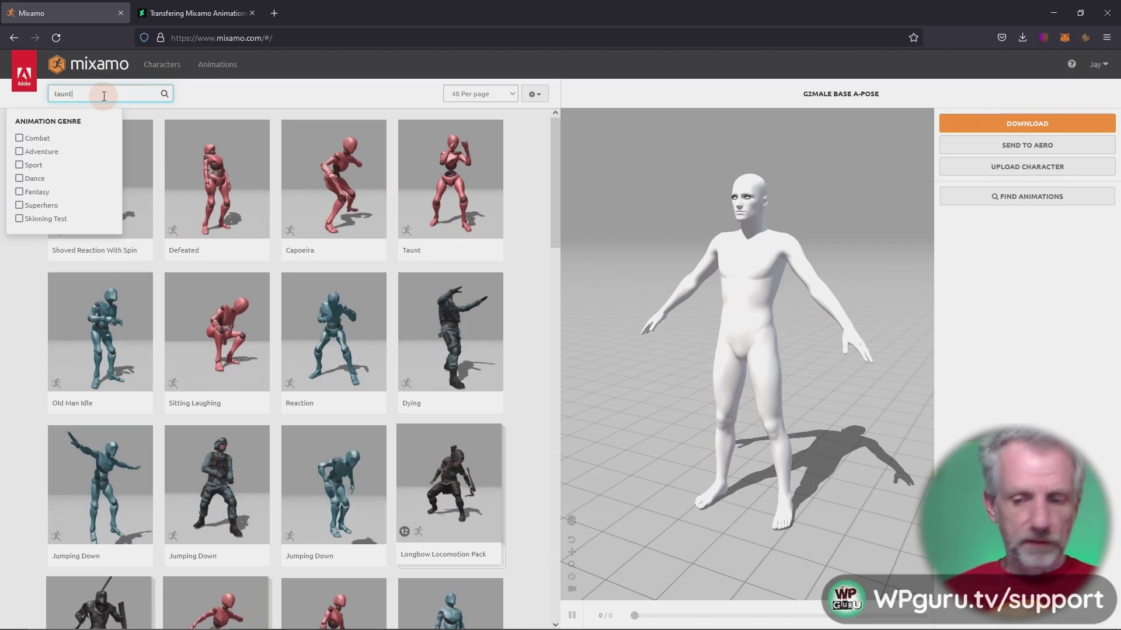
key("Return")
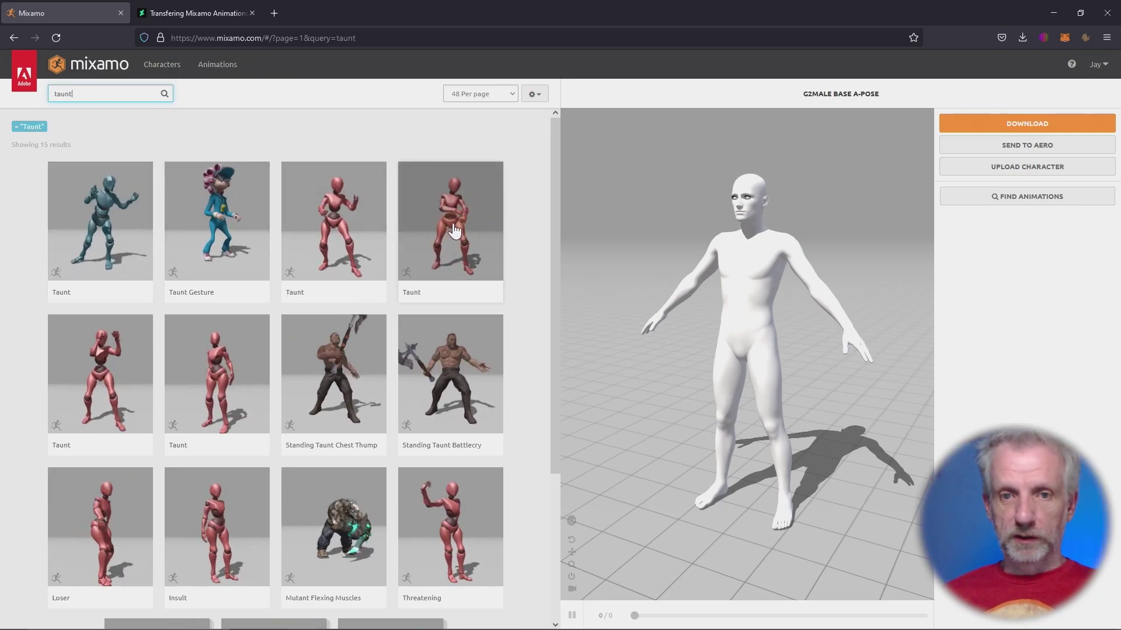
left_click(454, 231)
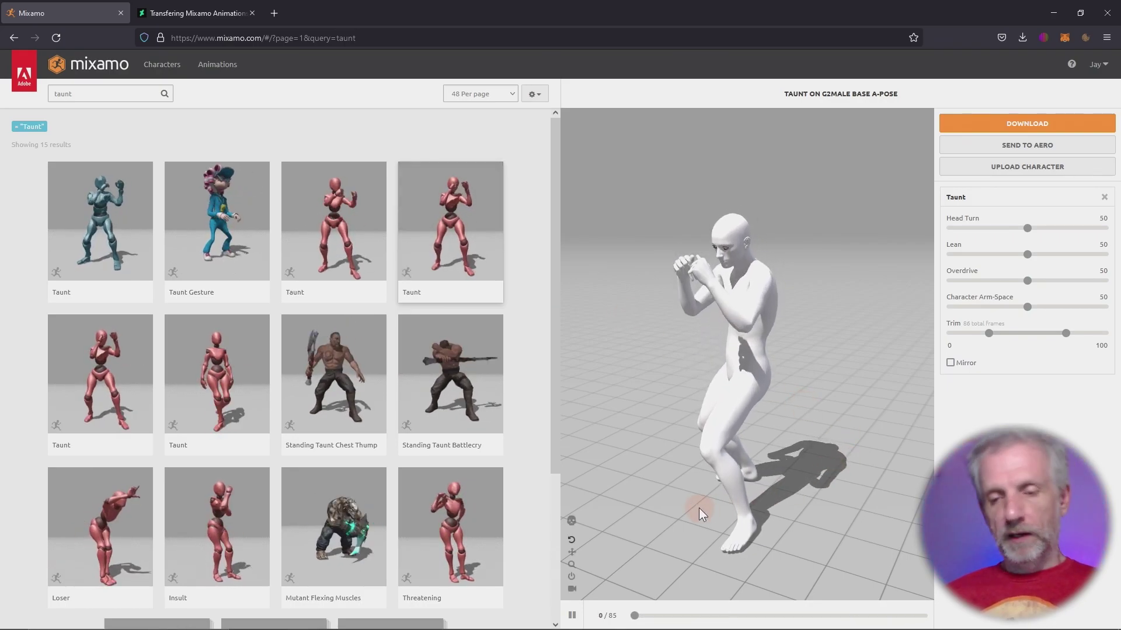
left_click_drag(692, 521, 673, 478)
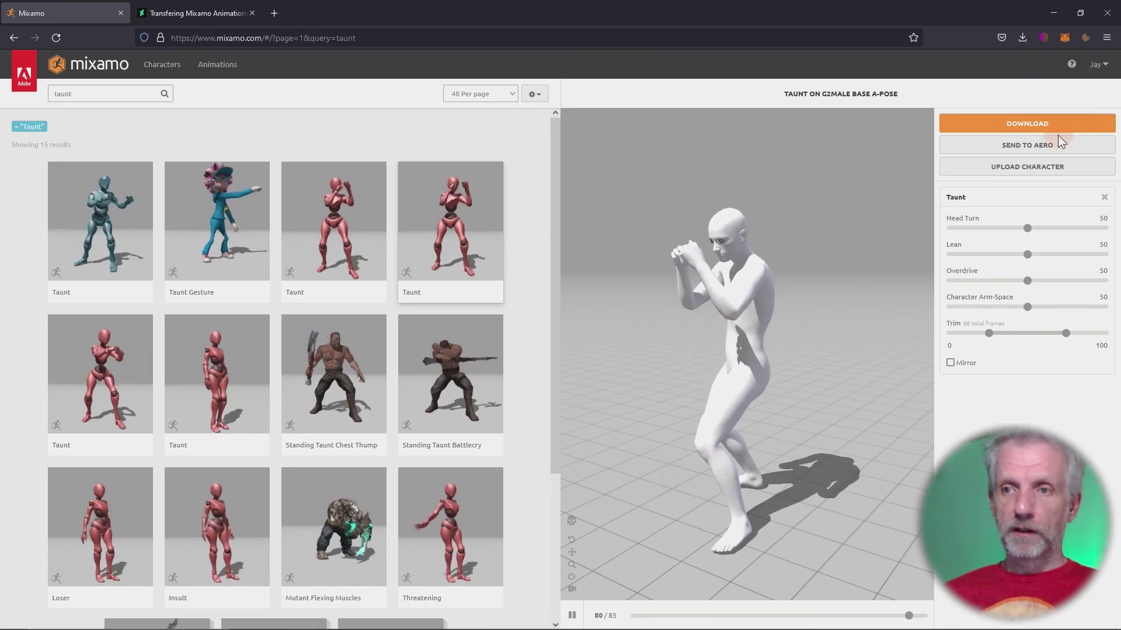
- Download the Taunt animation as FBX 6.1 with skin at 30 fps
left_click(1028, 124)
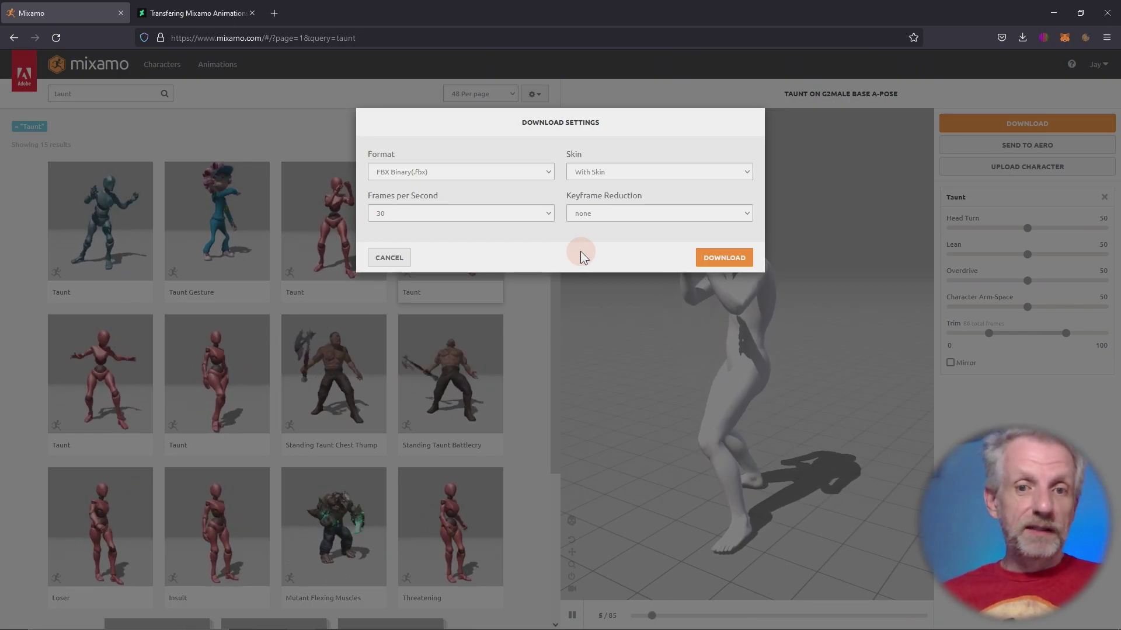
left_click(545, 173)
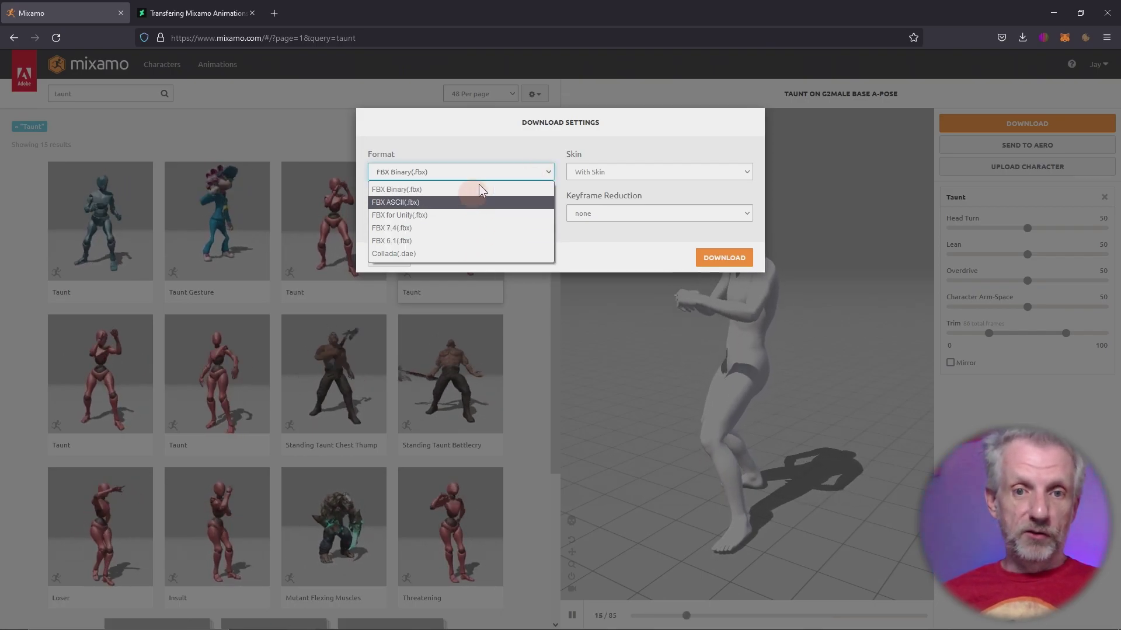
left_click(471, 240)
left_click(646, 169)
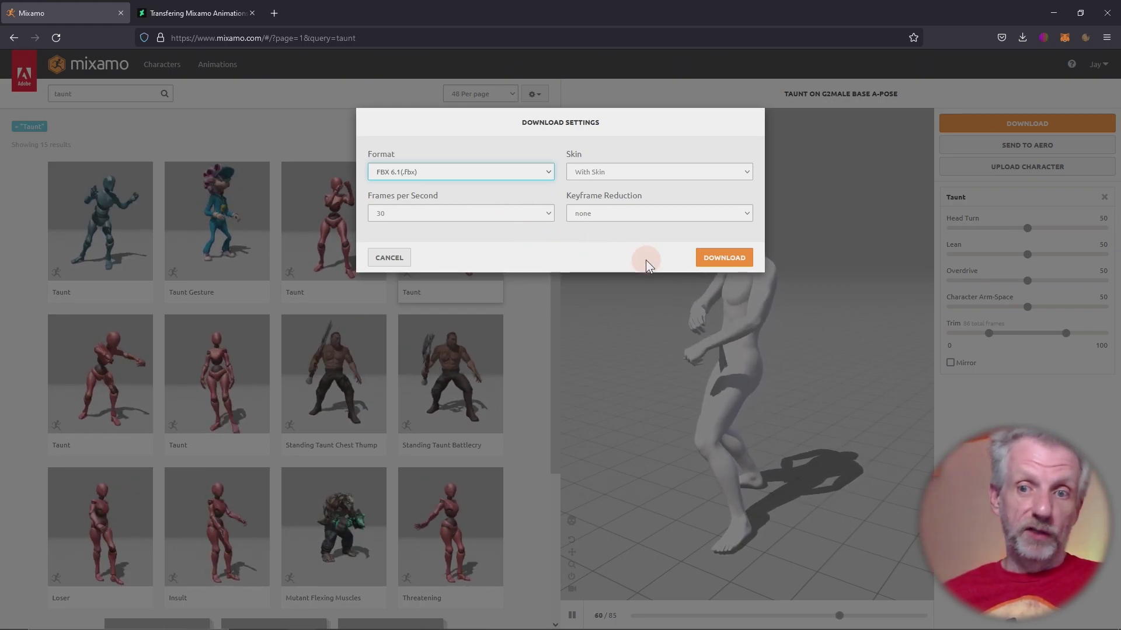
left_click(724, 258)
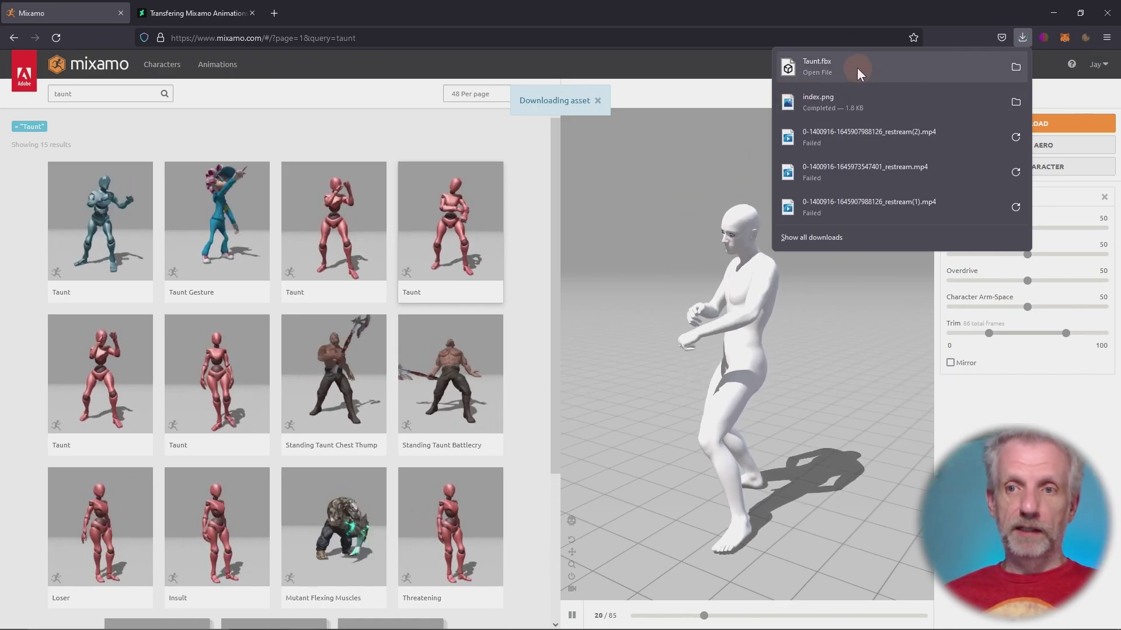
key("alt+Tab")
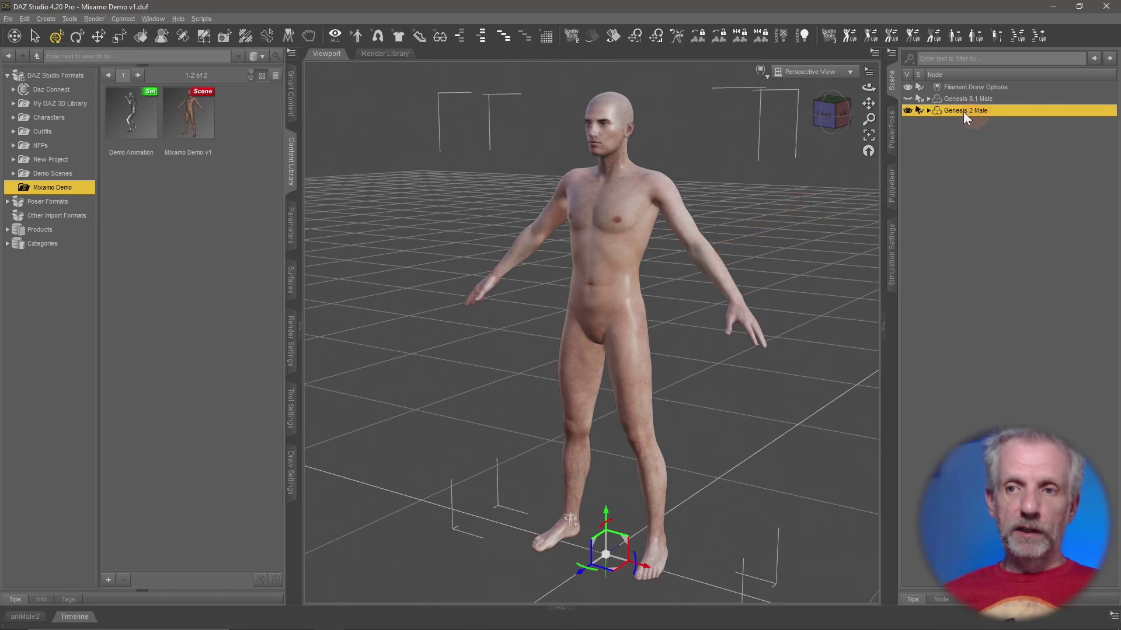
- Delete Genesis 2 Male and import Taunt.fbx from Downloads
key("Delete")
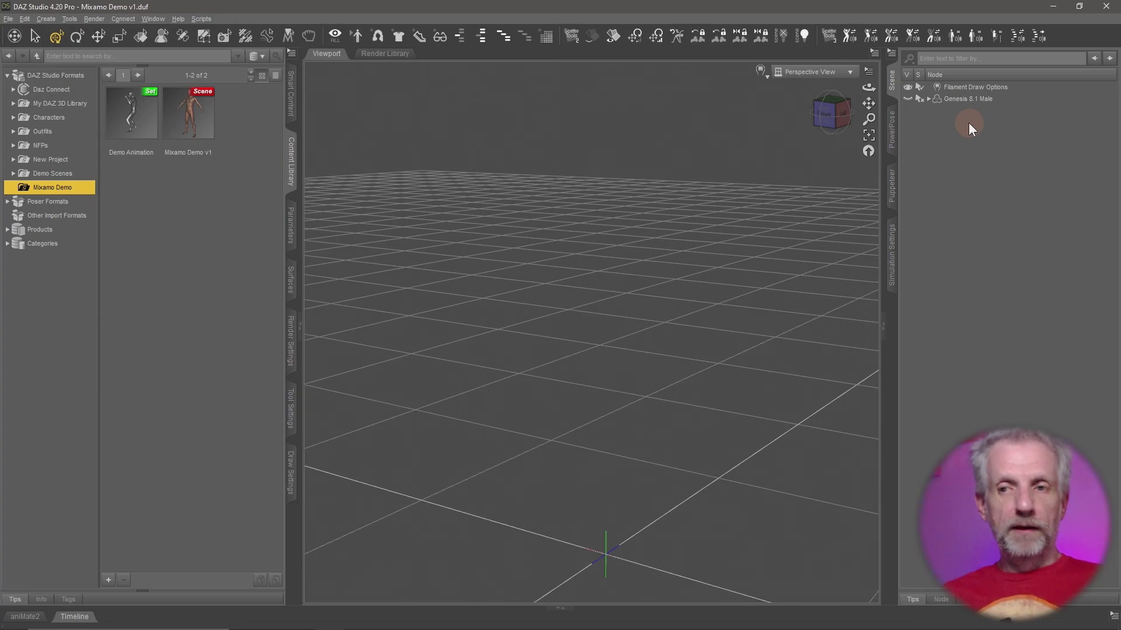
left_click(8, 19)
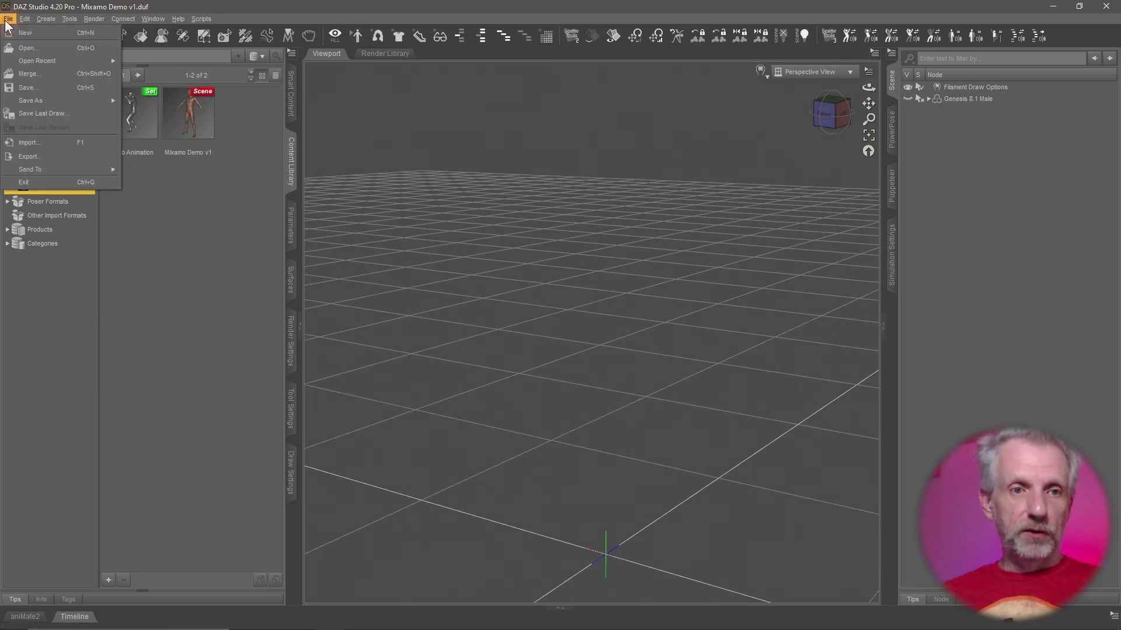
left_click(29, 140)
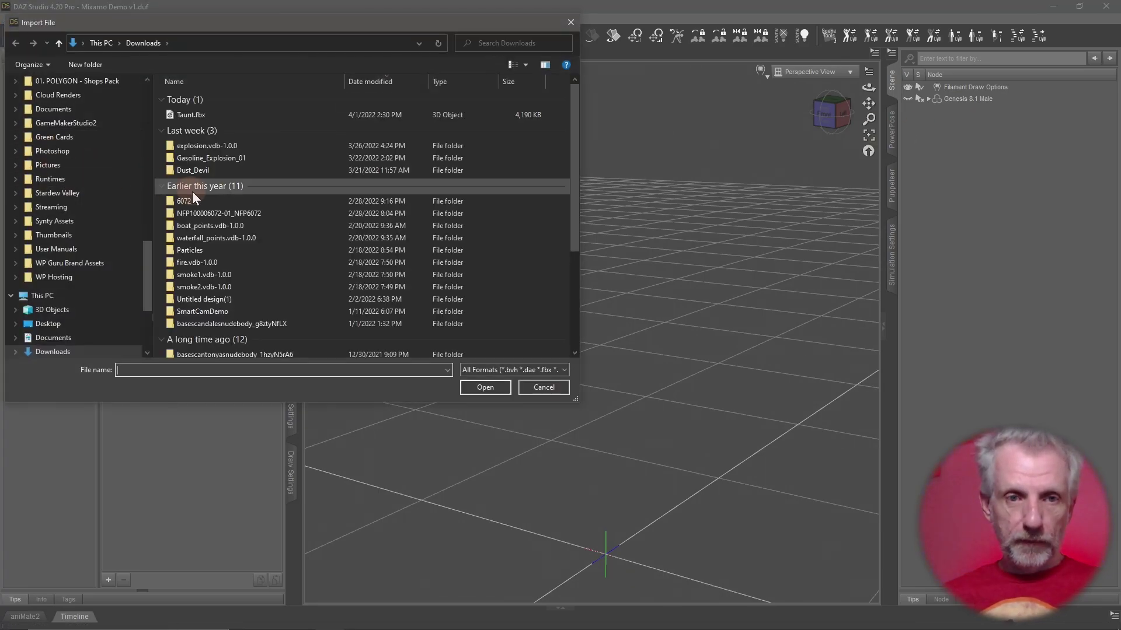
left_click(195, 114)
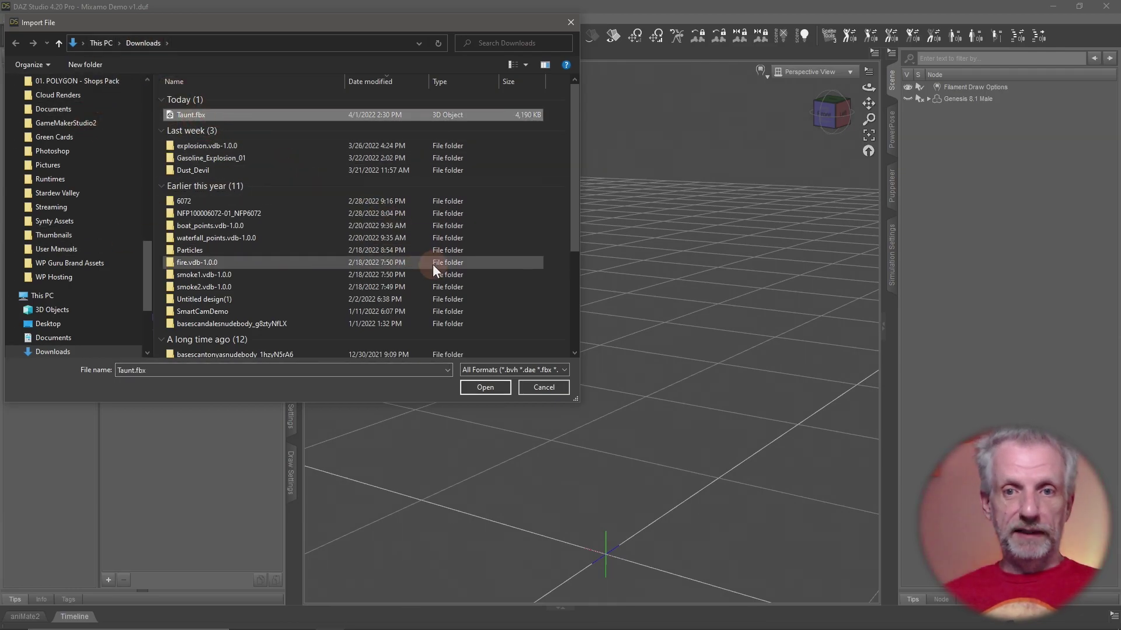
left_click(489, 388)
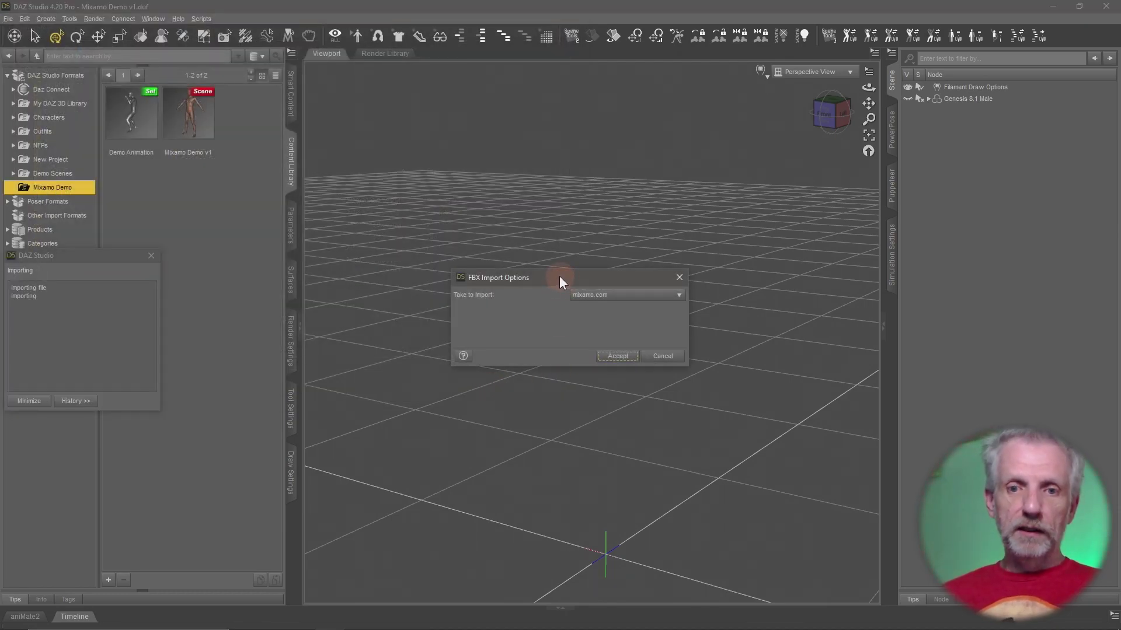
- Choose the mixamo.com take in the FBX import options and accept
left_click_drag(560, 276, 269, 86)
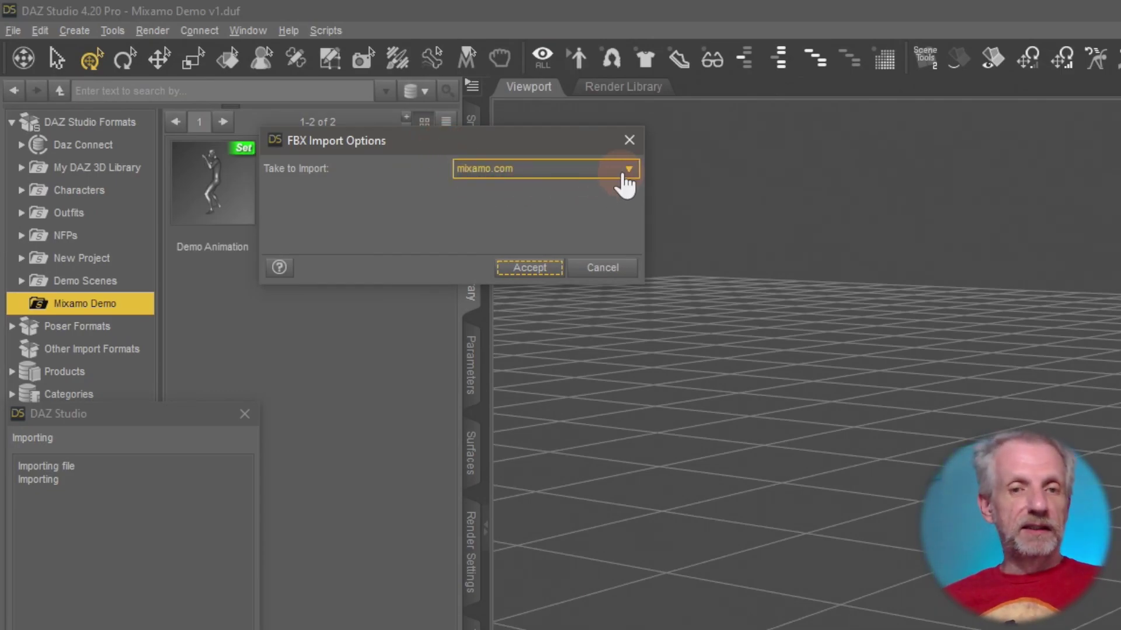
left_click(625, 170)
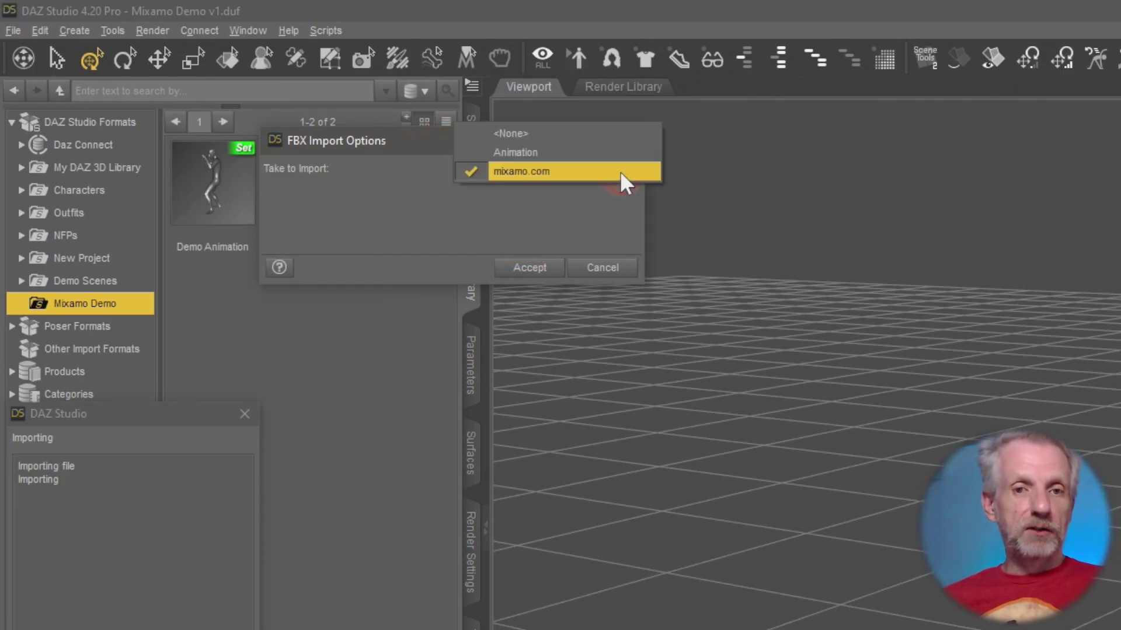
left_click(560, 172)
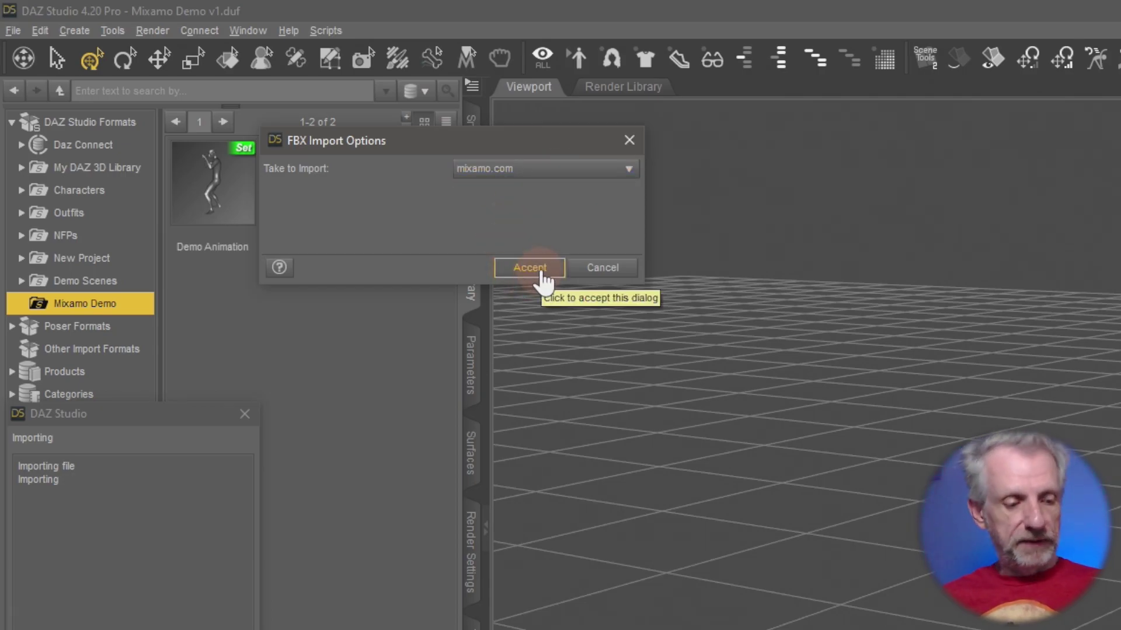
left_click(535, 267)
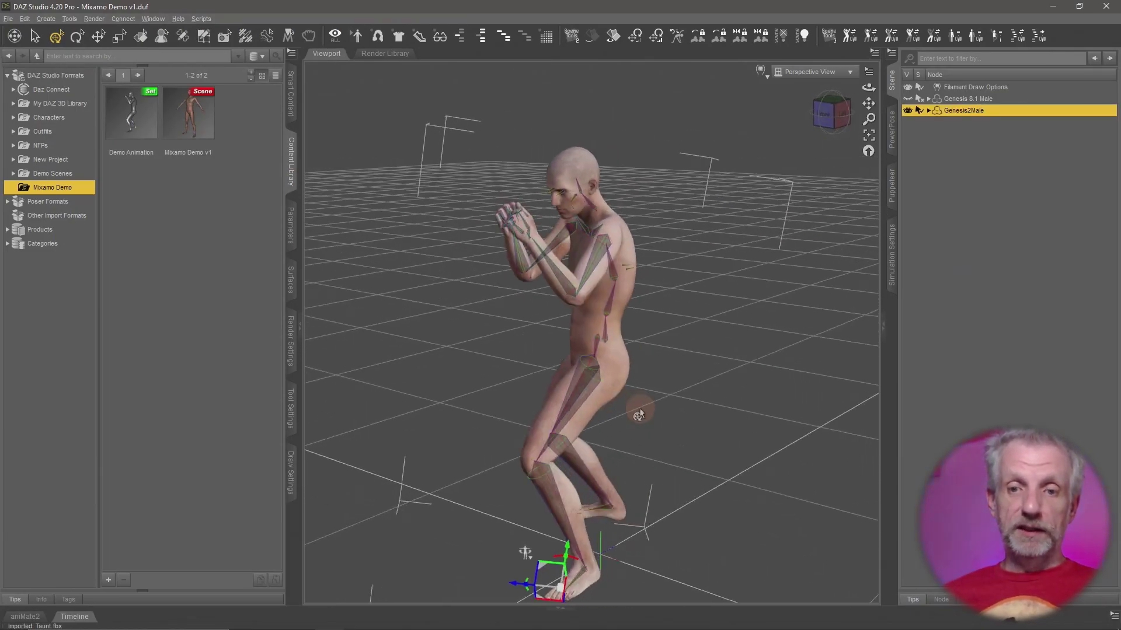
- Play the Taunt motion on the Timeline, viewing the figure from front and behind
mouse_move(638, 414)
middle_mouse_down()
mouse_move(638, 404)
mouse_move(660, 415)
mouse_move(626, 416)
middle_mouse_up()
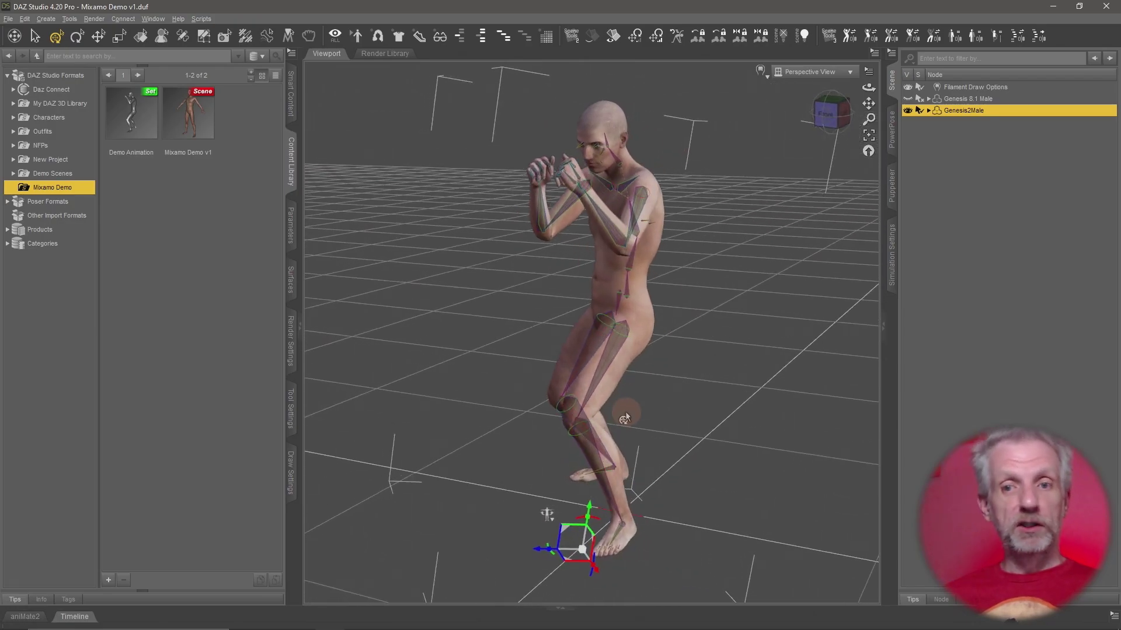
middle_click_drag(698, 393, 690, 410)
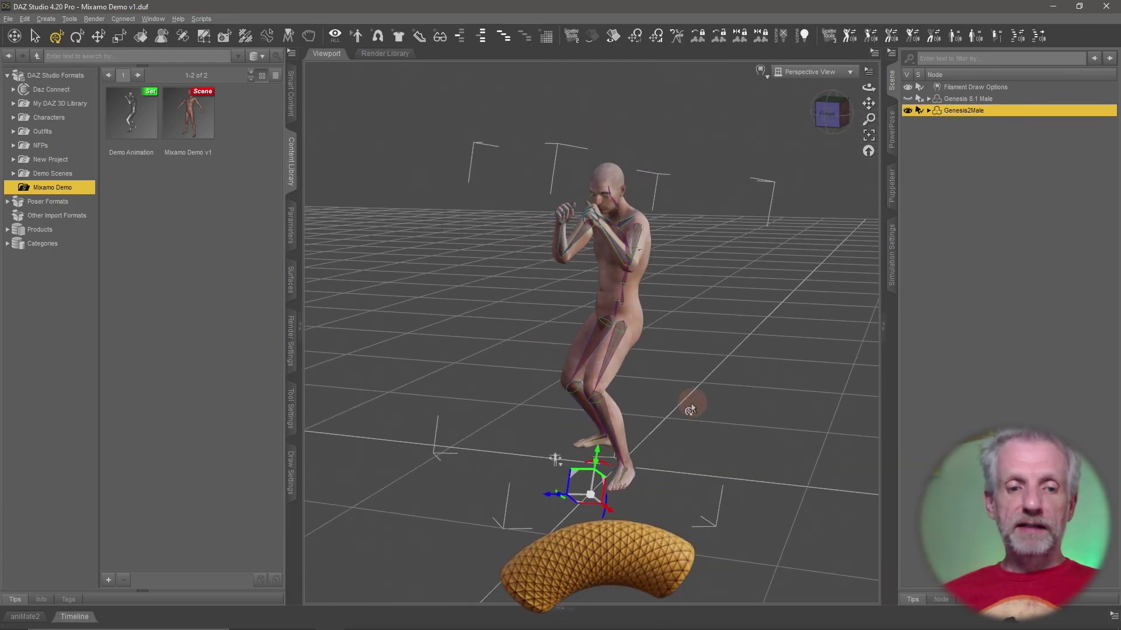
left_click(75, 617)
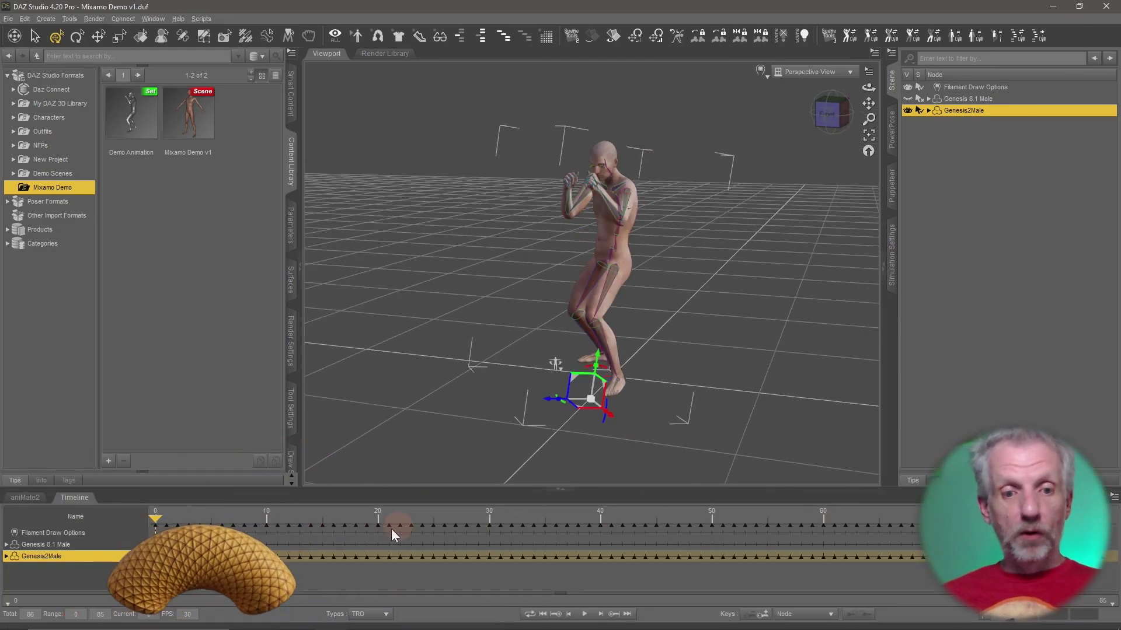
left_click(586, 615)
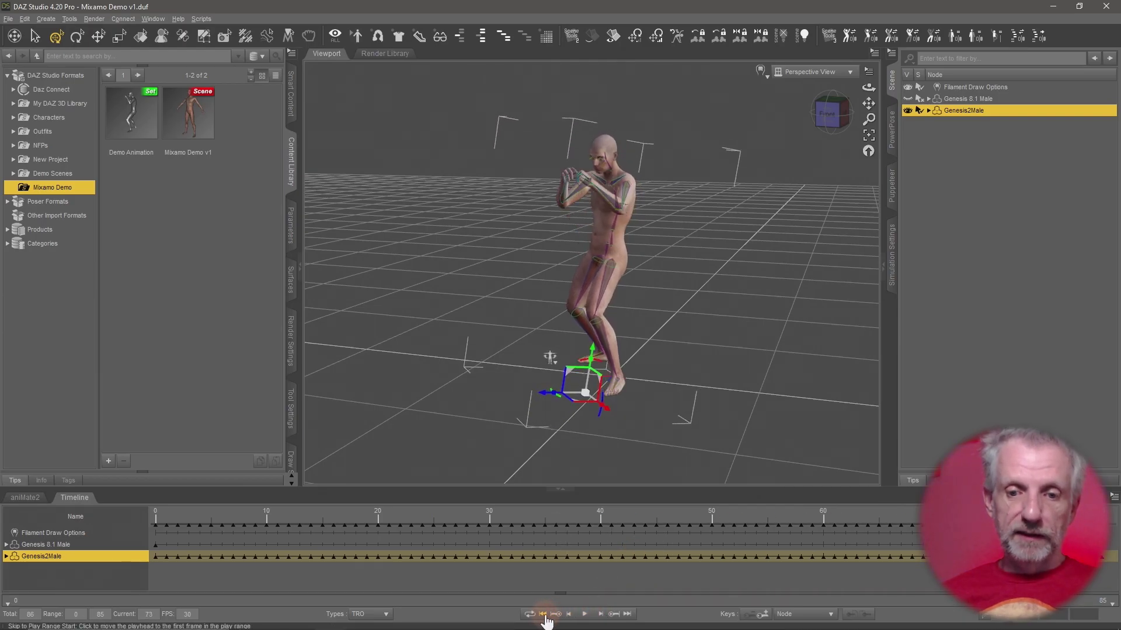
right_click_drag(524, 335, 555, 401, "alt")
mouse_move(555, 401)
left_mouse_down("alt")
mouse_move(584, 391)
mouse_move(563, 402)
left_mouse_up("alt")
left_click_drag(512, 334, 506, 338, "alt")
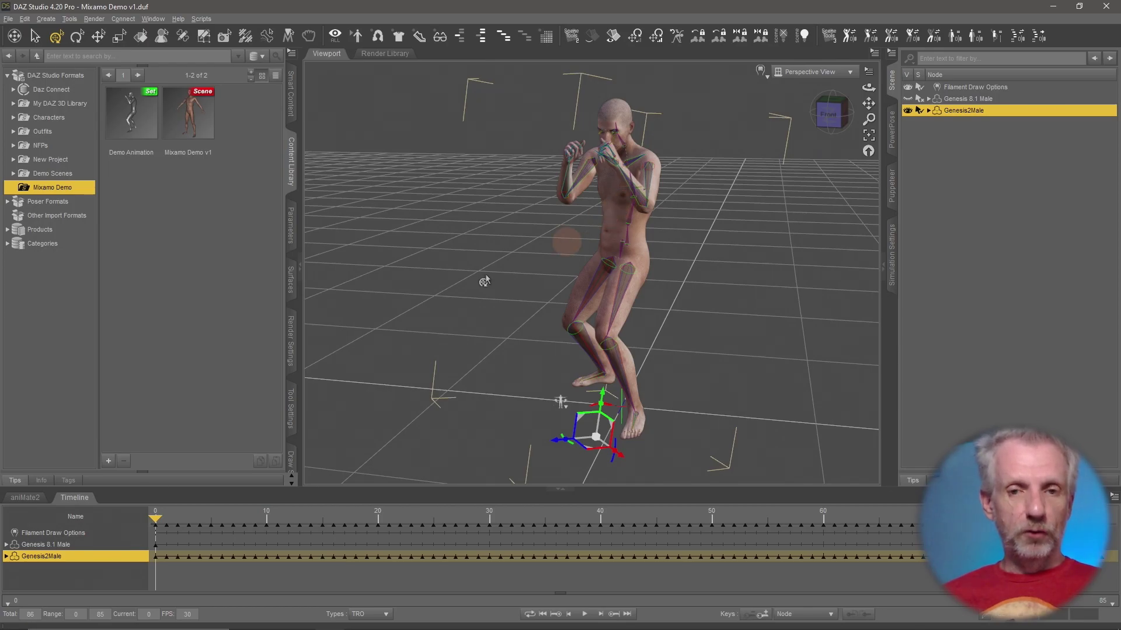
- Save a pose preset named 'Taunt Animation' covering the animated range, frames 0–85
left_click(108, 462)
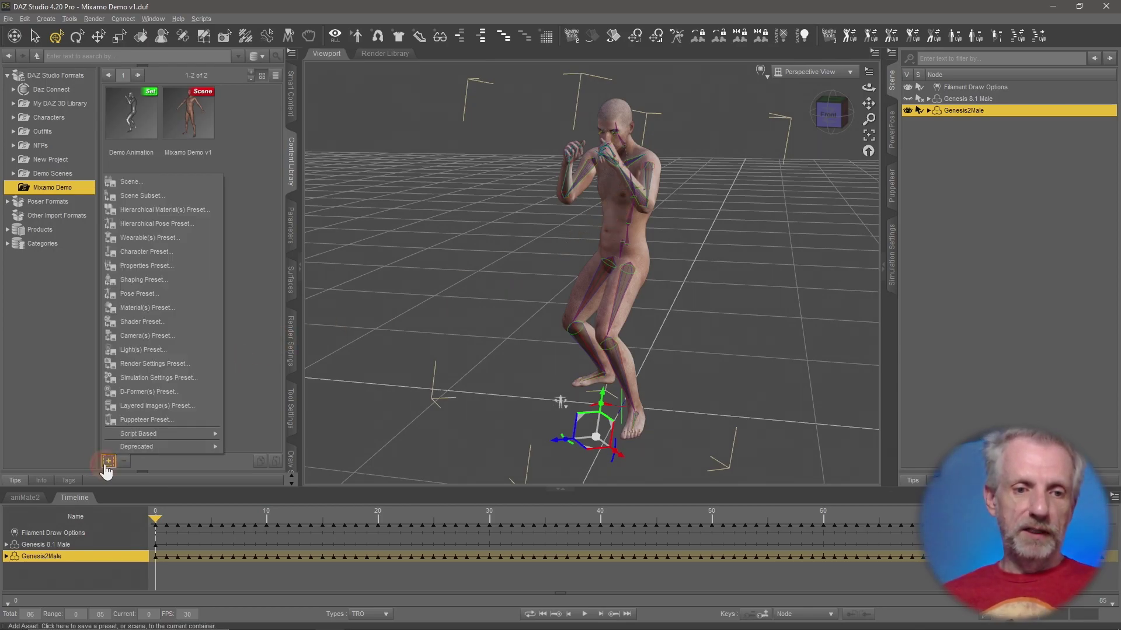
left_click(173, 293)
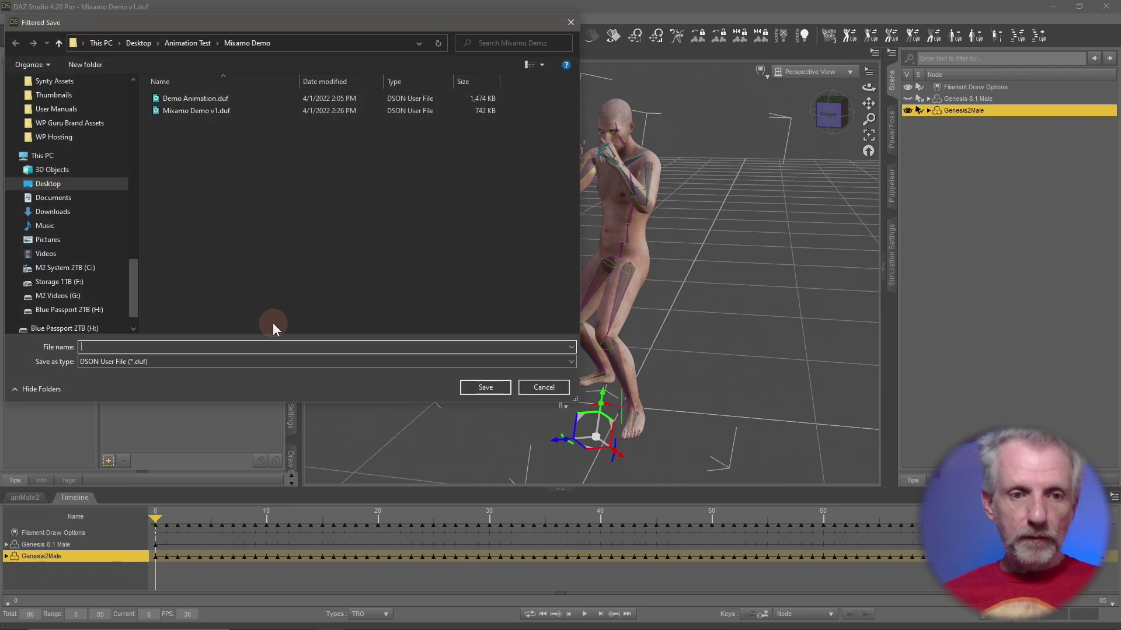
type("Taunt Animation")
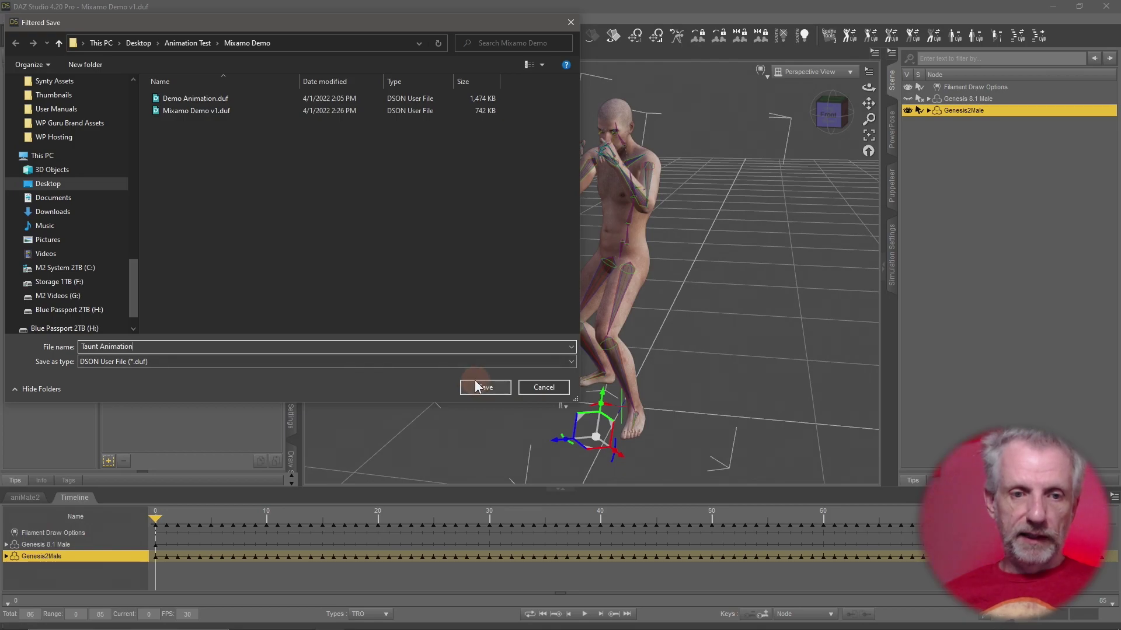
left_click(484, 387)
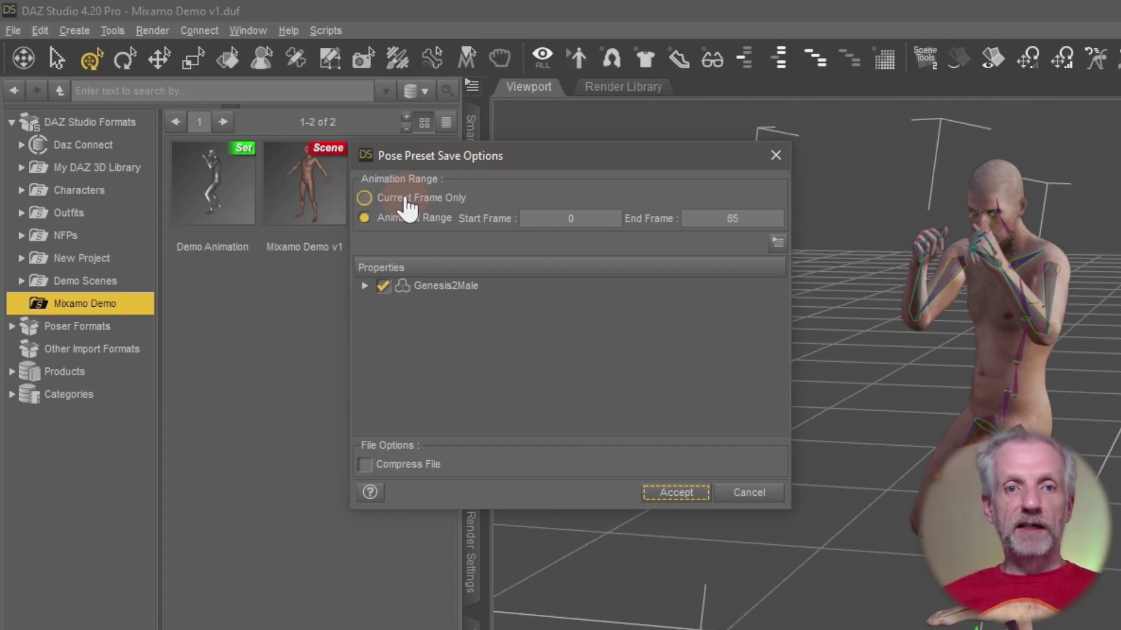
left_click(241, 123)
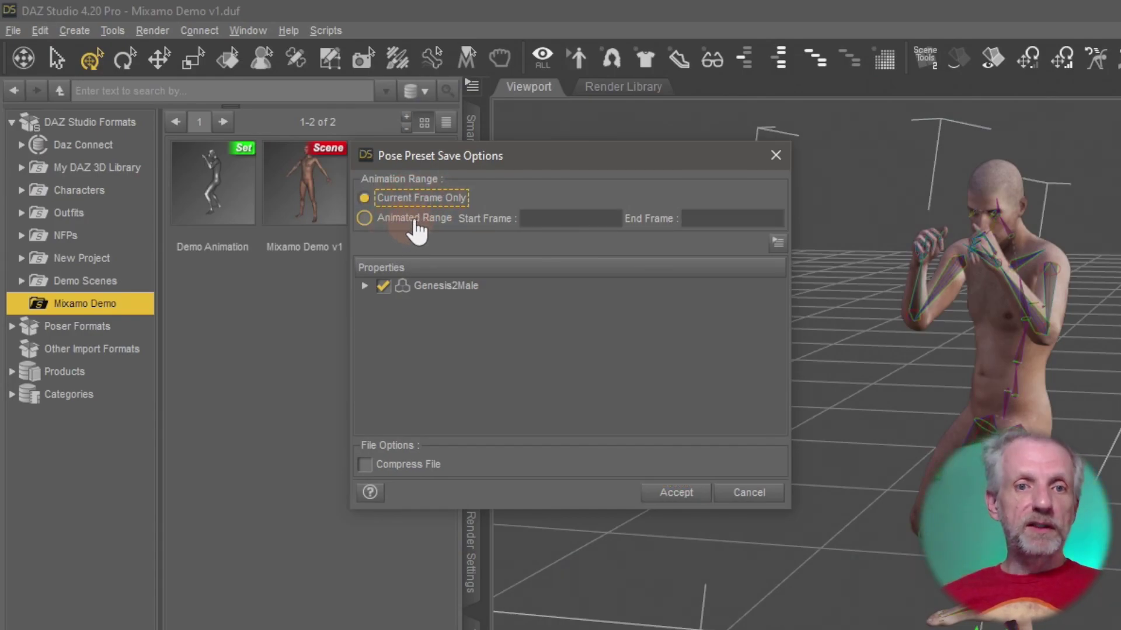
left_click(418, 222)
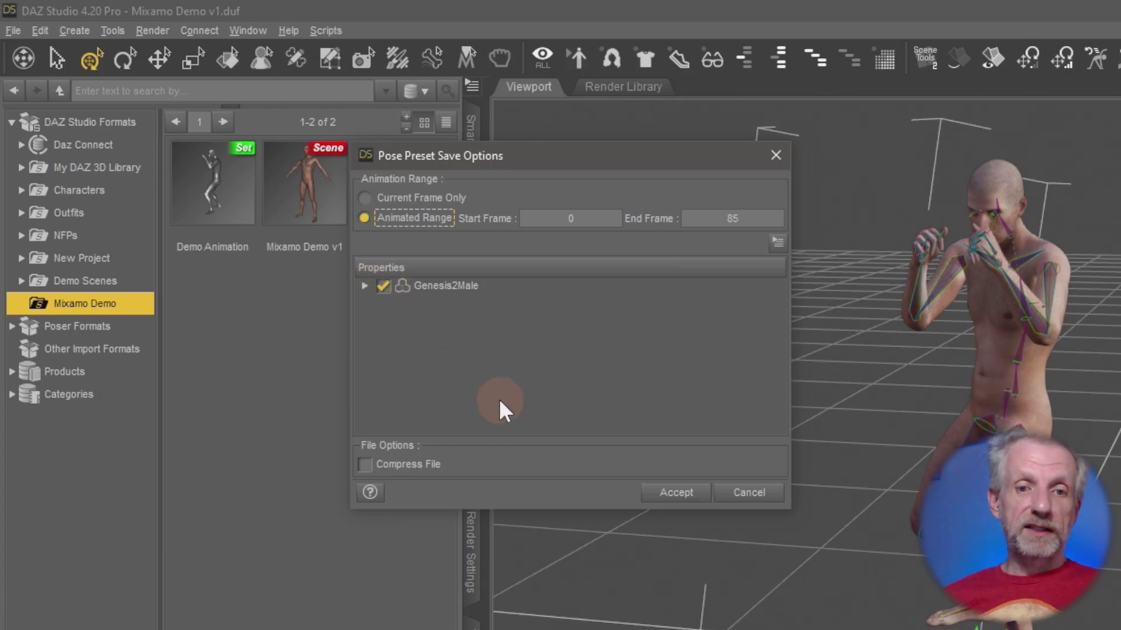
left_click(427, 464)
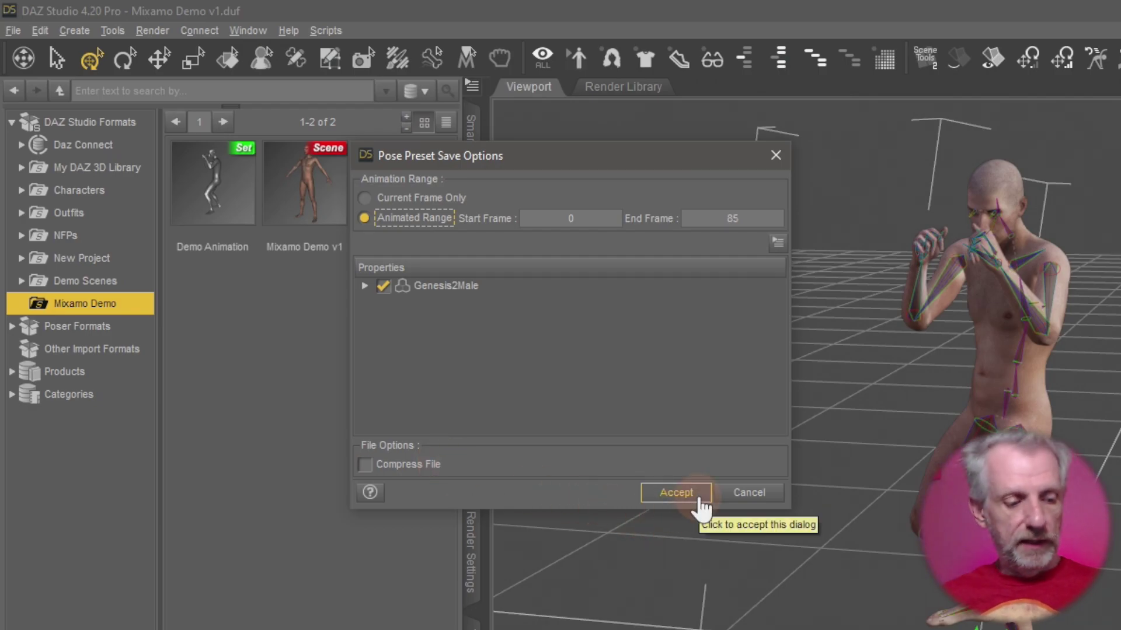
left_click(700, 499)
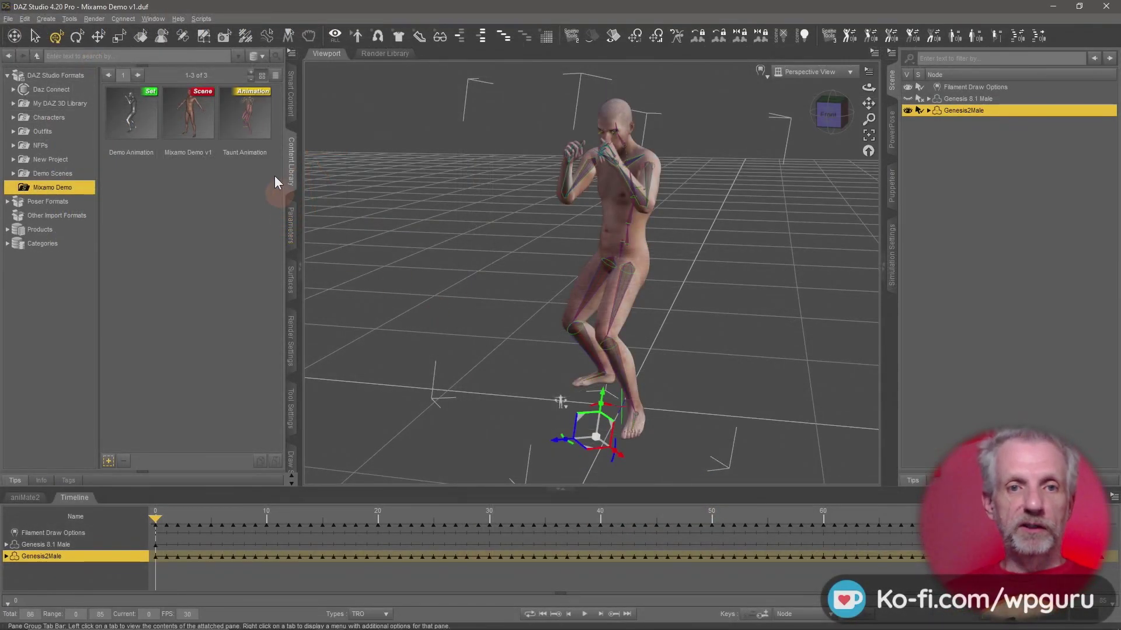
- Hide Genesis2Male, show Genesis 8.1 Male, and scrub the timeline back to frame 0
left_click(253, 113)
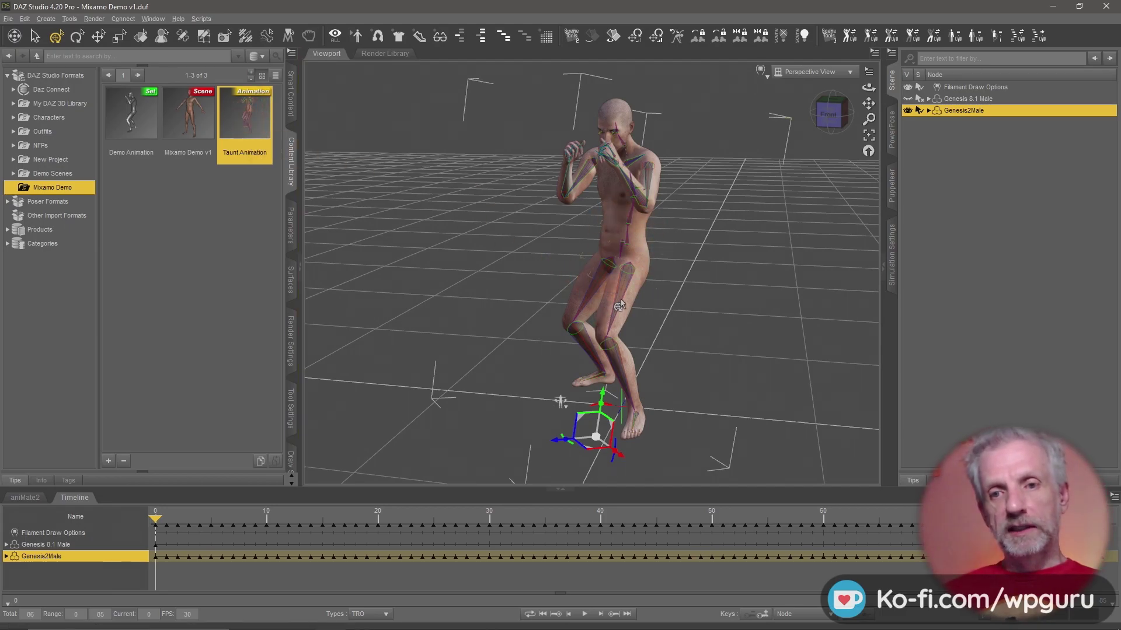
left_click(908, 110)
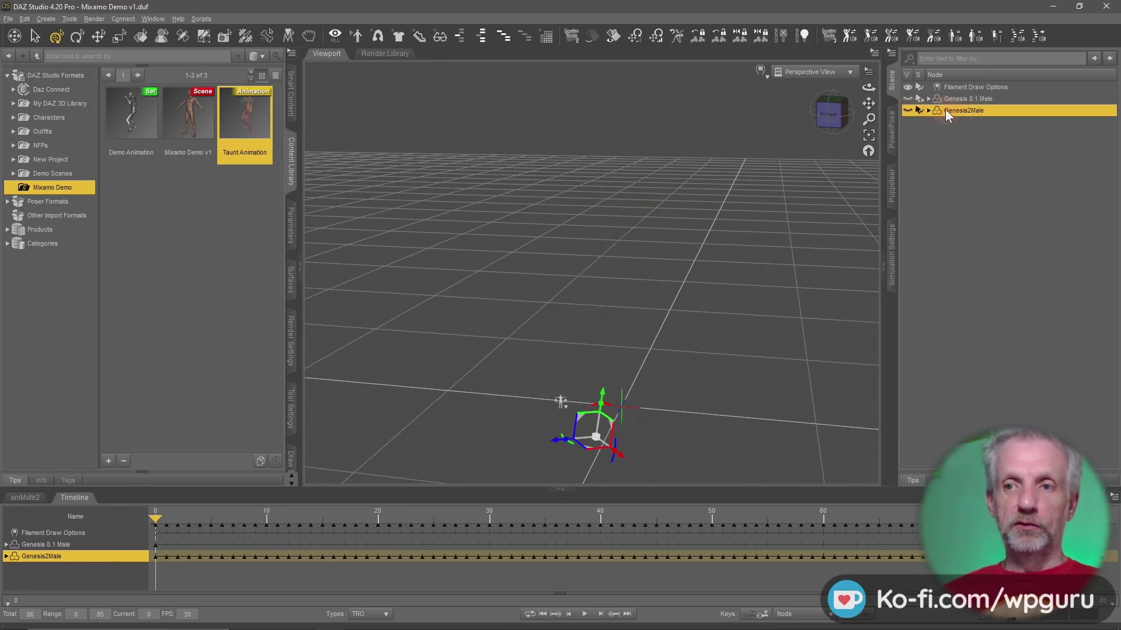
left_click(961, 99)
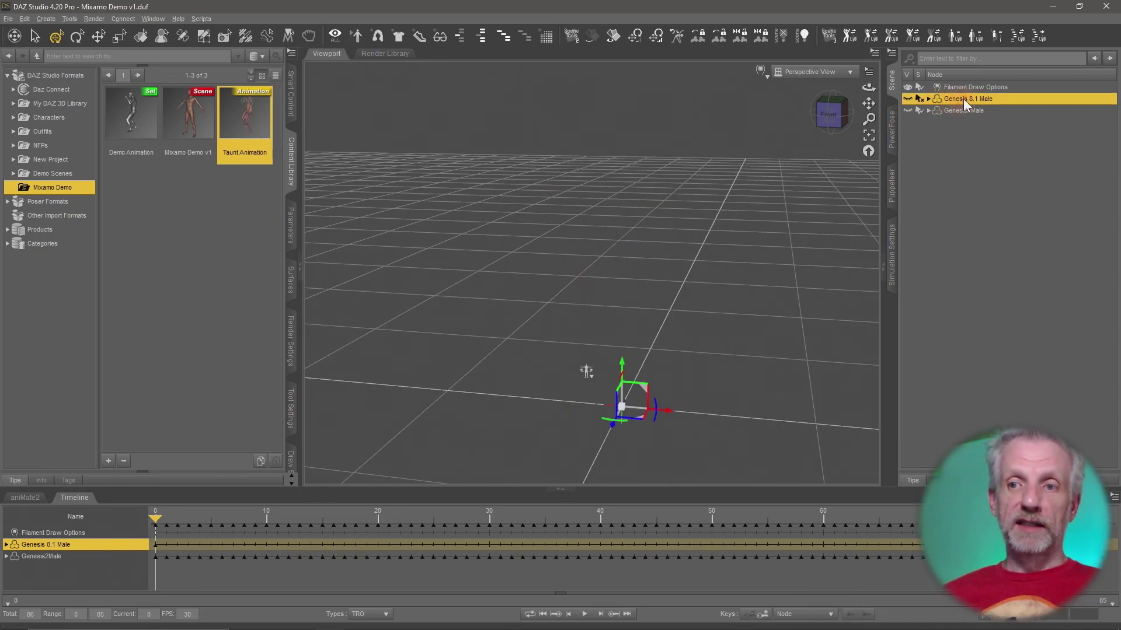
left_click(908, 99)
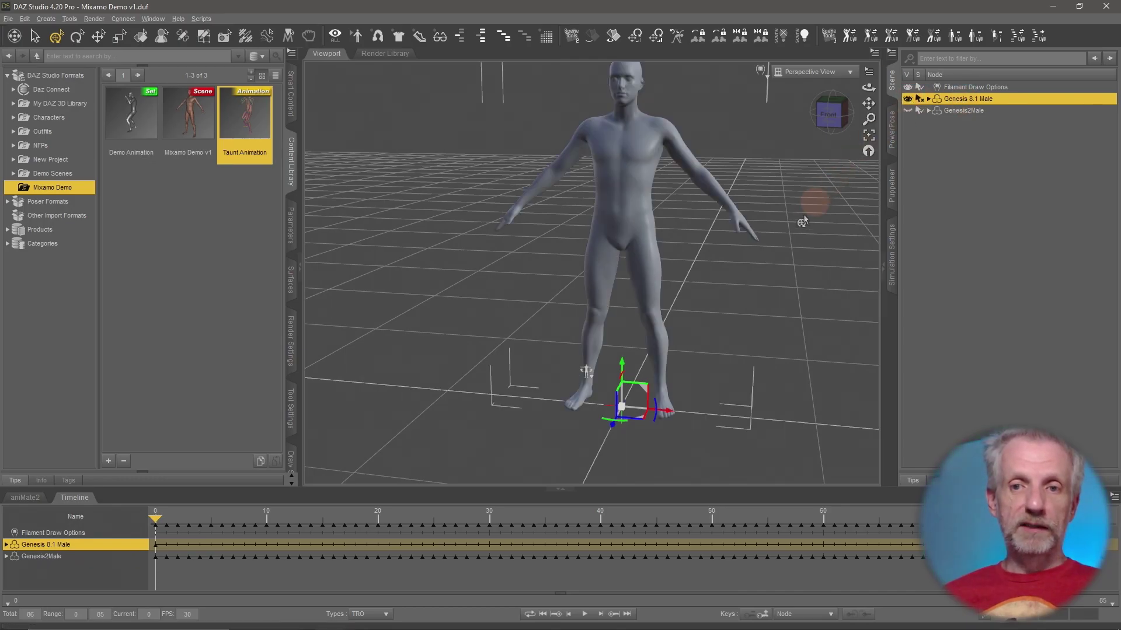
left_click_drag(770, 253, 768, 250)
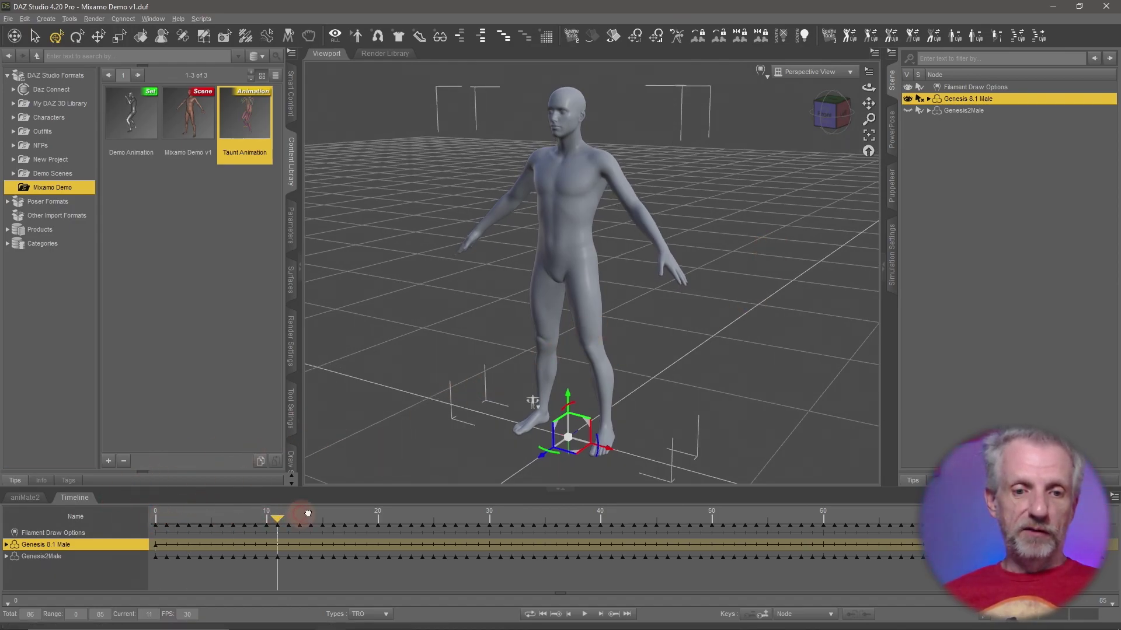
left_click_drag(308, 514, 123, 518)
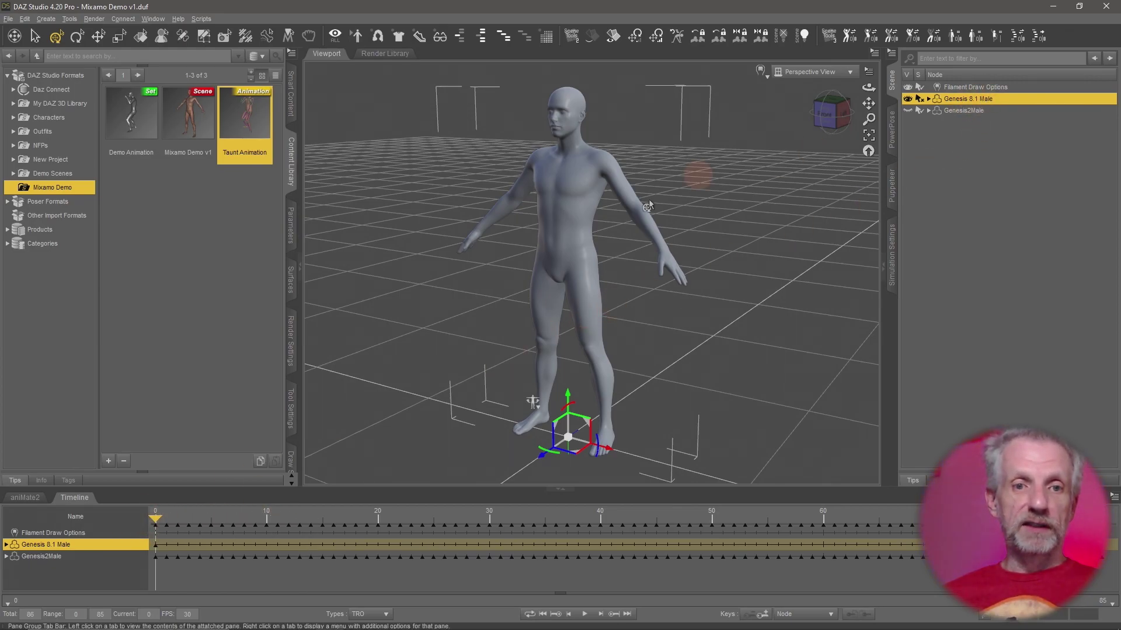
- Apply the Taunt Animation preset to Genesis 8.1 Male and play it, orbiting around the figure
double_click(253, 124)
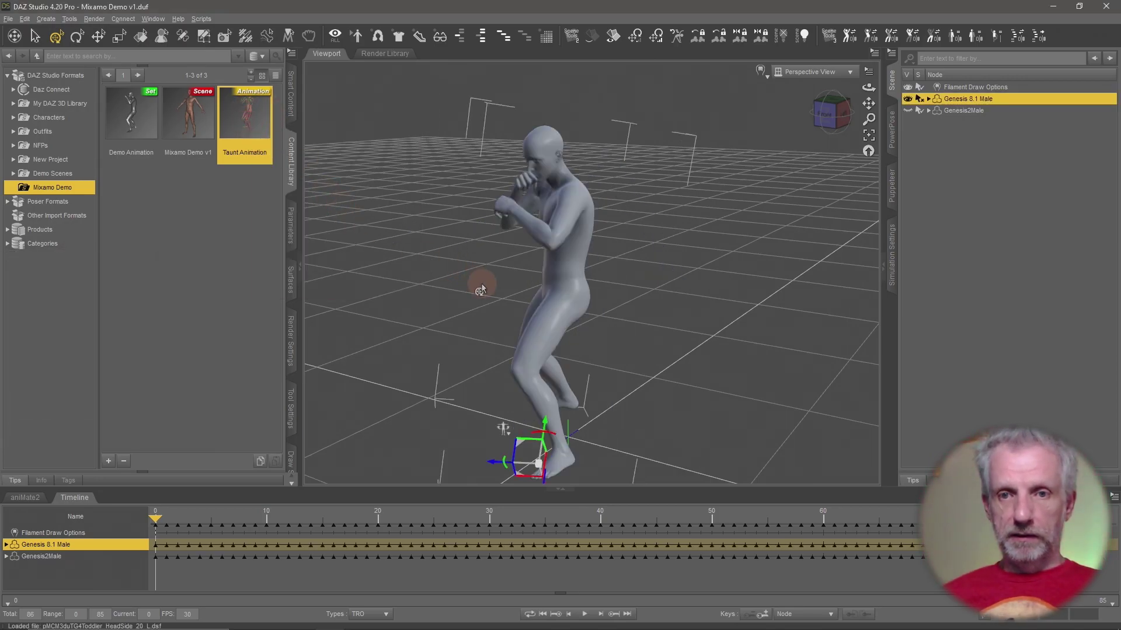
mouse_move(608, 325)
left_mouse_down("alt")
mouse_move(591, 325)
mouse_move(618, 319)
mouse_move(618, 335)
left_mouse_up("alt")
left_click(584, 614)
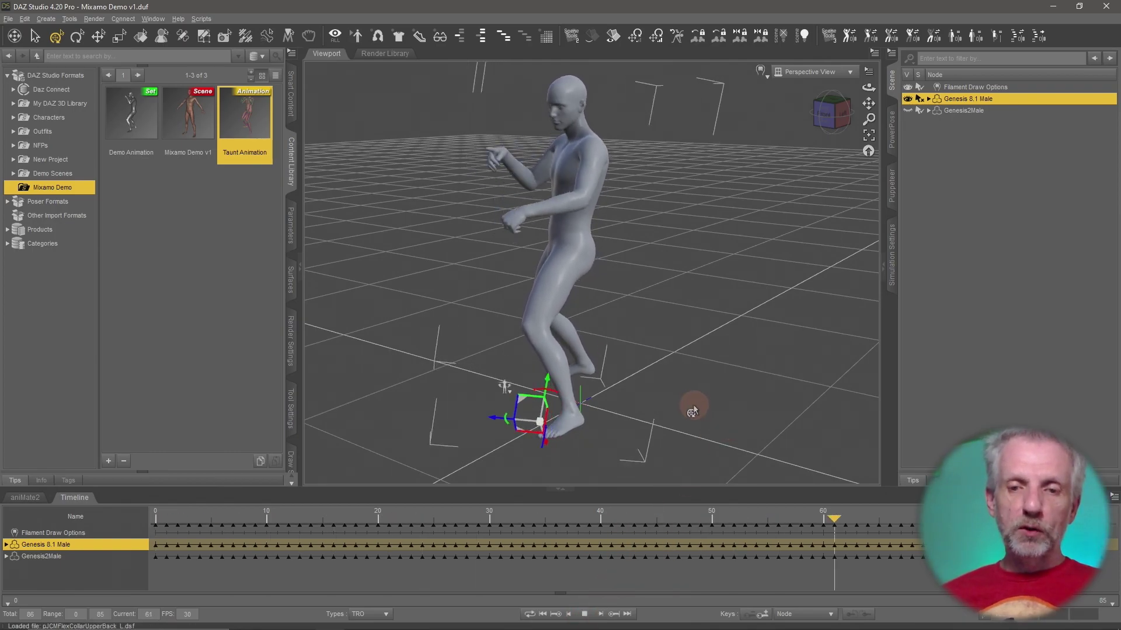
left_click_drag(692, 405, 808, 388, "alt")
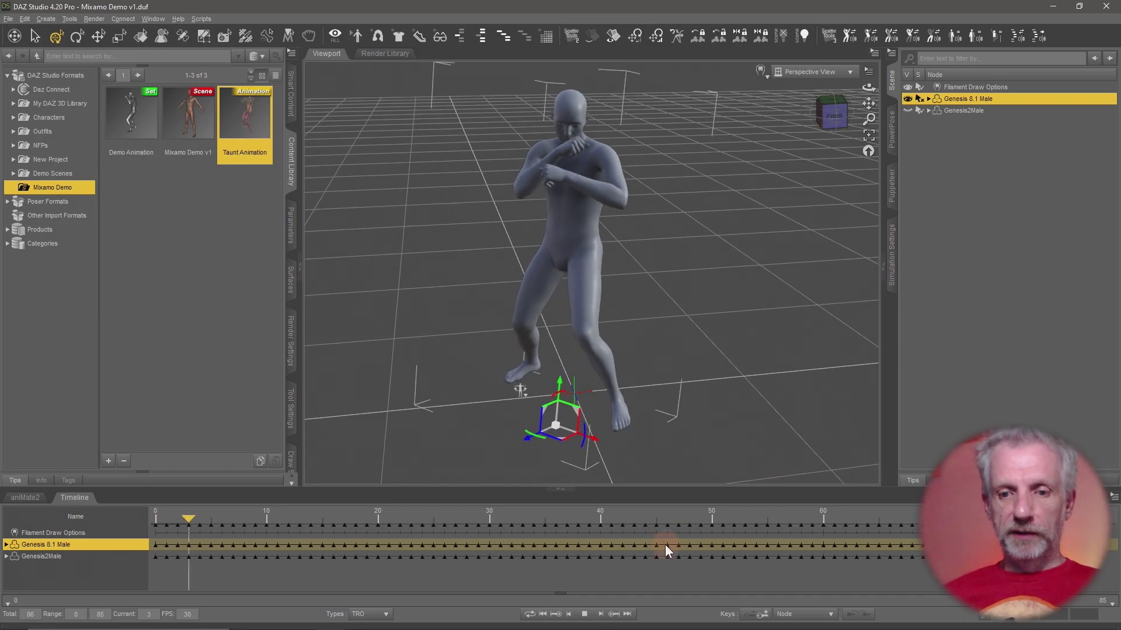
- Rewind to frame 0, show Genesis2Male to compare around frame 21, then hide it again
left_click(543, 616)
left_click_drag(615, 406, 615, 405, "alt")
left_click_drag(663, 359, 875, 237, "alt")
left_click(957, 111)
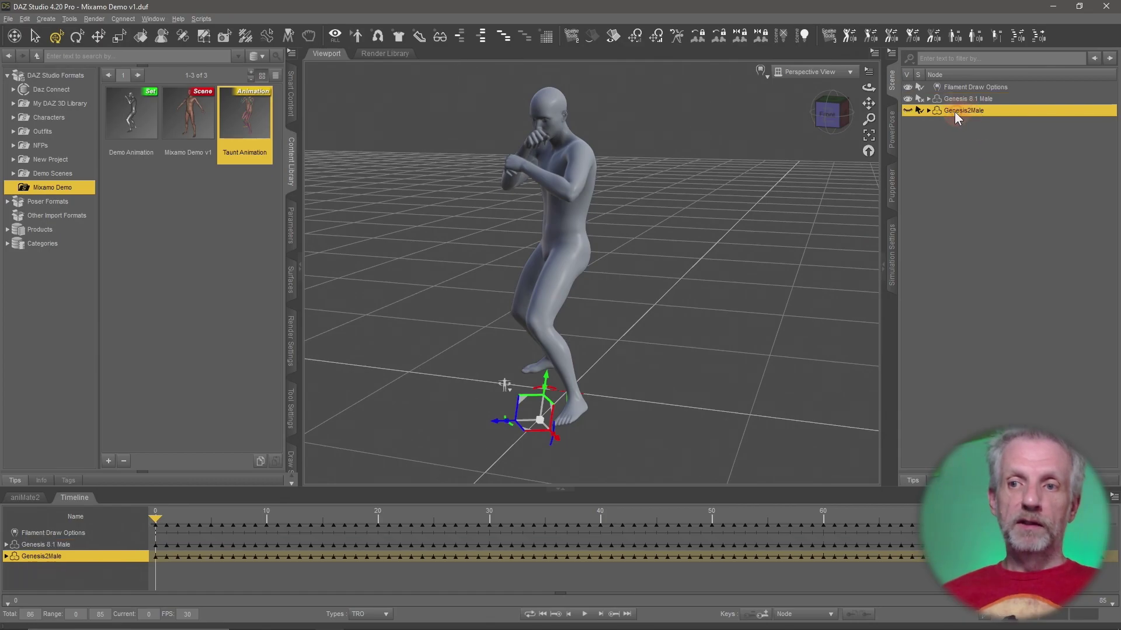
left_click_drag(908, 110, 928, 149)
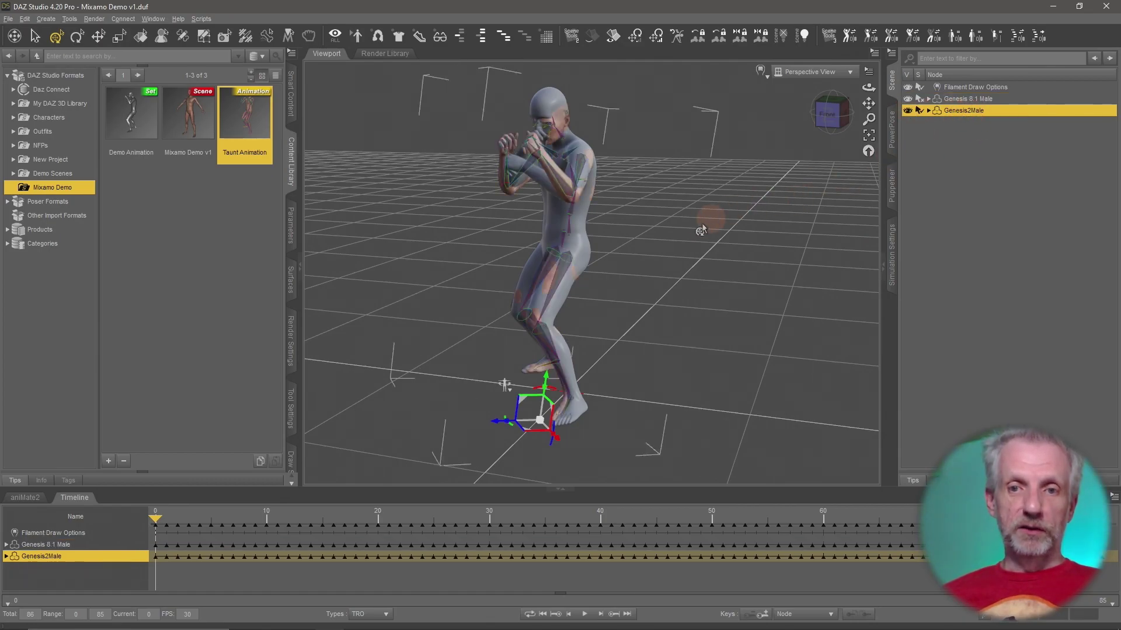
left_click_drag(615, 290, 569, 313, "alt")
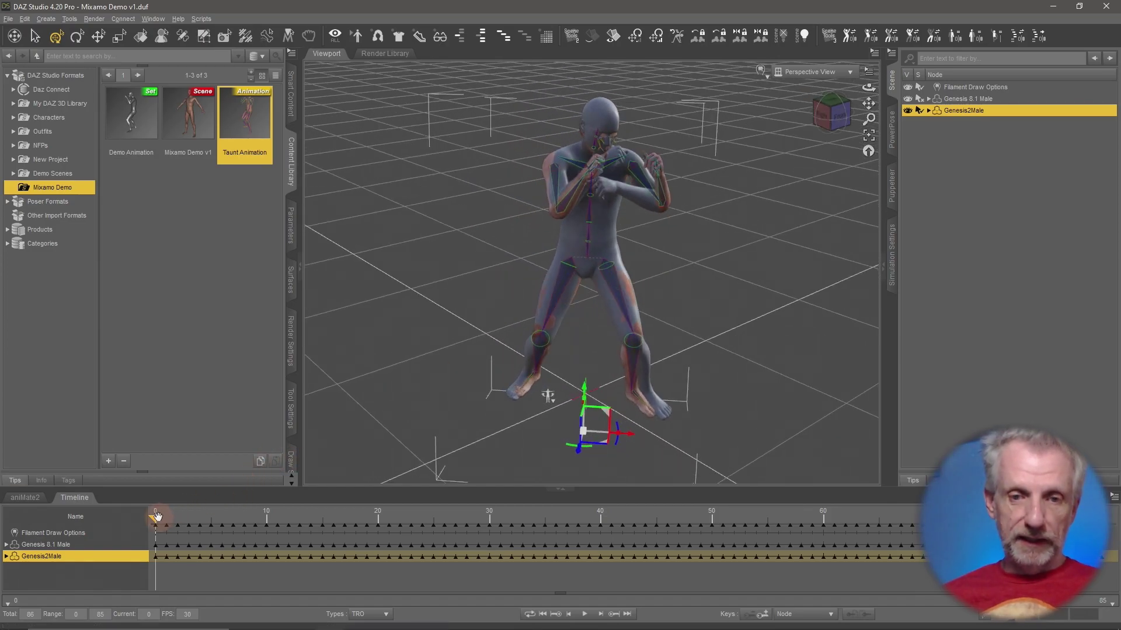
left_click_drag(156, 517, 4, 545)
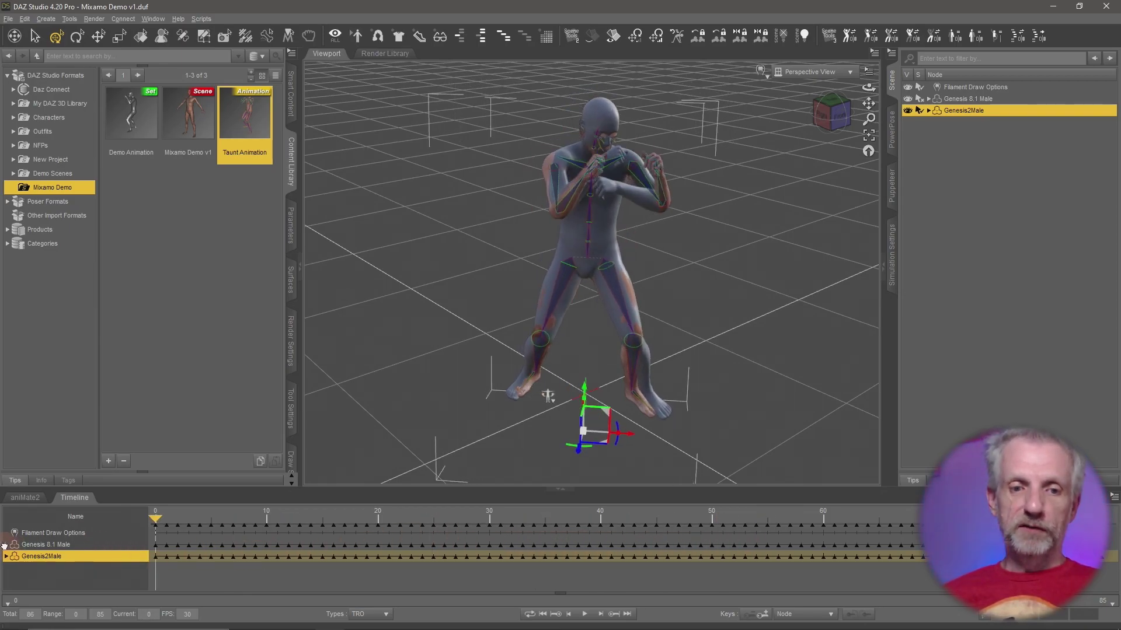
left_click_drag(527, 376, 652, 312, "alt")
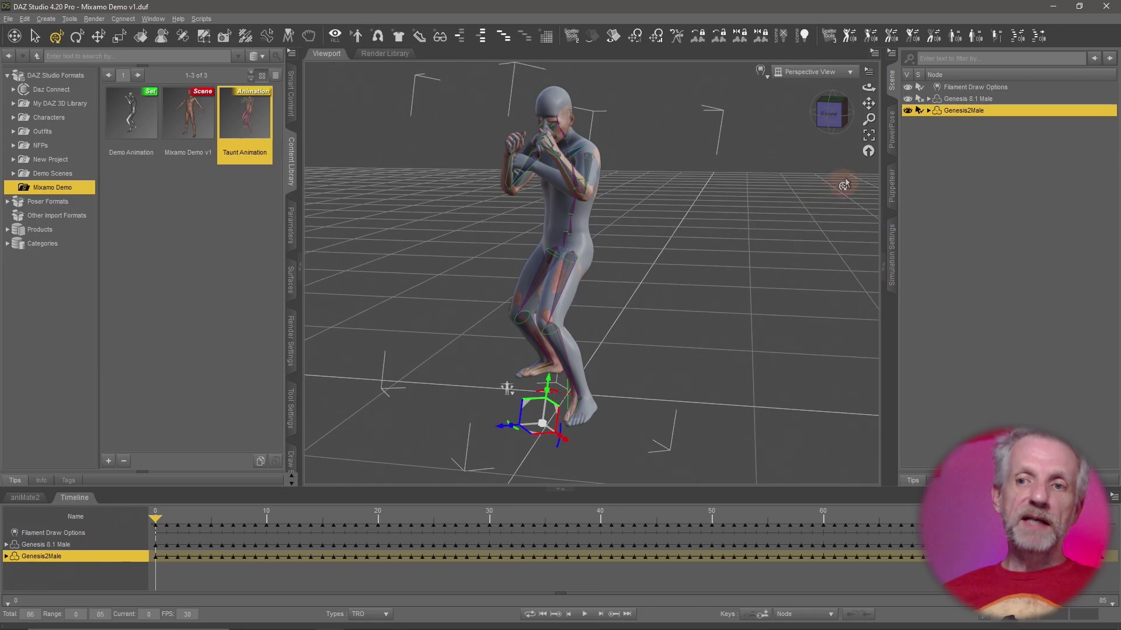
left_click(908, 110)
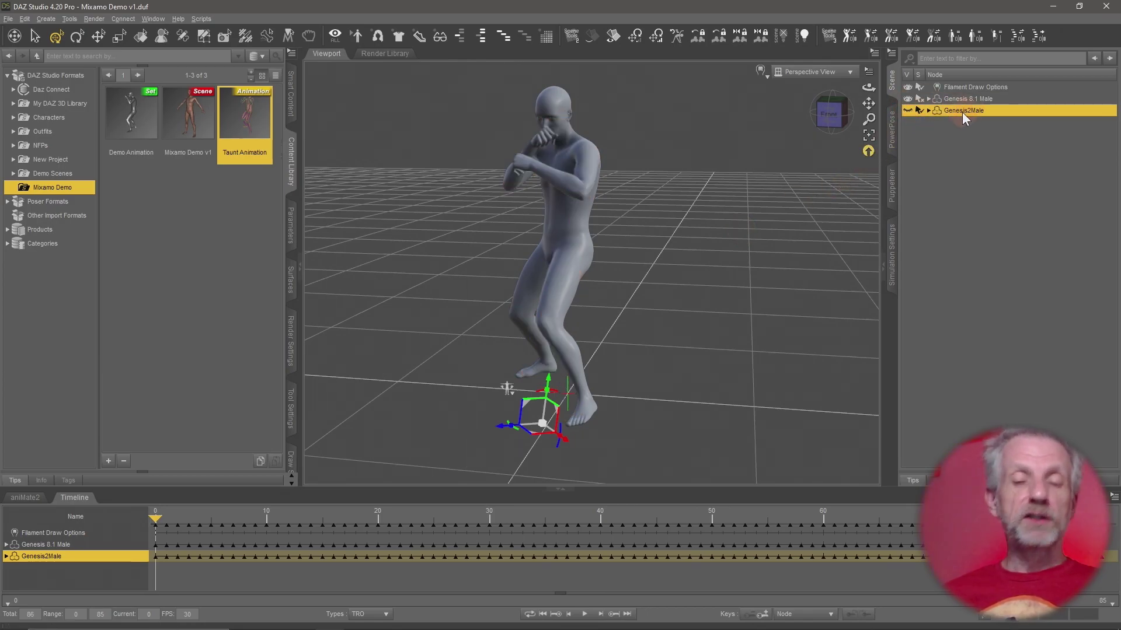
- On the DeviantArt tutorial page, select the entire twist-rotation transfer script, then return to DAZ Studio
key("alt+Tab")
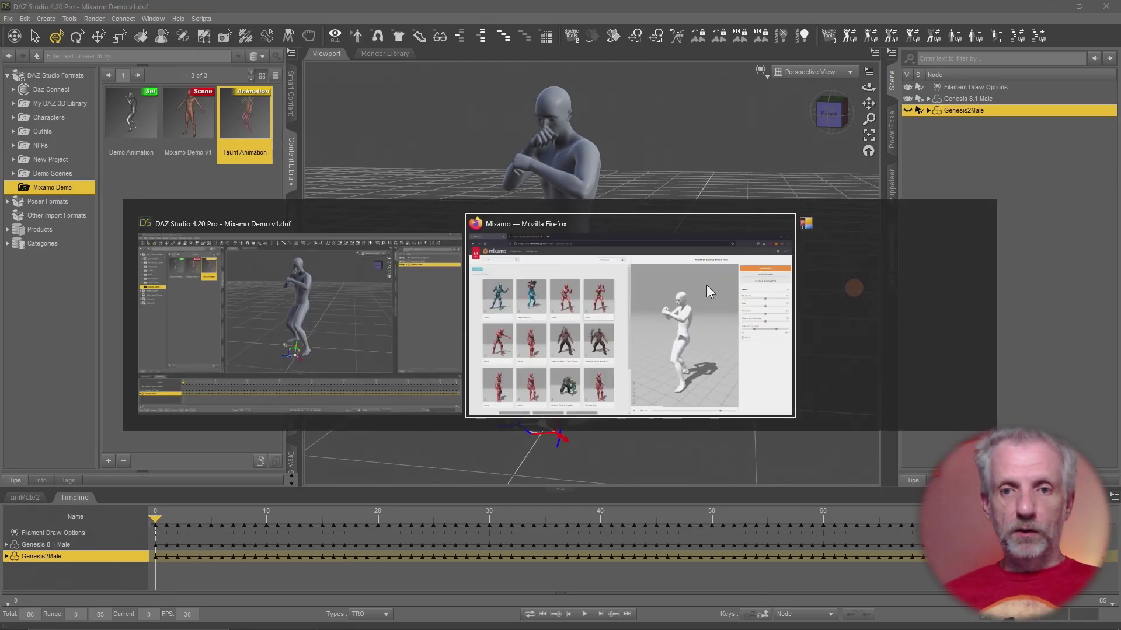
key("ctrl+Tab")
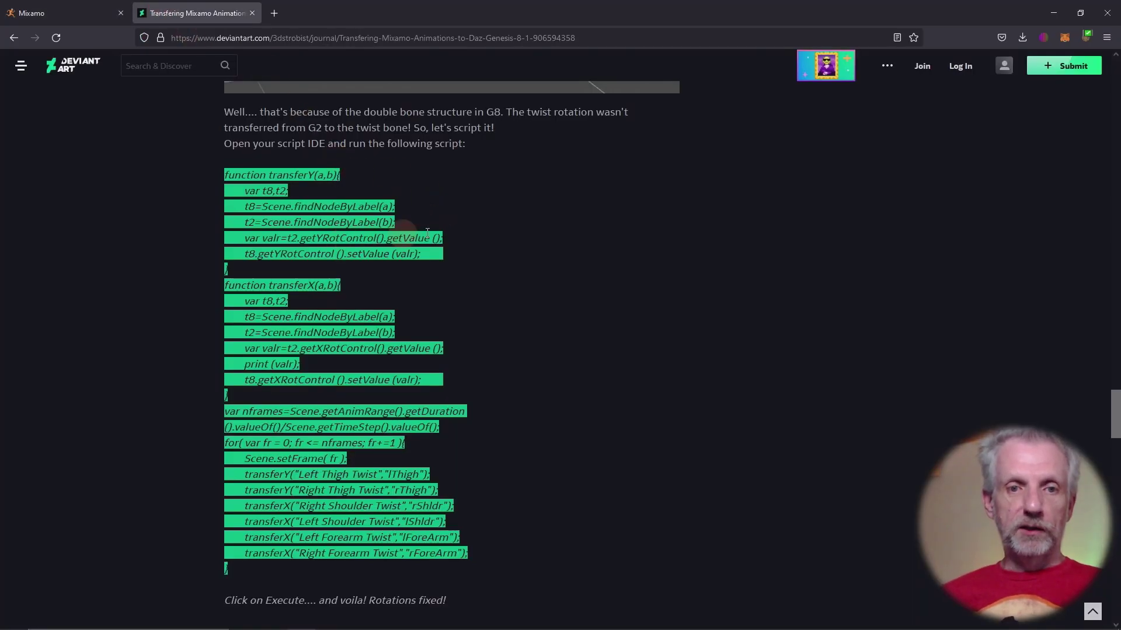
scroll(453, 233, "down", 2)
left_click(238, 119)
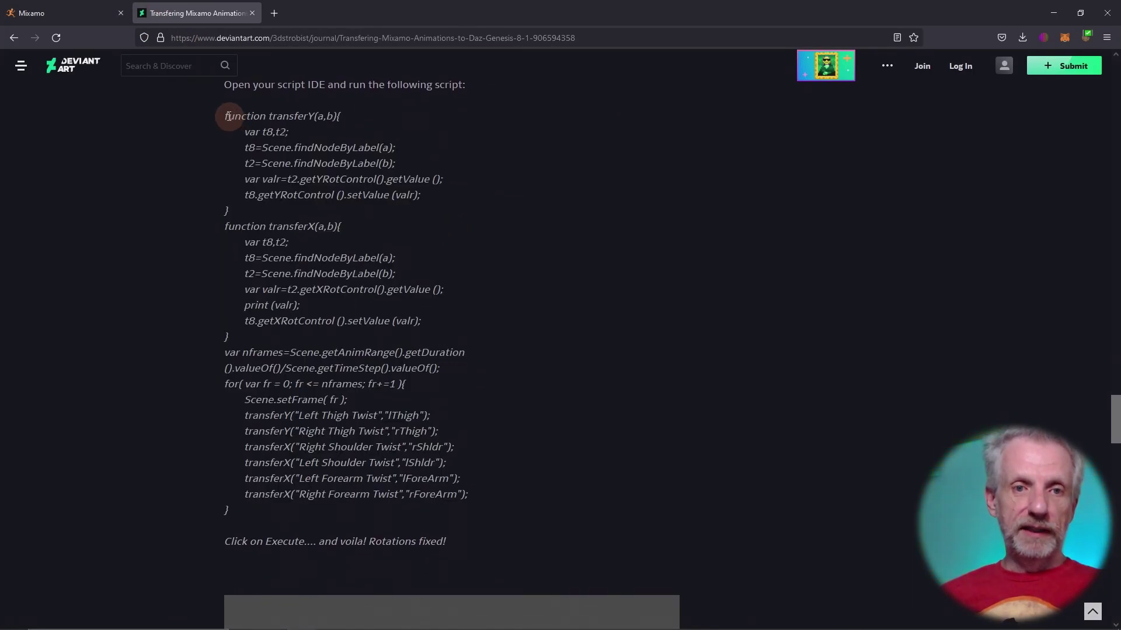
left_click_drag(223, 115, 294, 517)
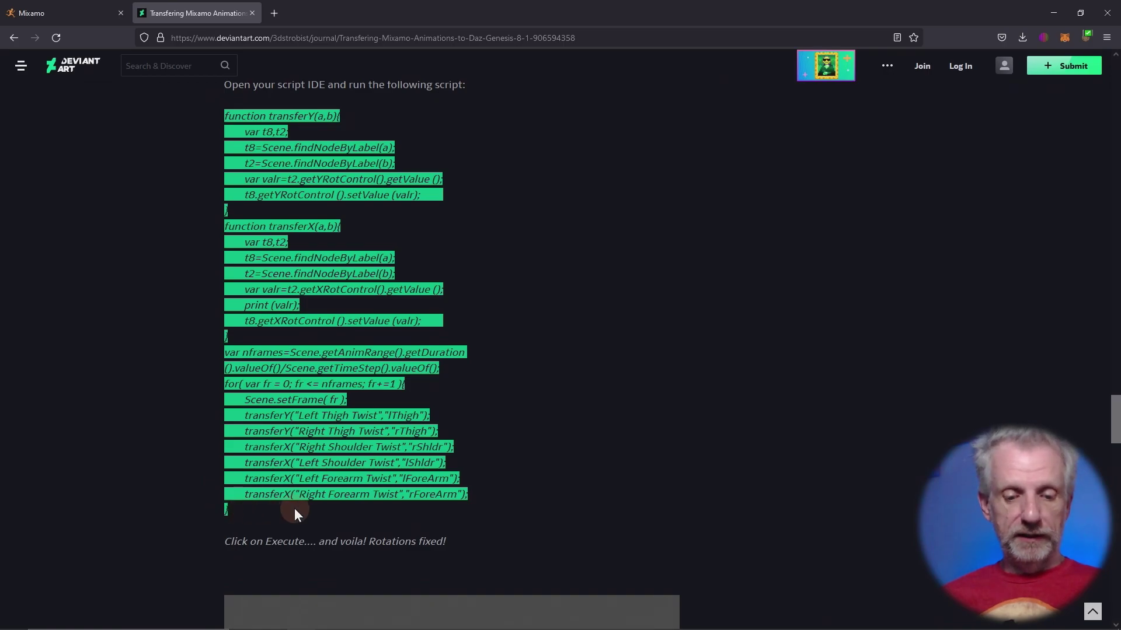
key("alt+Tab")
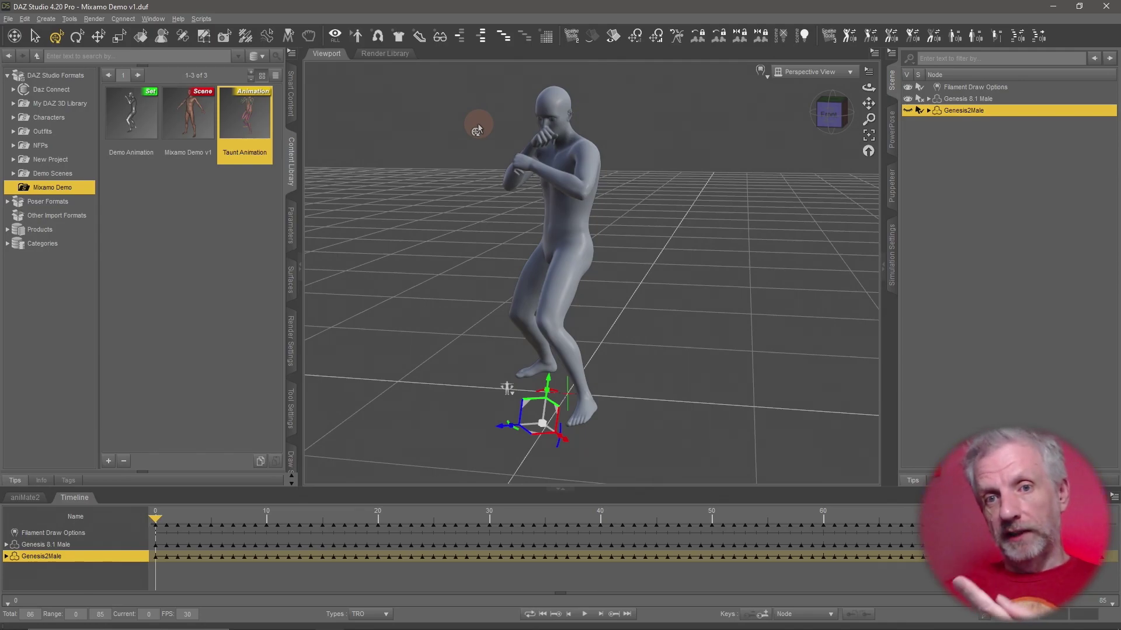
- Add a Script IDE pane to the pane tab bar
right_click(456, 50)
mouse_move(486, 57)
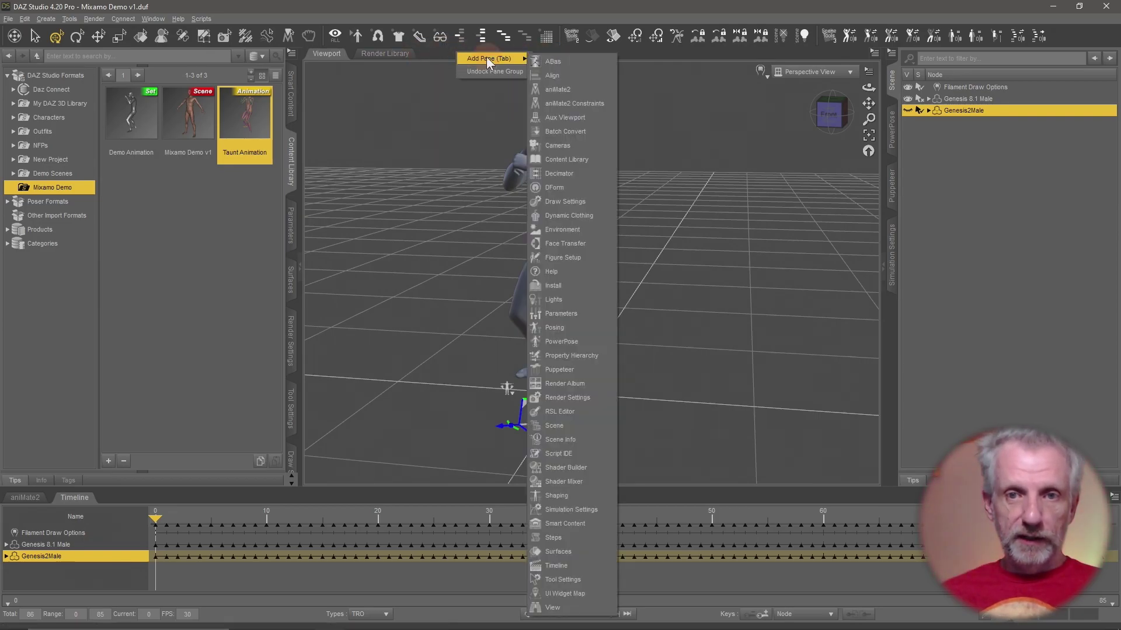
left_click(585, 453)
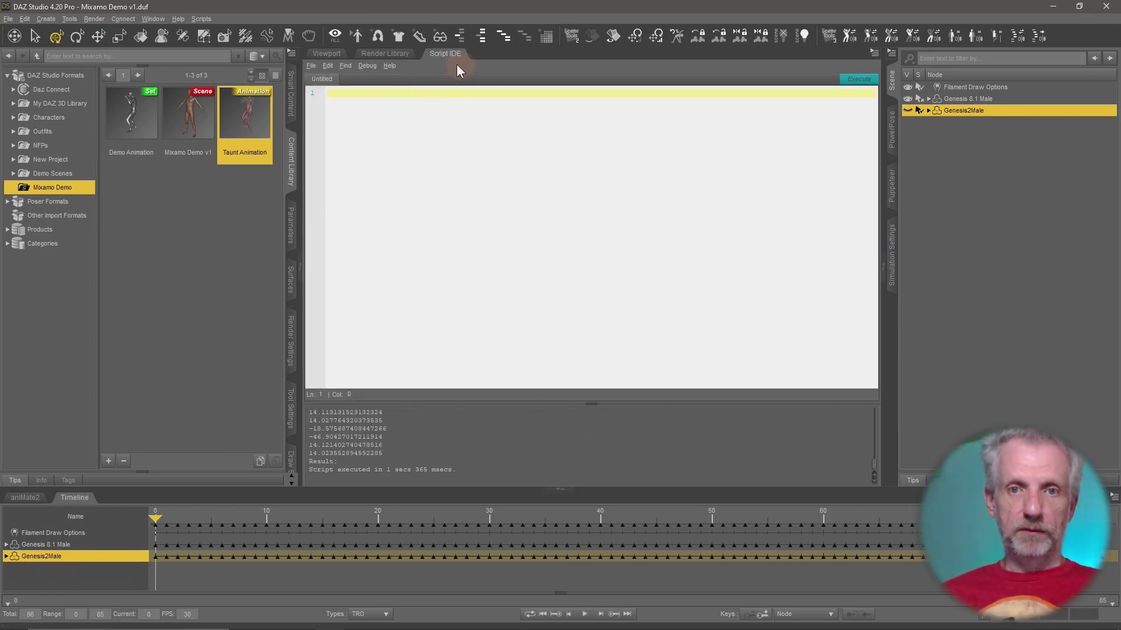
- Paste the copied twist-transfer script into the Script IDE and execute it
left_click(421, 136)
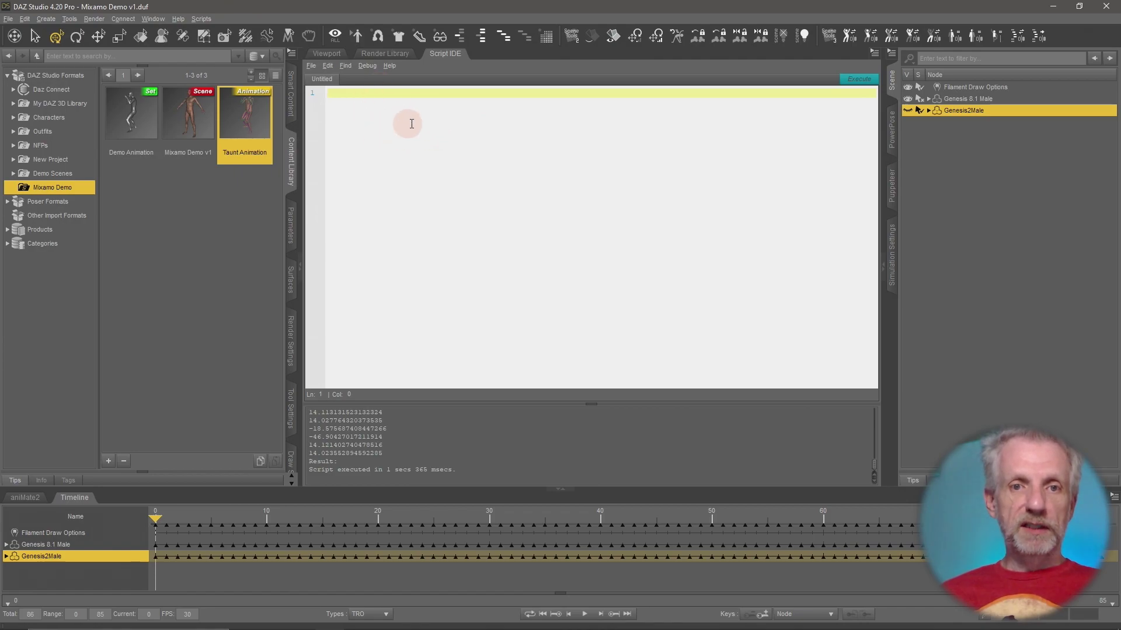
key("ctrl+v")
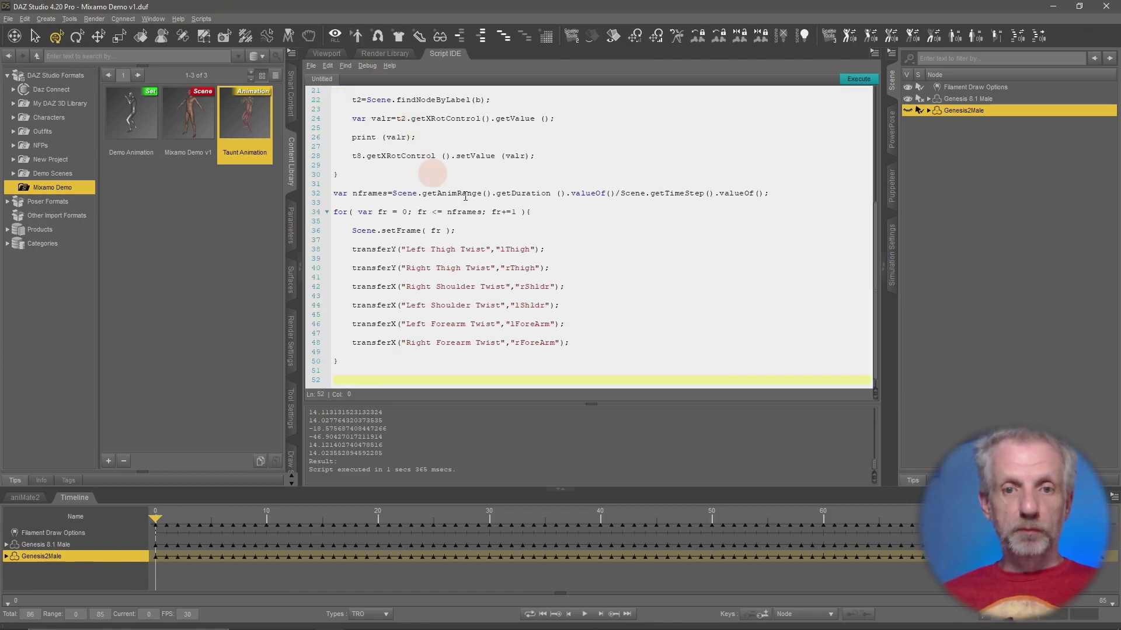
scroll(499, 228, "up", 7)
scroll(499, 228, "down", 7)
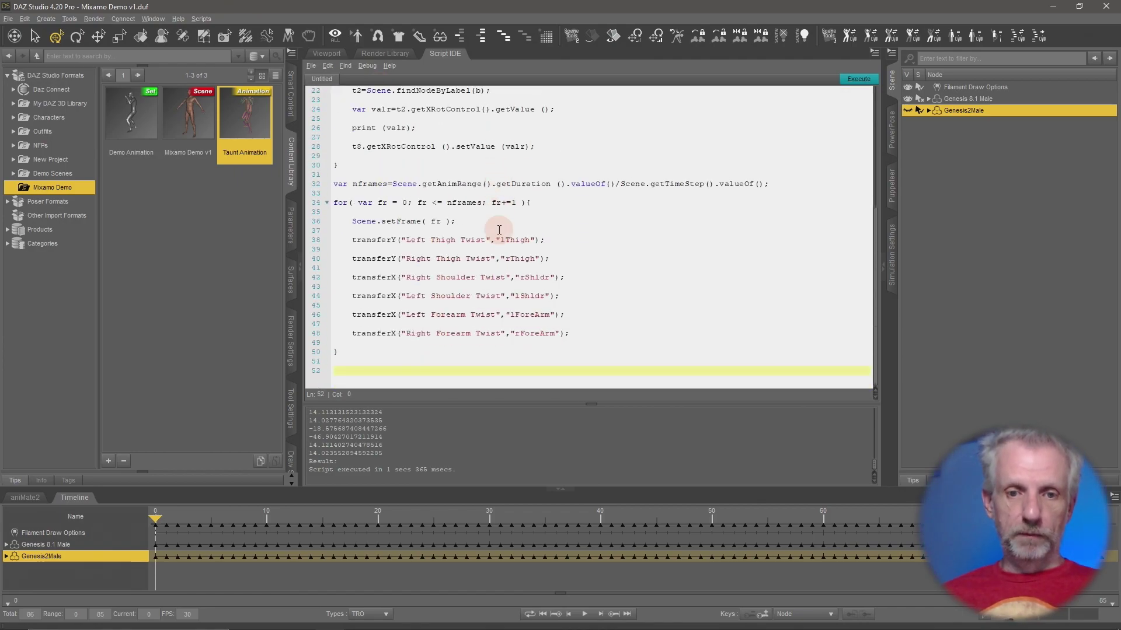
scroll(499, 229, "up", 7)
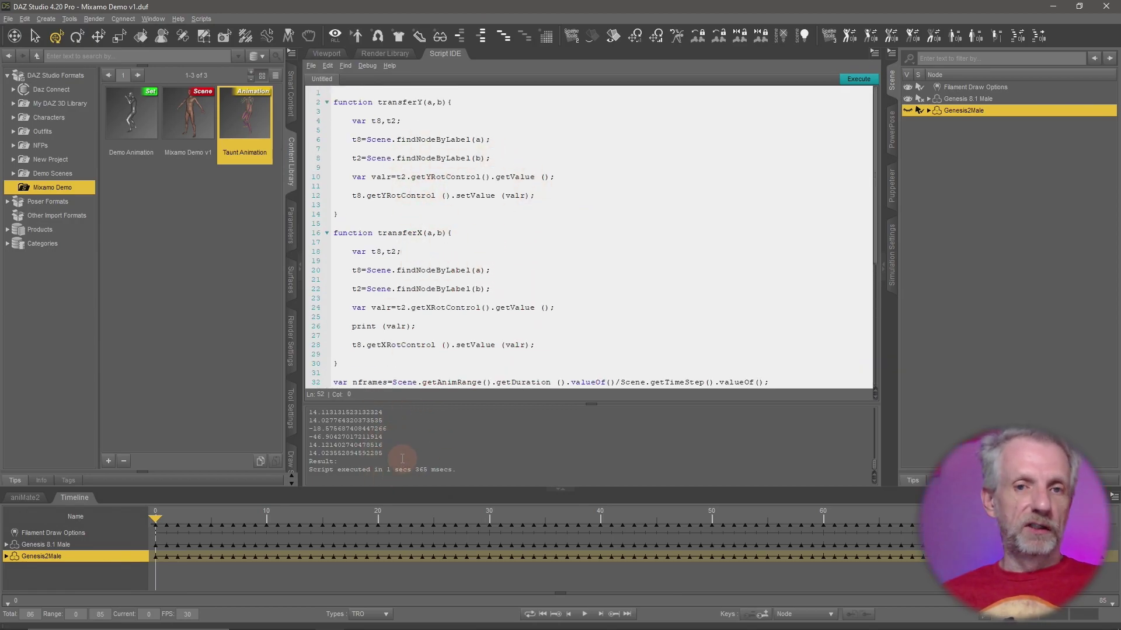
left_click(860, 82)
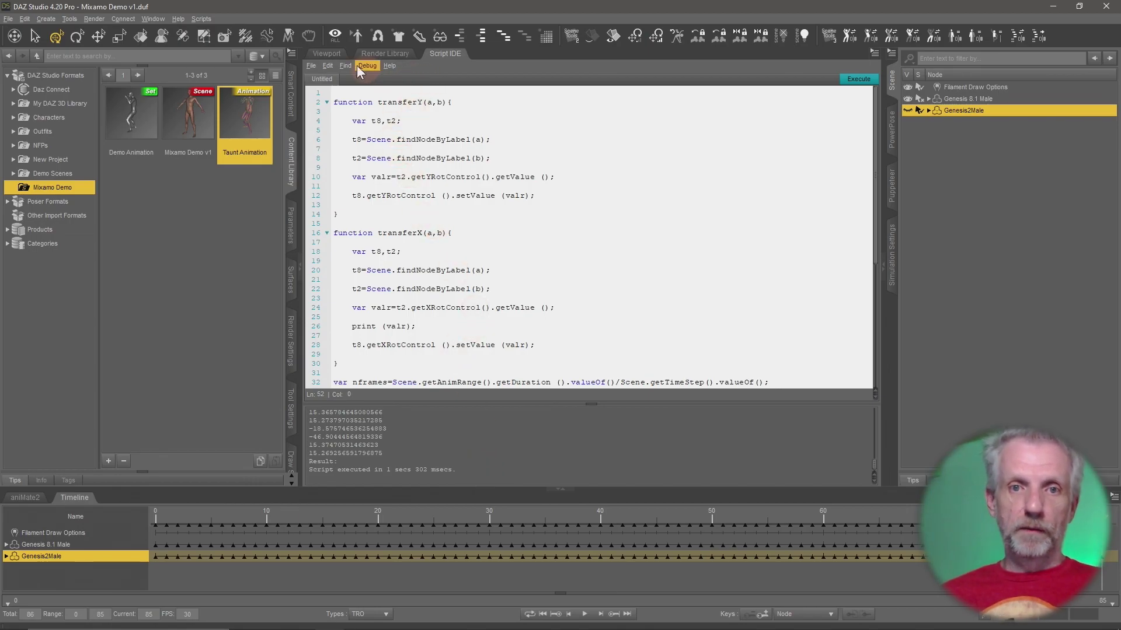
- Switch back to the Viewport and play the corrected Taunt animation on the Timeline
left_click(327, 54)
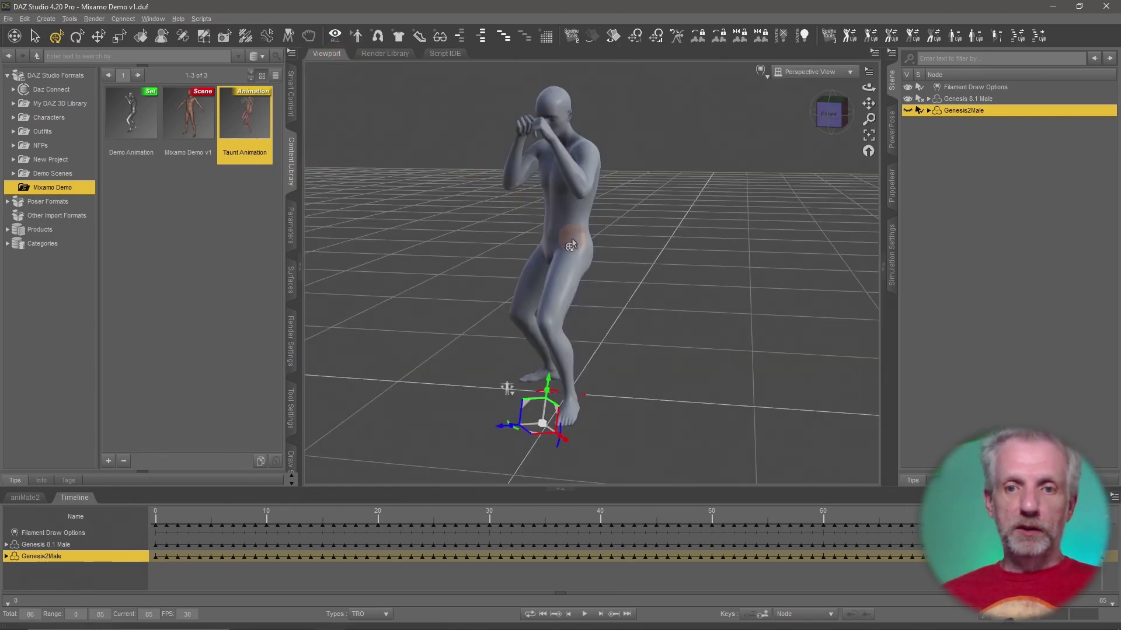
mouse_move(693, 321)
left_mouse_down()
mouse_move(708, 326)
mouse_move(693, 327)
left_mouse_up()
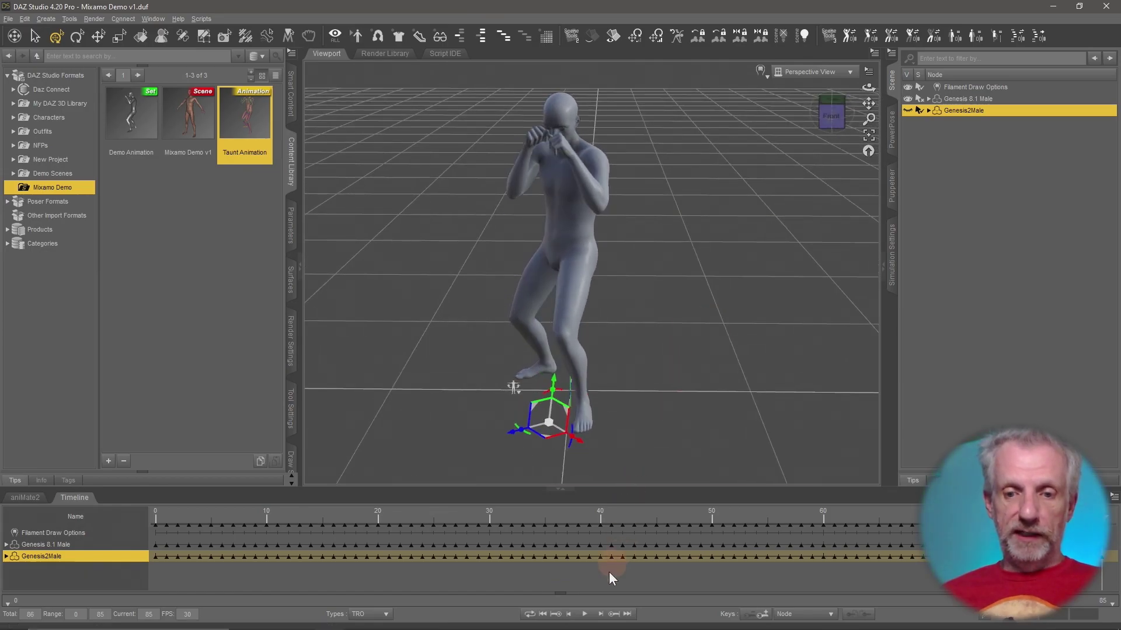
left_click(586, 615)
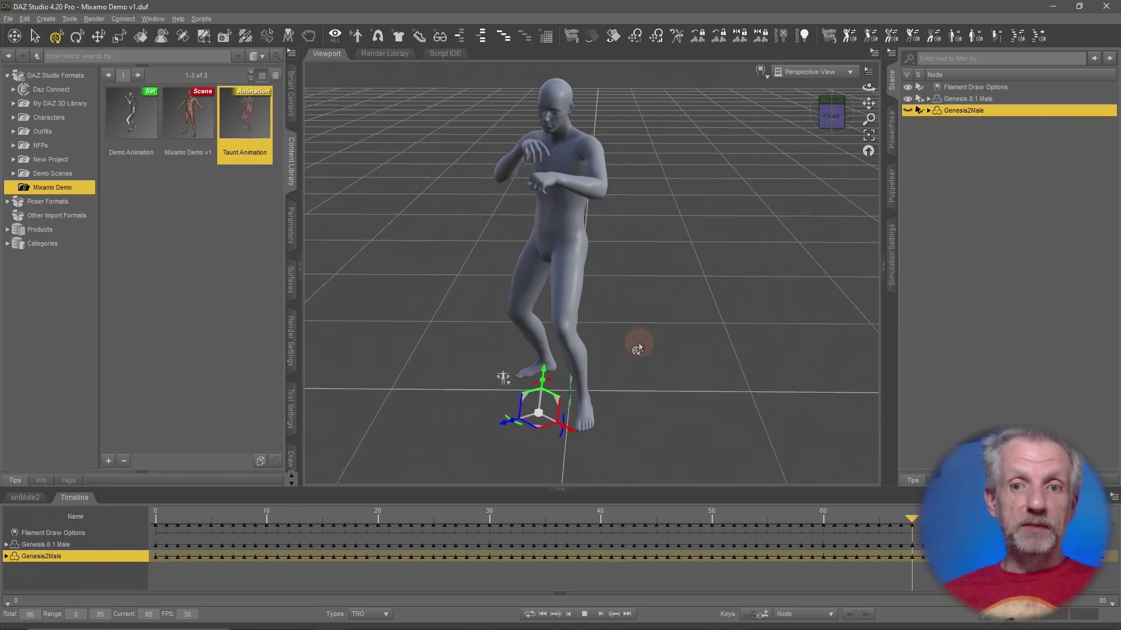
- Inspect the animating figure's arms and legs from several angles, with Genesis 8.1 Male selected
left_click_drag(640, 343, 742, 386)
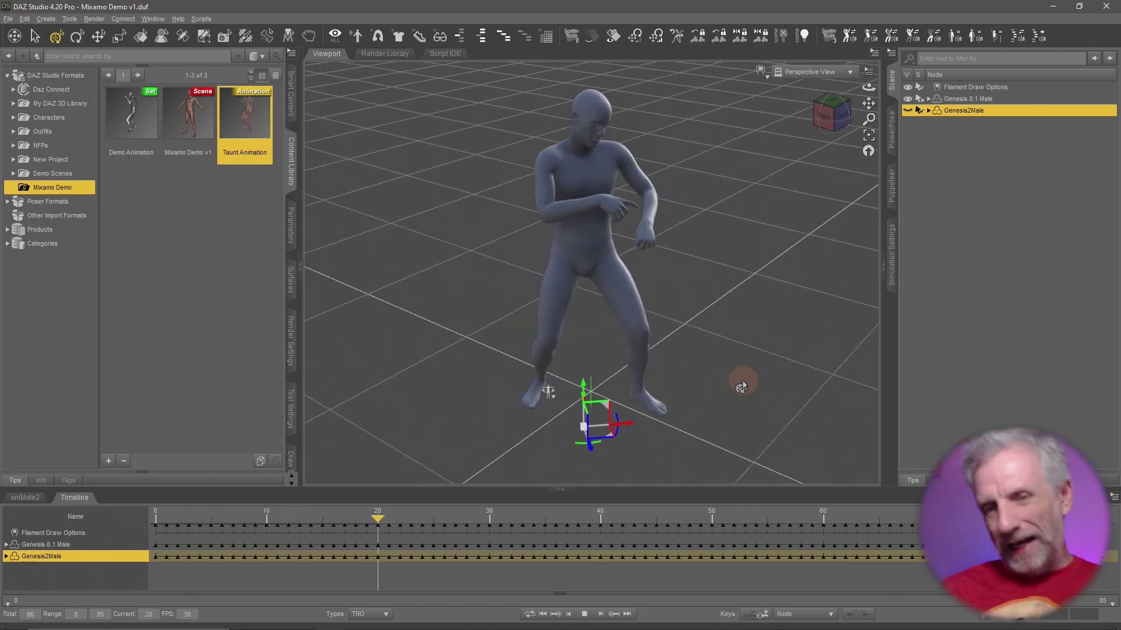
left_click_drag(741, 387, 741, 381)
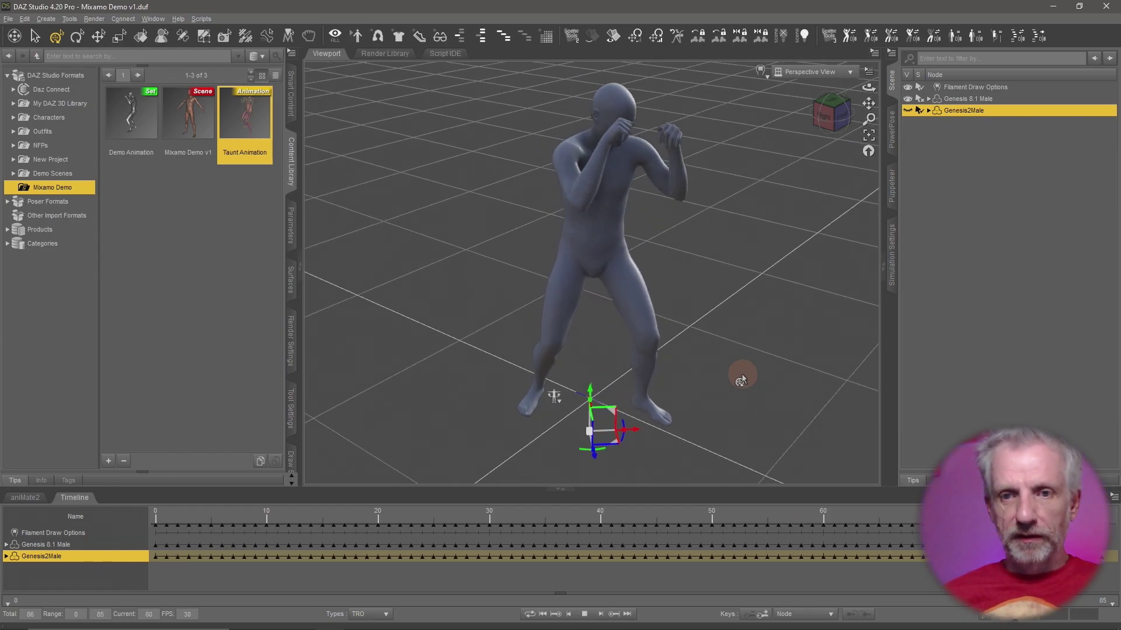
scroll(759, 368, "up", 5)
left_click_drag(782, 326, 786, 319)
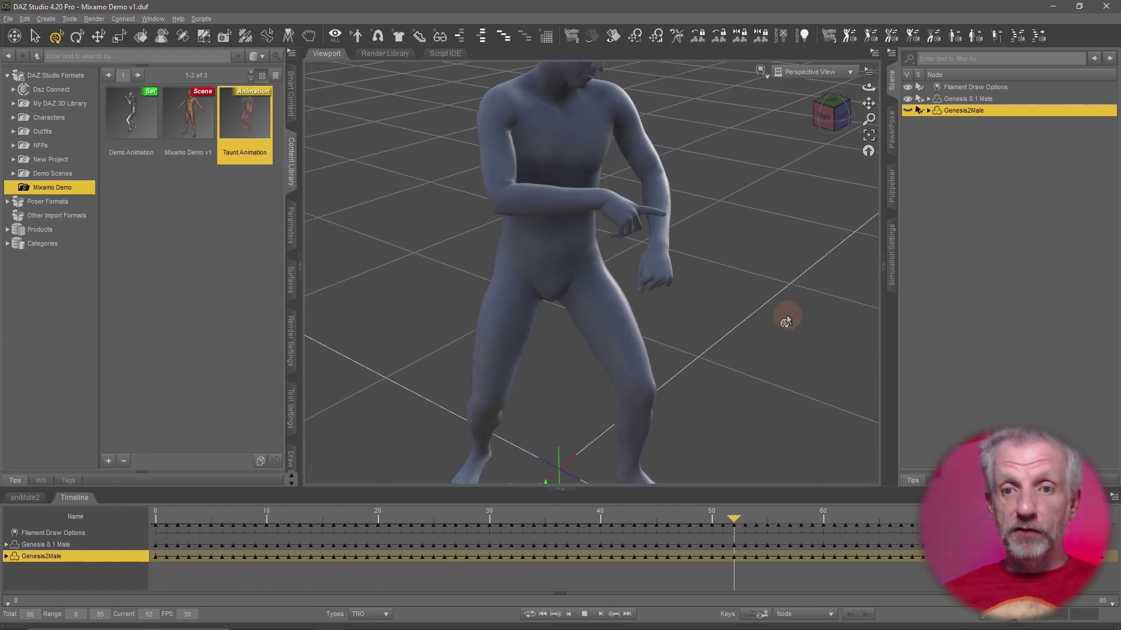
scroll(783, 318, "down", 5)
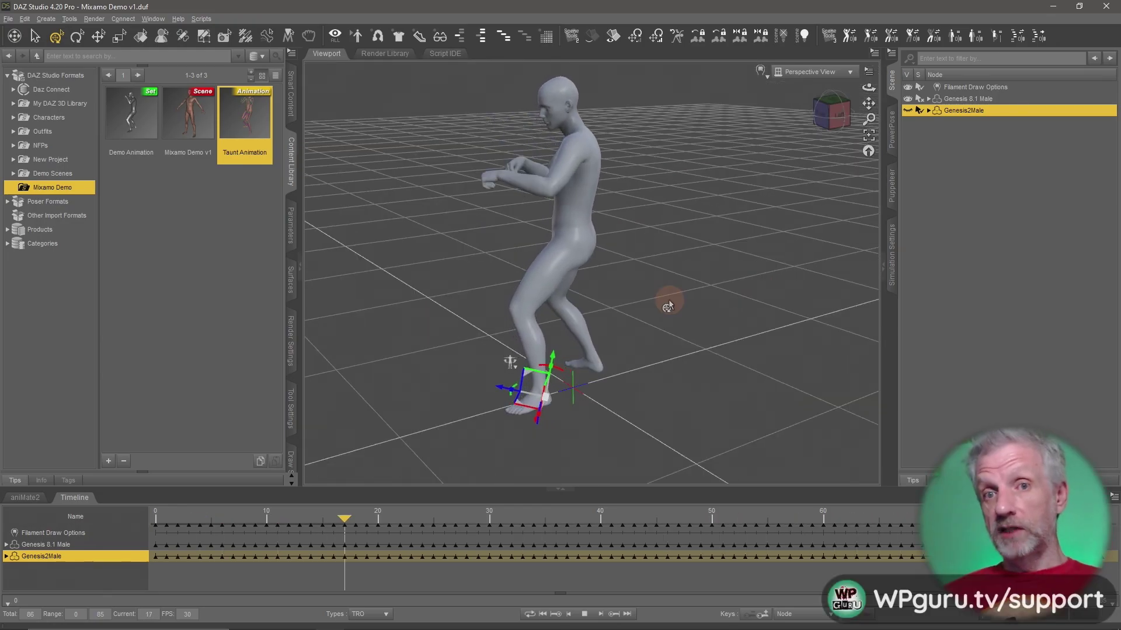
left_click_drag(667, 304, 755, 316)
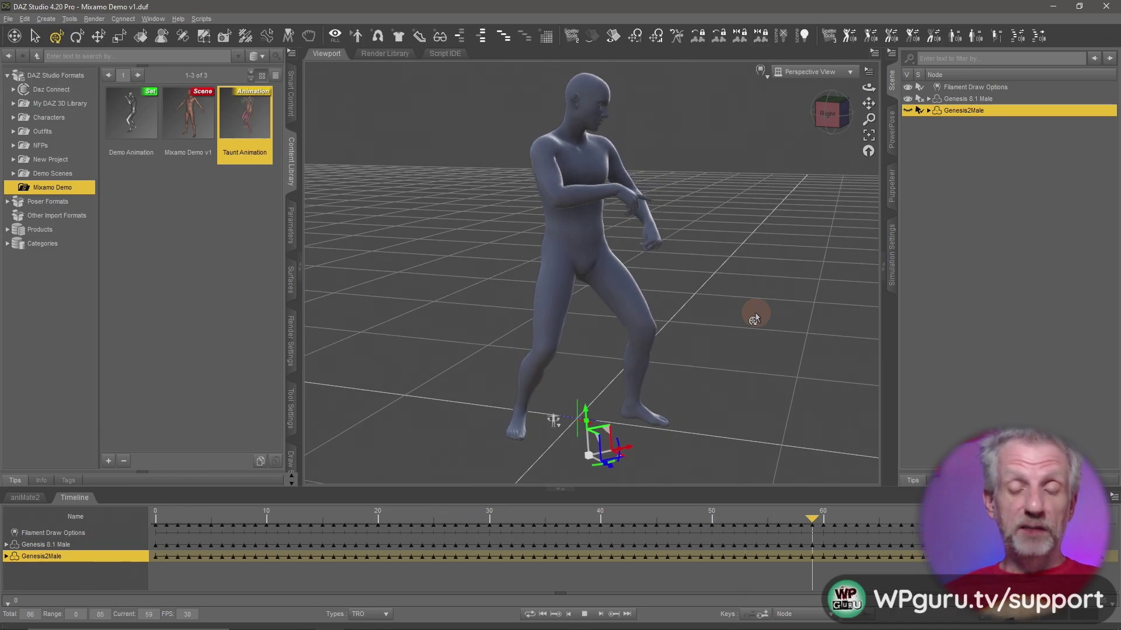
left_click(972, 98)
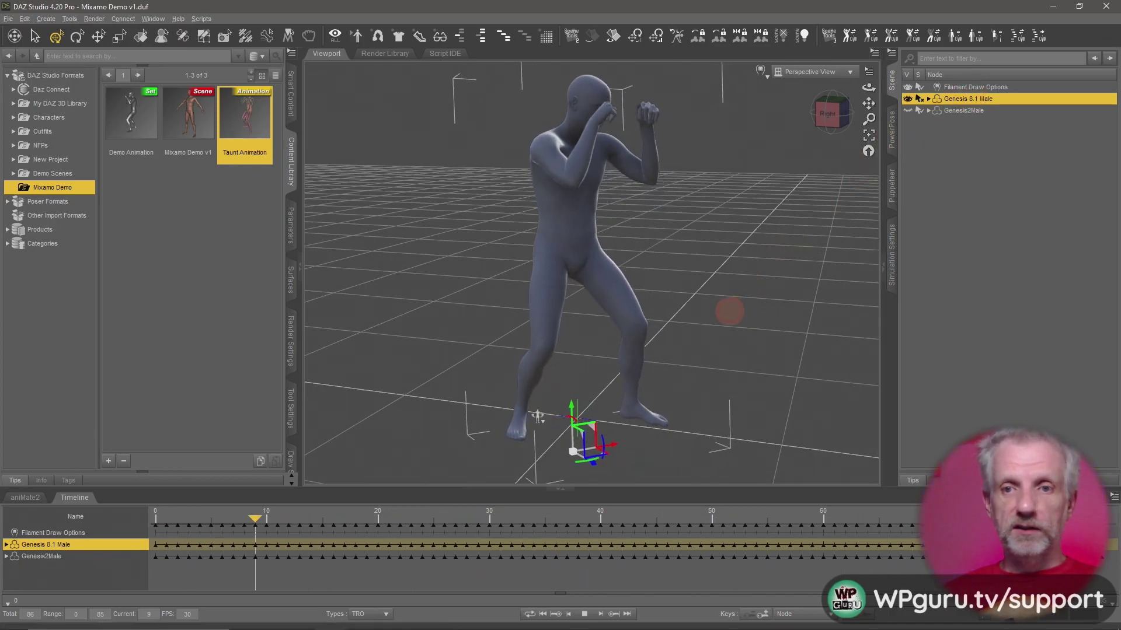
mouse_move(730, 315)
left_mouse_down()
mouse_move(708, 305)
mouse_move(733, 318)
mouse_move(674, 319)
left_mouse_up()
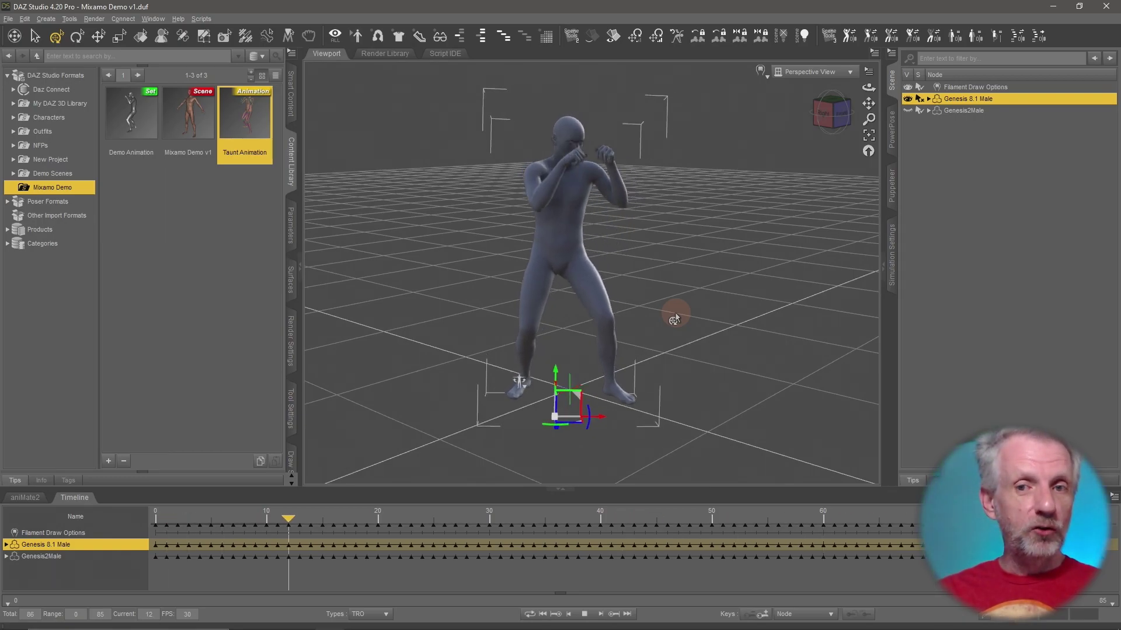